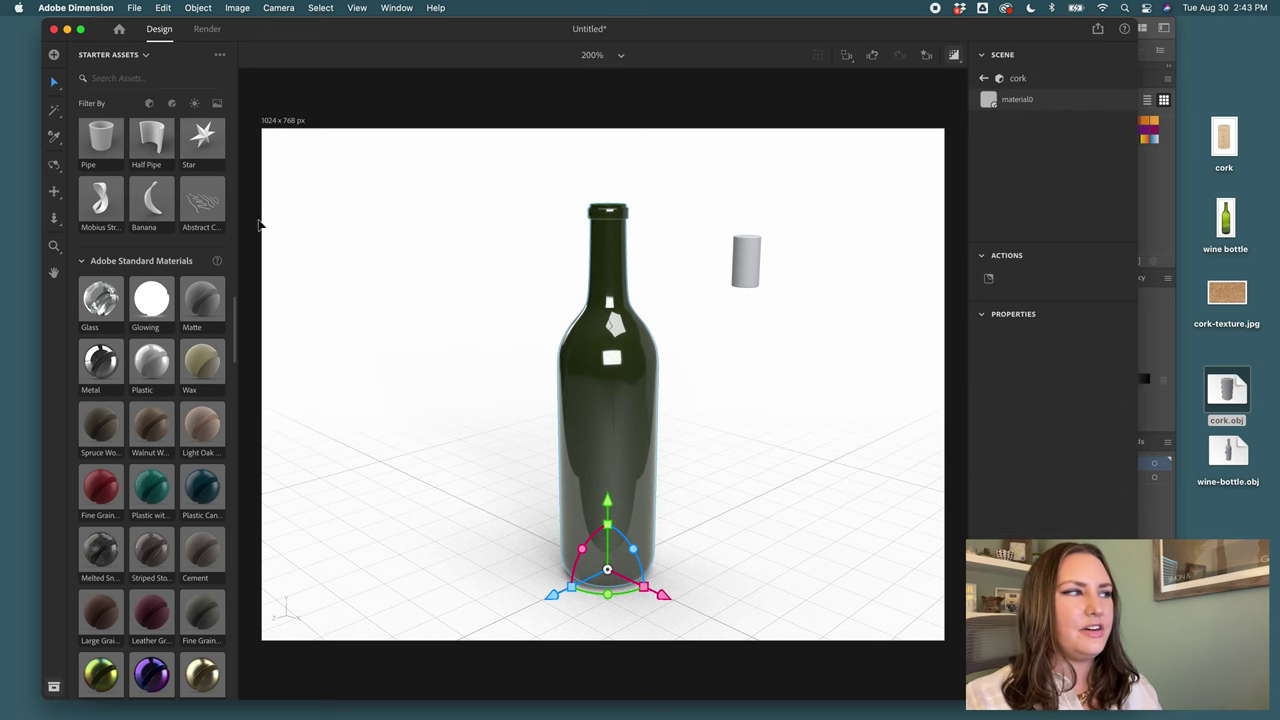
- Apply the Matte material from Adobe Standard Materials to the cork
{"action": "scroll", "coordinate": [165, 298], "scroll_direction": "down", "scroll_amount": 10}
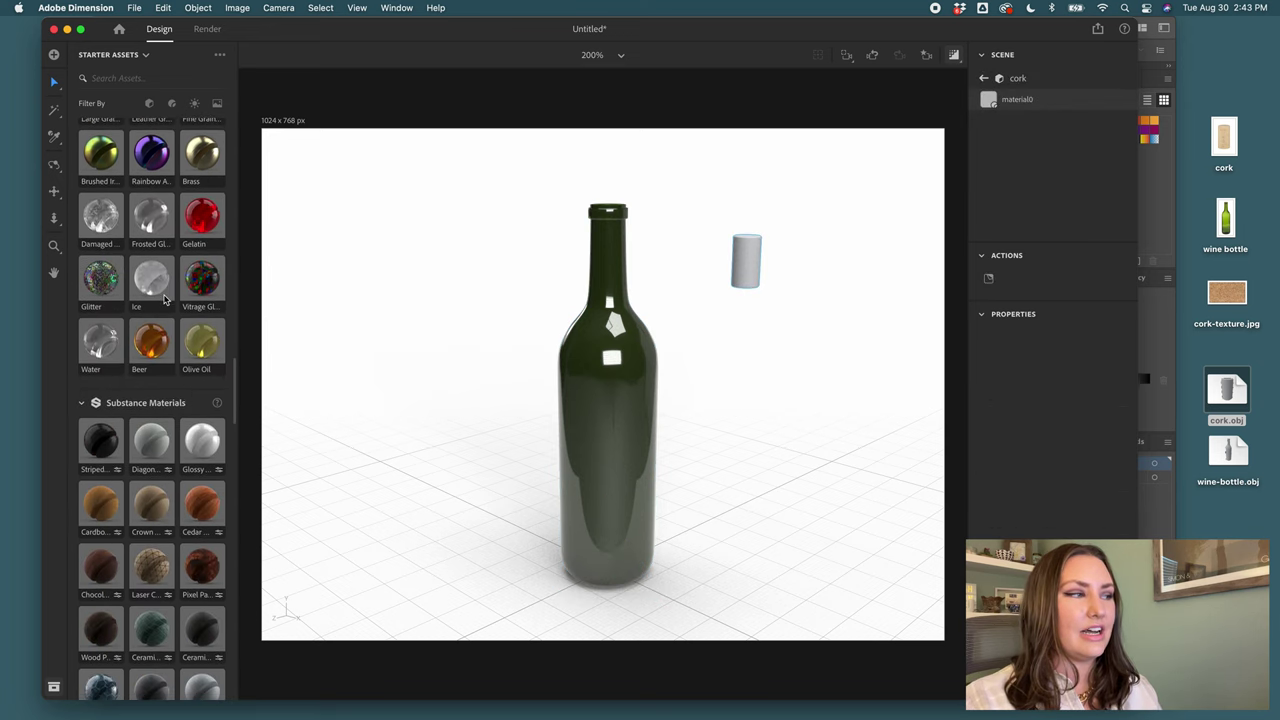
{"action": "scroll", "coordinate": [165, 298], "scroll_direction": "down", "scroll_amount": 3}
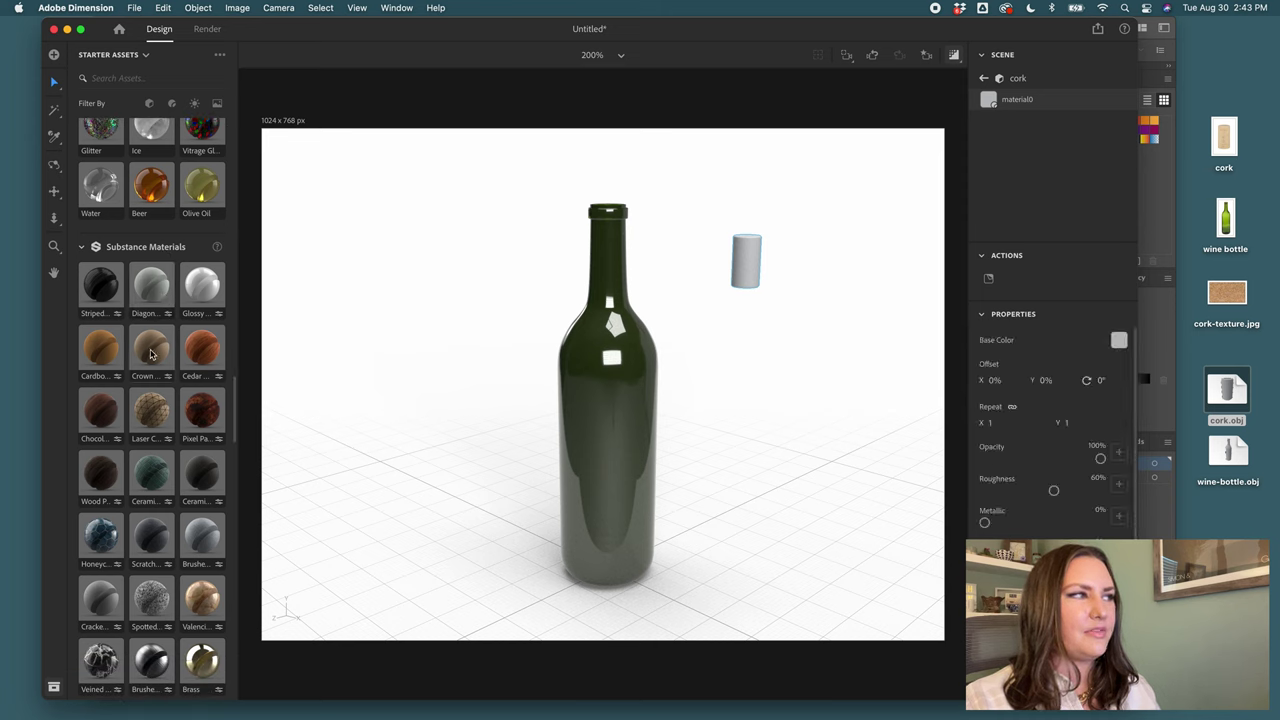
{"action": "scroll", "coordinate": [150, 353], "scroll_direction": "down", "scroll_amount": 3}
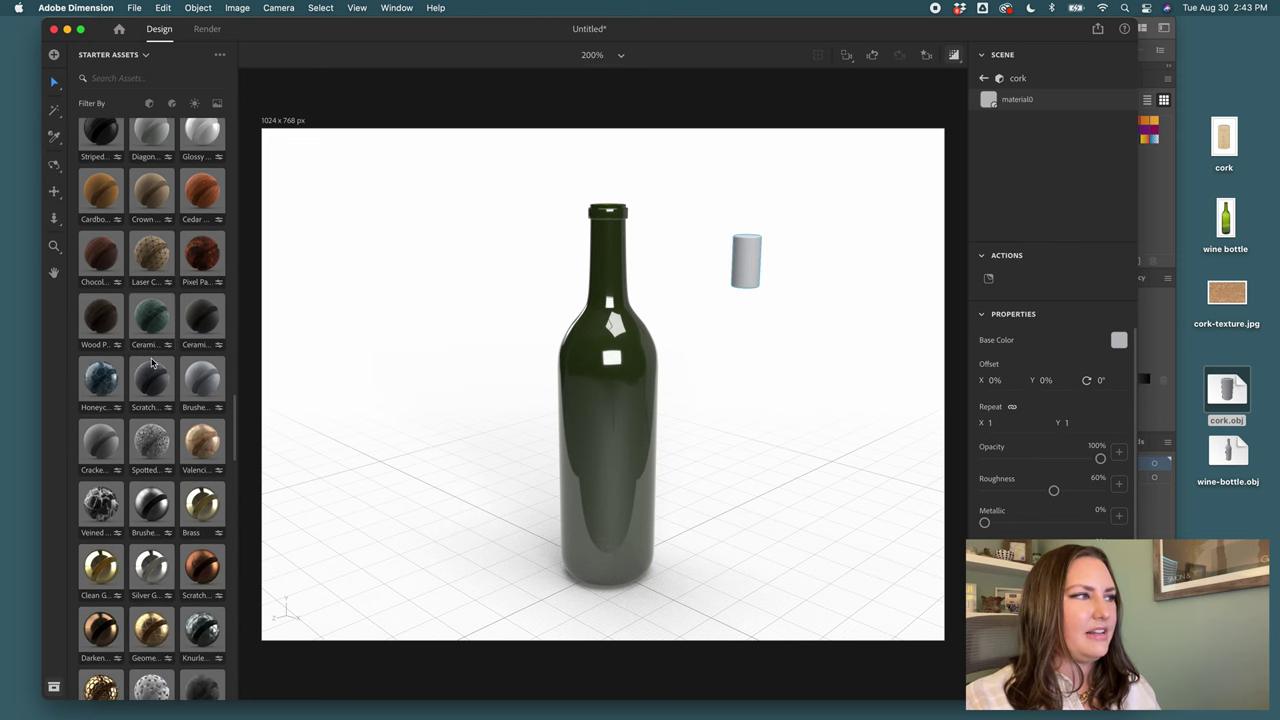
{"action": "scroll", "coordinate": [151, 355], "scroll_direction": "down", "scroll_amount": 2}
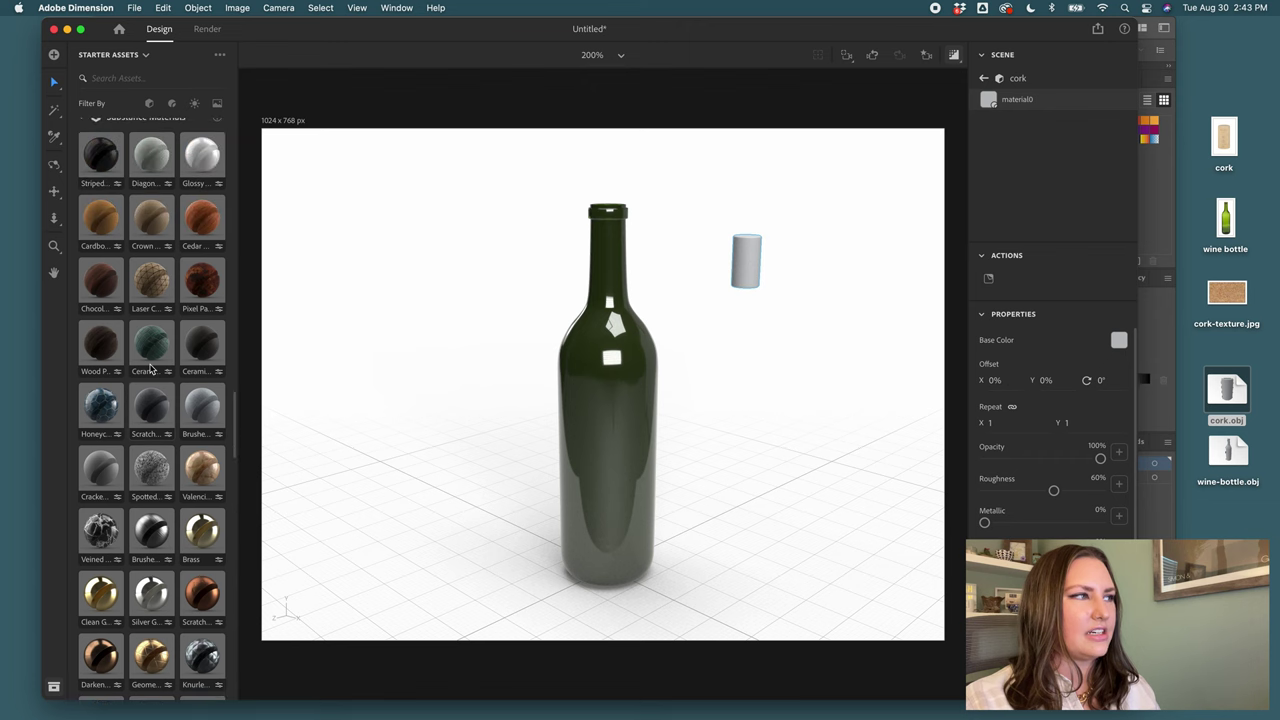
{"action": "scroll", "coordinate": [151, 370], "scroll_direction": "up", "scroll_amount": 8}
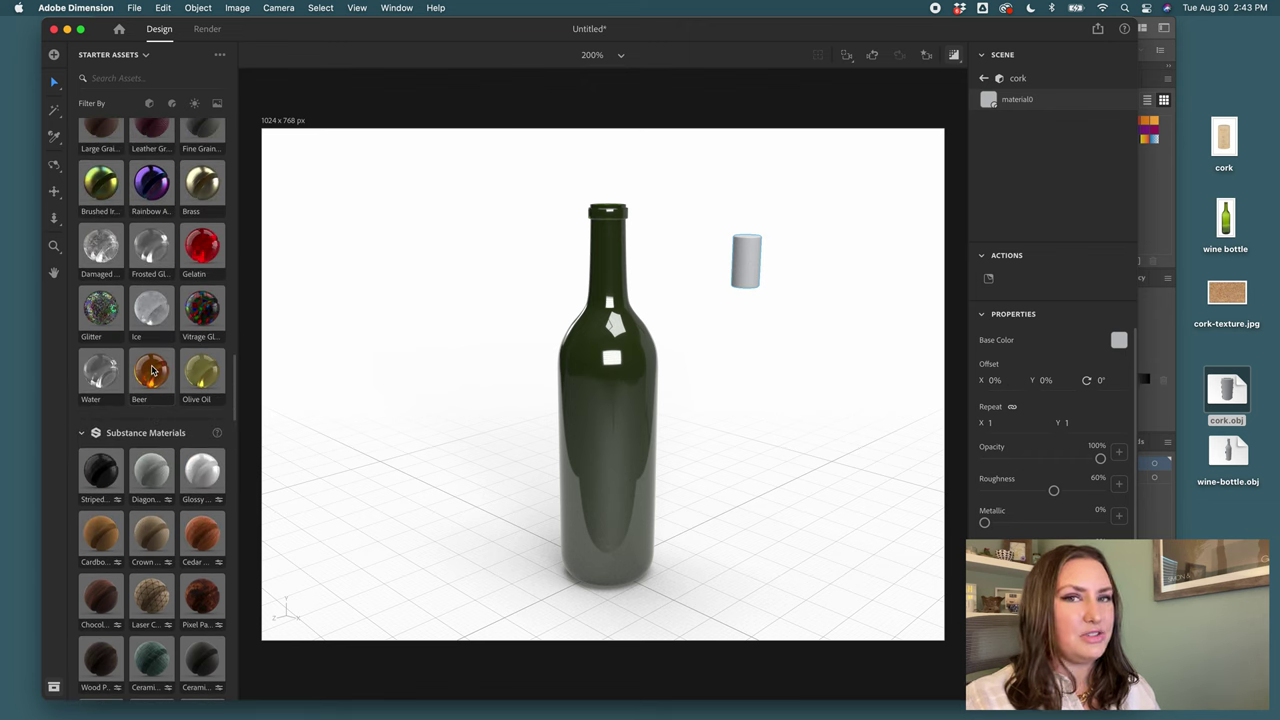
{"action": "scroll", "coordinate": [151, 370], "scroll_direction": "up", "scroll_amount": 7}
{"action": "scroll", "coordinate": [152, 371], "scroll_direction": "up", "scroll_amount": 4}
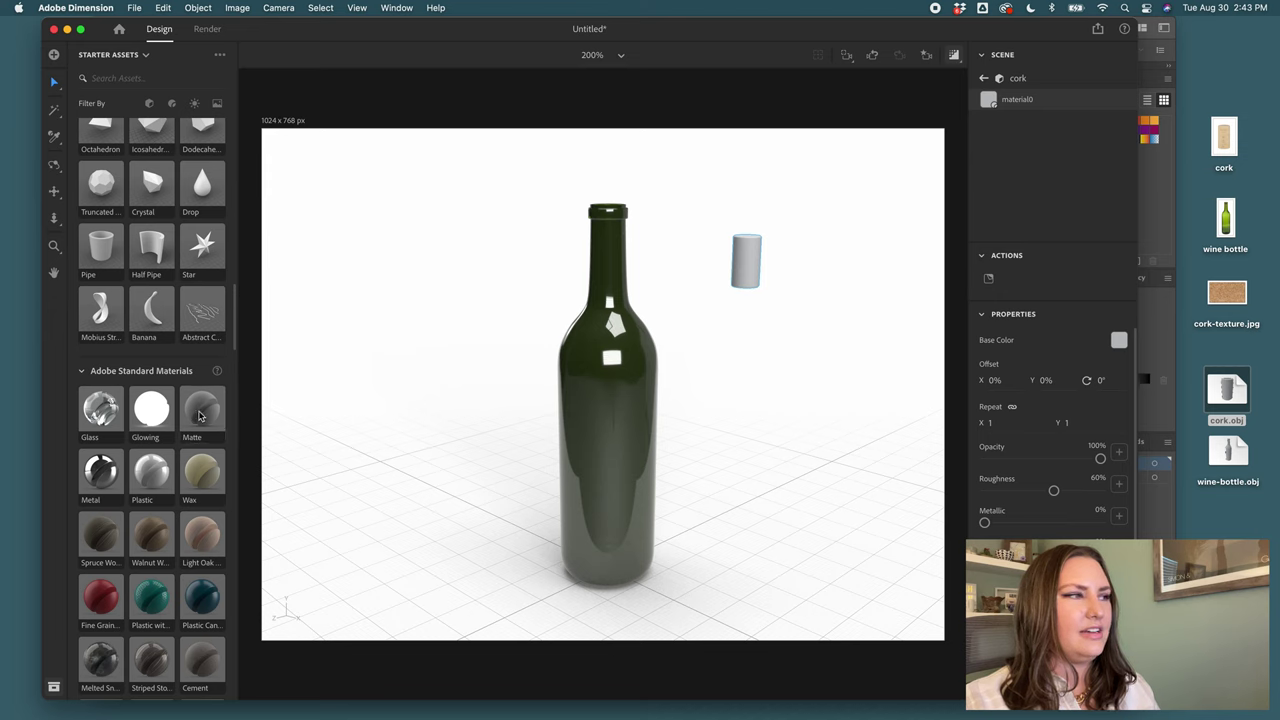
{"action": "left_click_drag", "start_coordinate": [198, 418], "coordinate": [745, 265]}
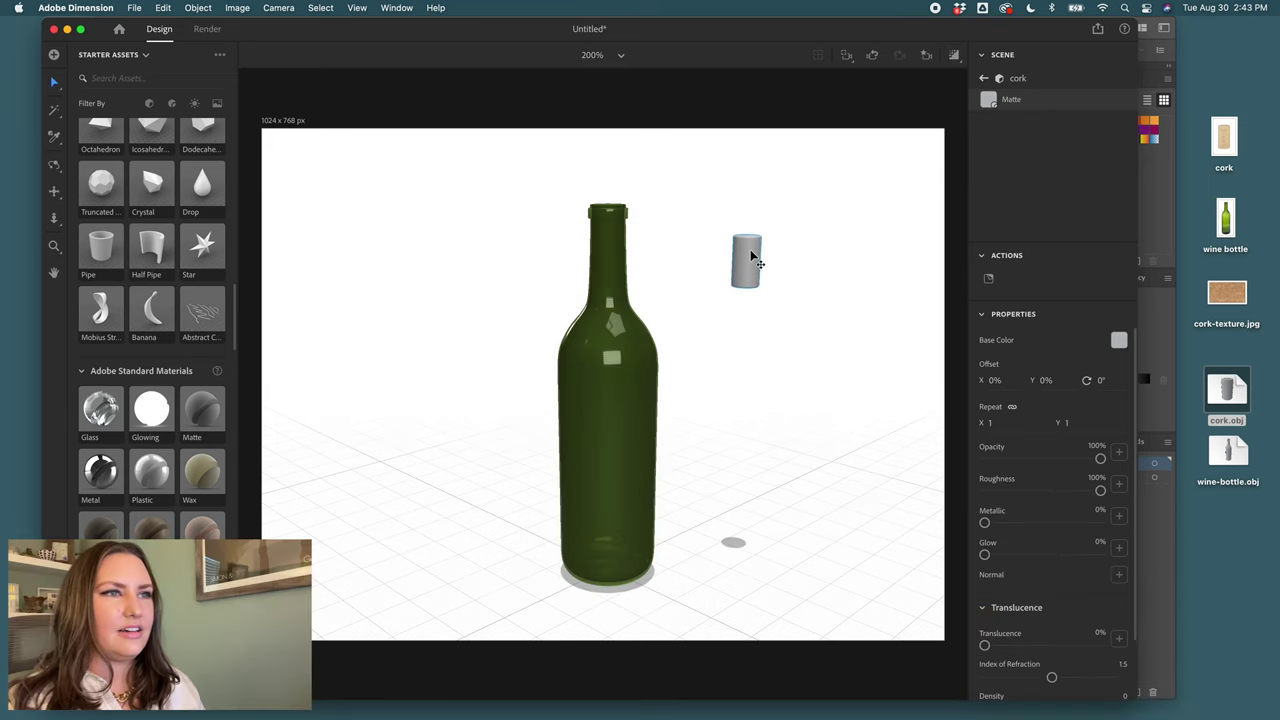
- Load cork-texture.jpg as the image for the cork's base colour
{"action": "left_click", "coordinate": [1118, 341]}
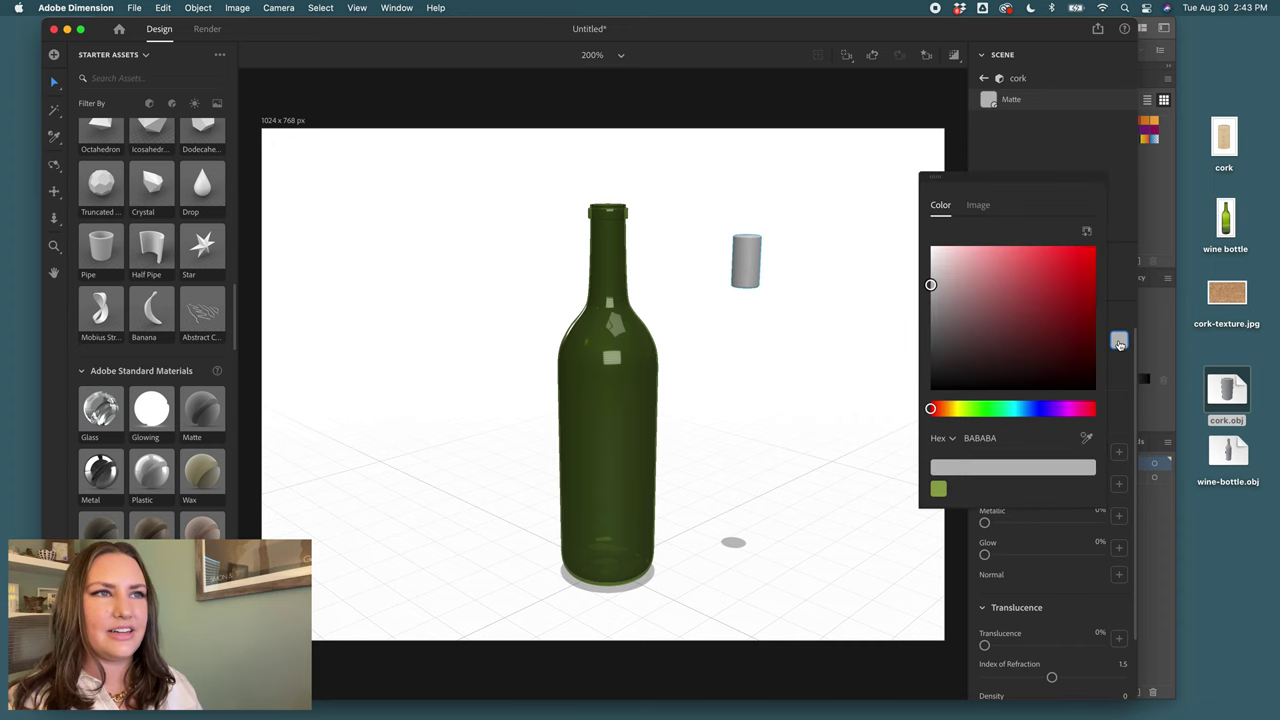
{"action": "left_click", "coordinate": [978, 206]}
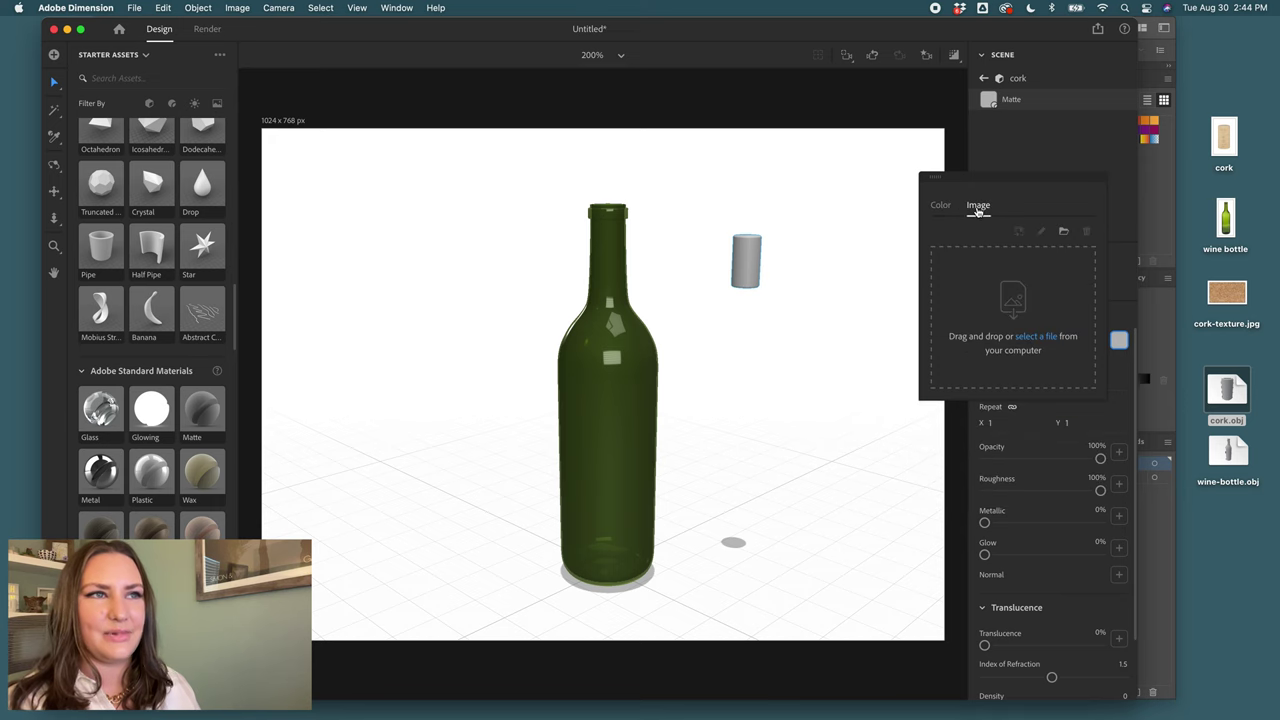
{"action": "left_click", "coordinate": [1230, 295]}
{"action": "key", "text": "space"}
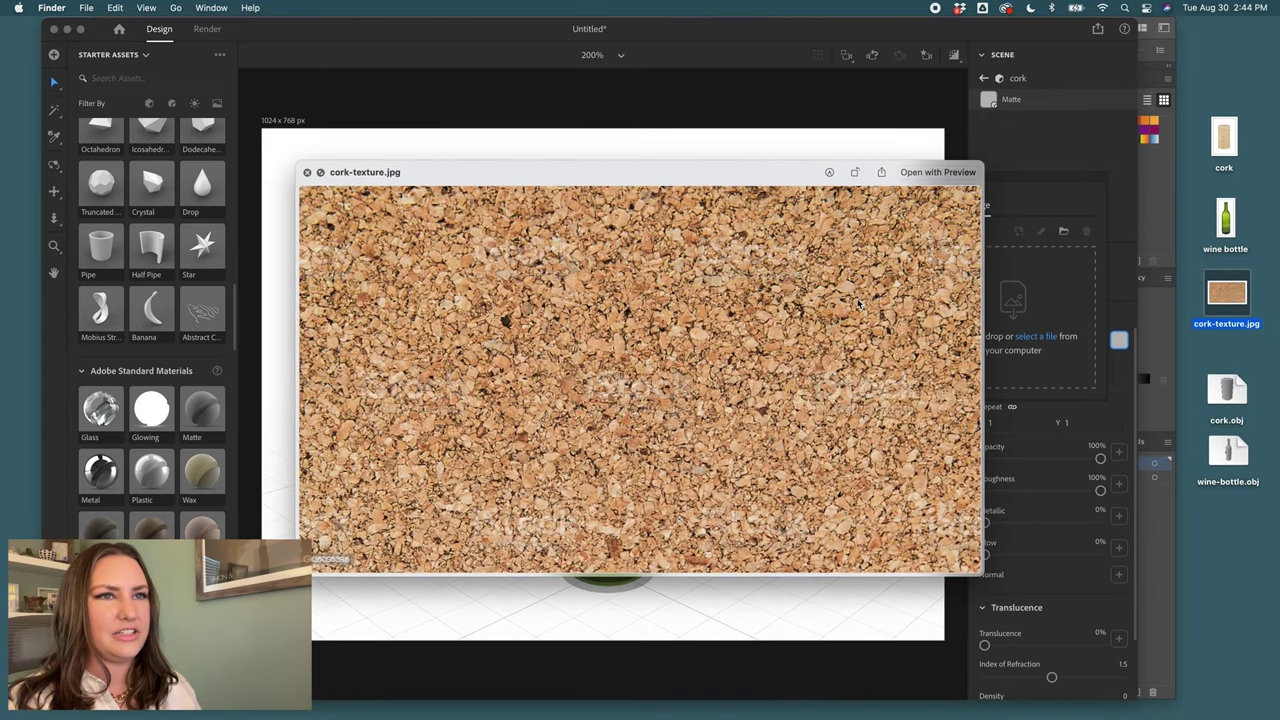
{"action": "key", "text": "space"}
{"action": "left_click_drag", "start_coordinate": [1217, 293], "coordinate": [979, 291]}
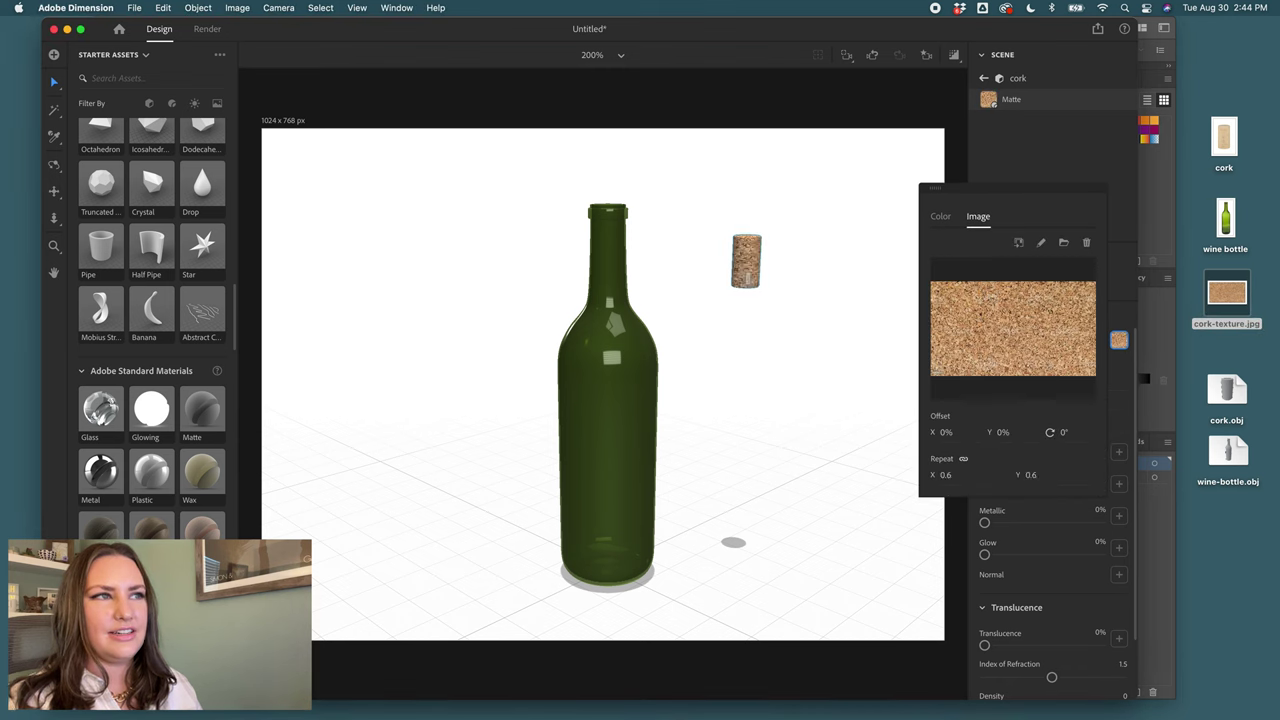
- Set the cork texture's Repeat to 0.9 and deselect the cork
{"action": "key", "text": "Up"}
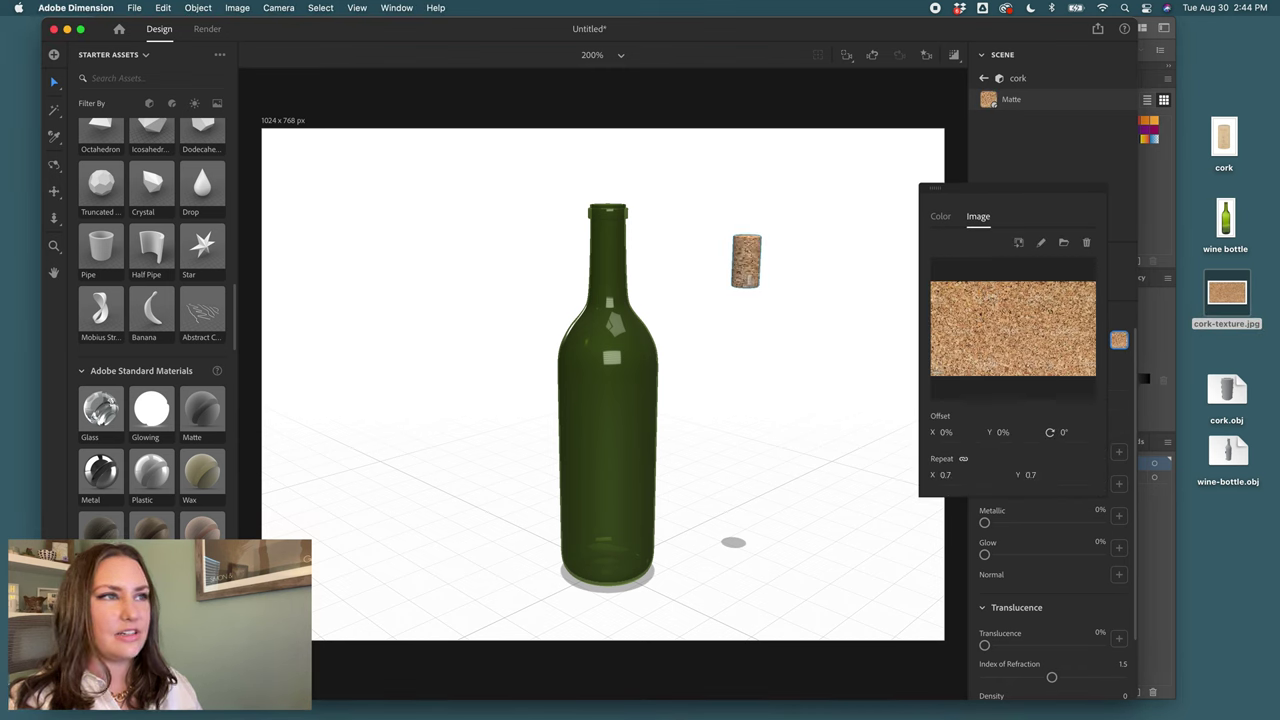
{"action": "type", "text": "1.4"}
{"action": "key", "text": "Return"}
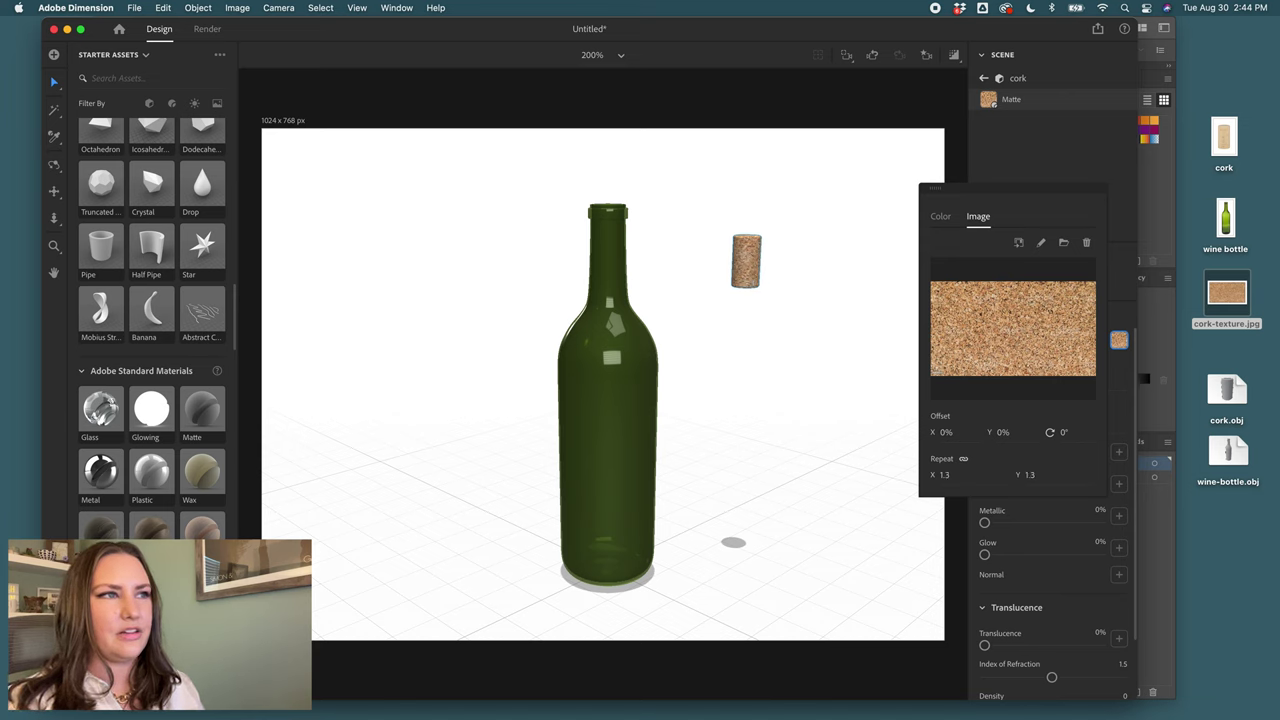
{"action": "type", "text": "0.9"}
{"action": "key", "text": "Return"}
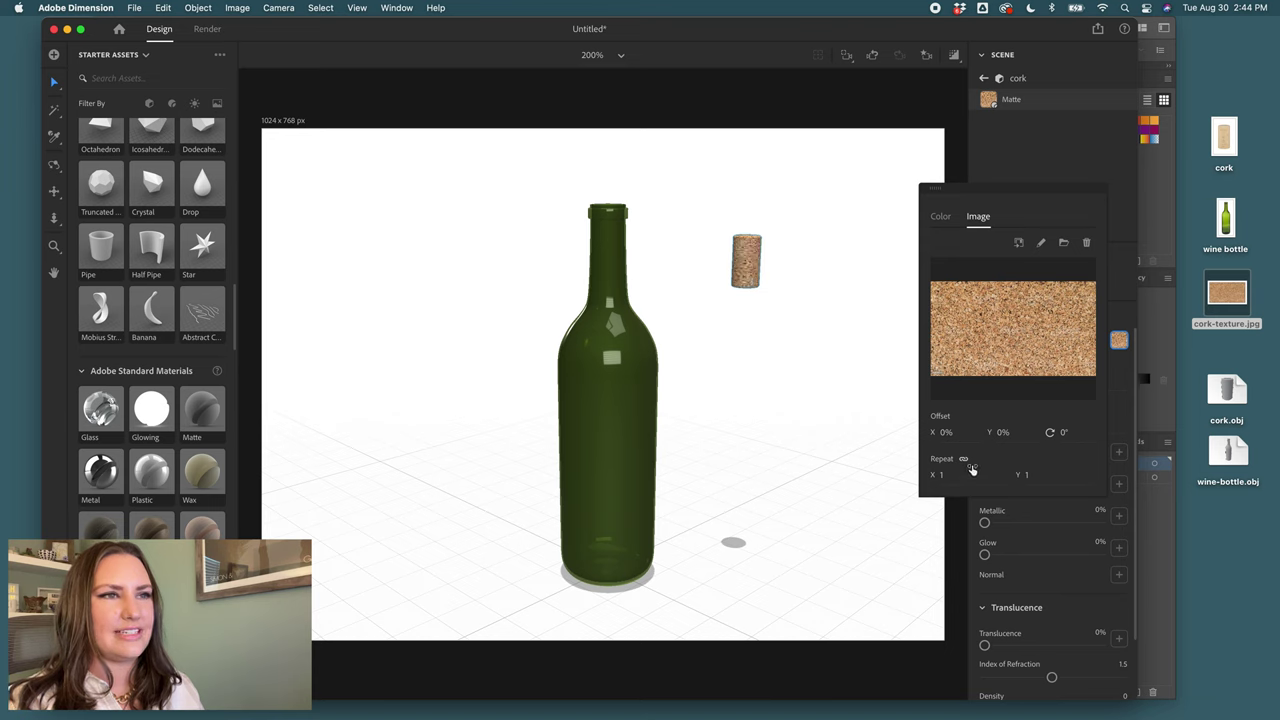
{"action": "left_click", "coordinate": [822, 238]}
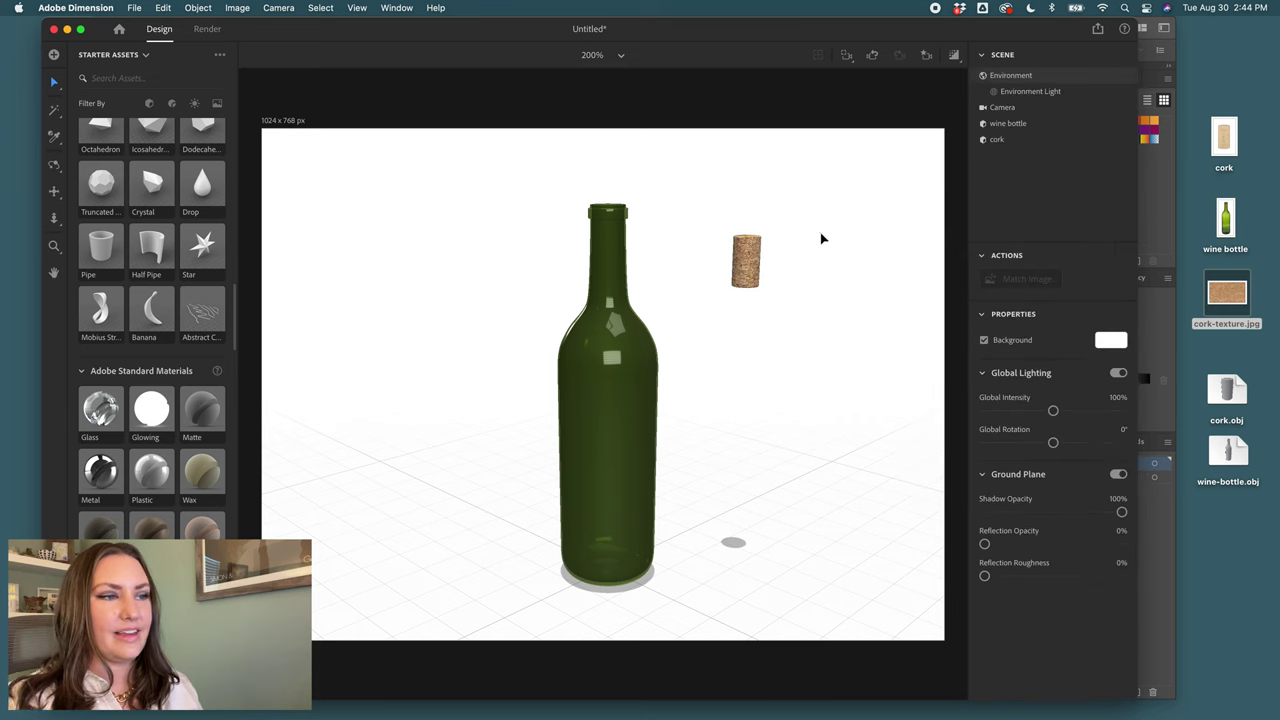
- Align the wine bottle under the cork so the cork sits in the neck
{"action": "left_click", "coordinate": [1012, 141]}
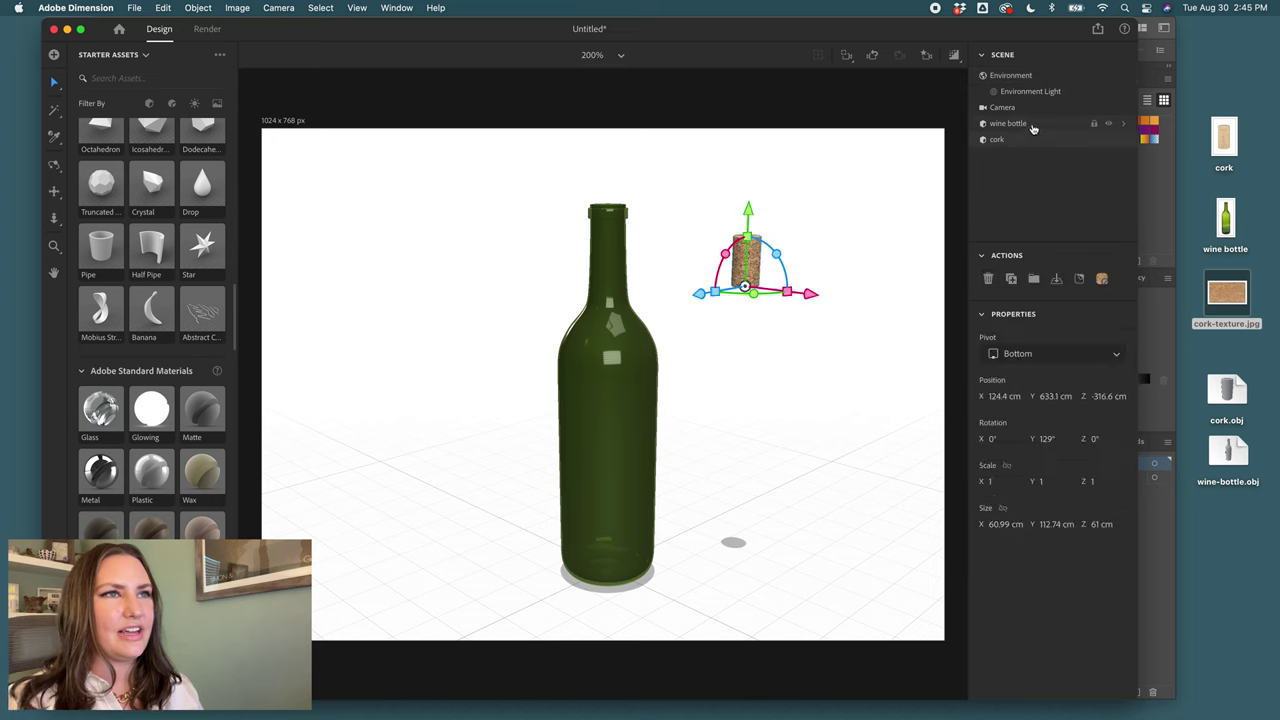
{"action": "left_click", "coordinate": [1033, 126]}
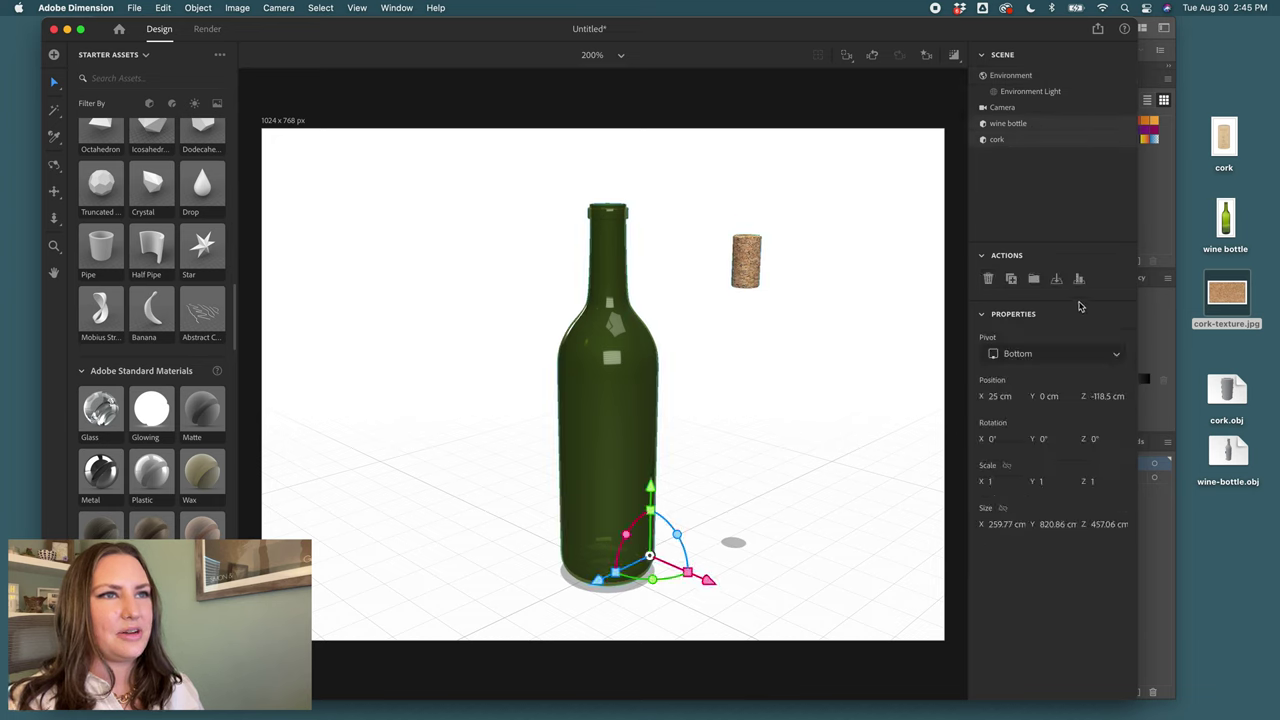
{"action": "left_click", "coordinate": [1079, 279]}
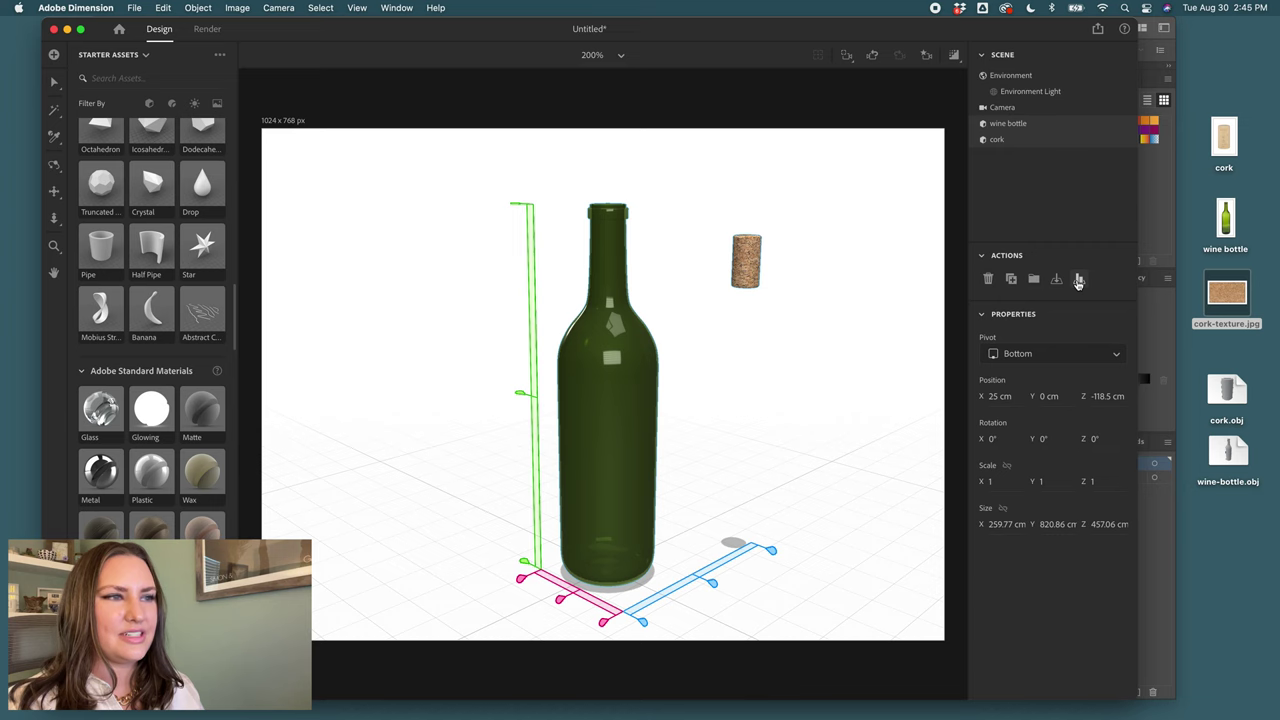
{"action": "left_click", "coordinate": [714, 589]}
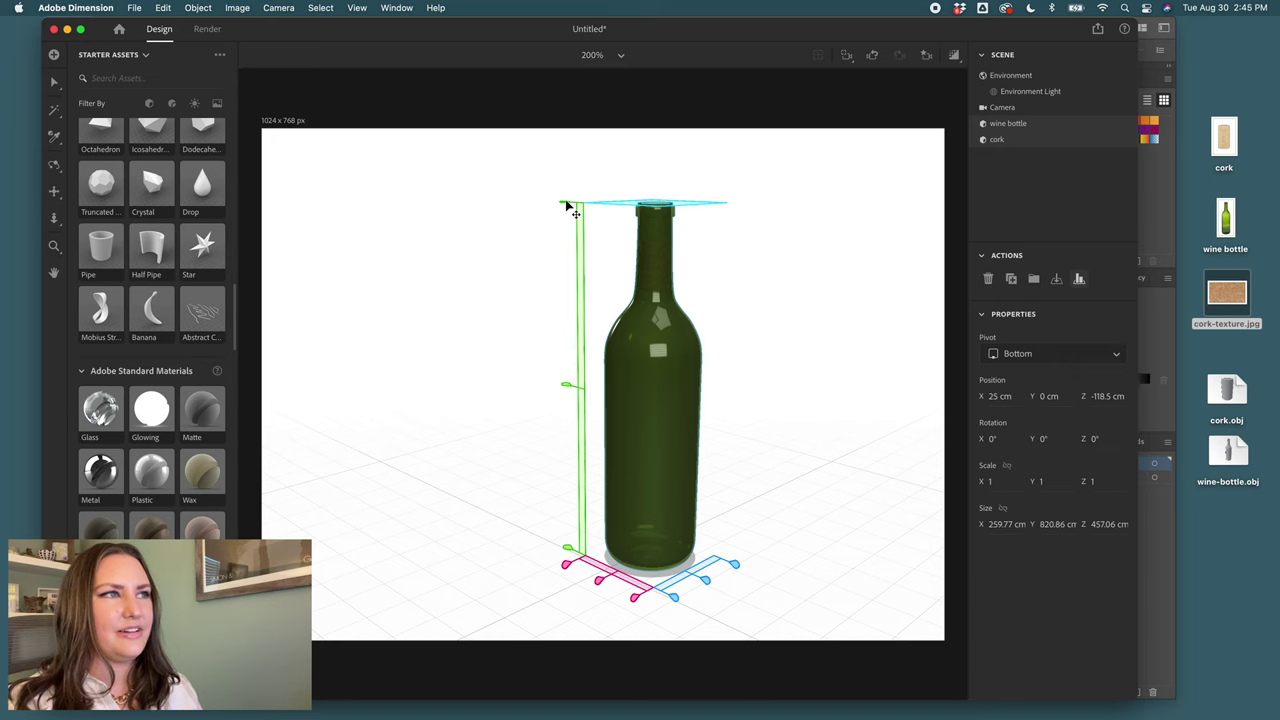
{"action": "left_click", "coordinate": [1033, 204]}
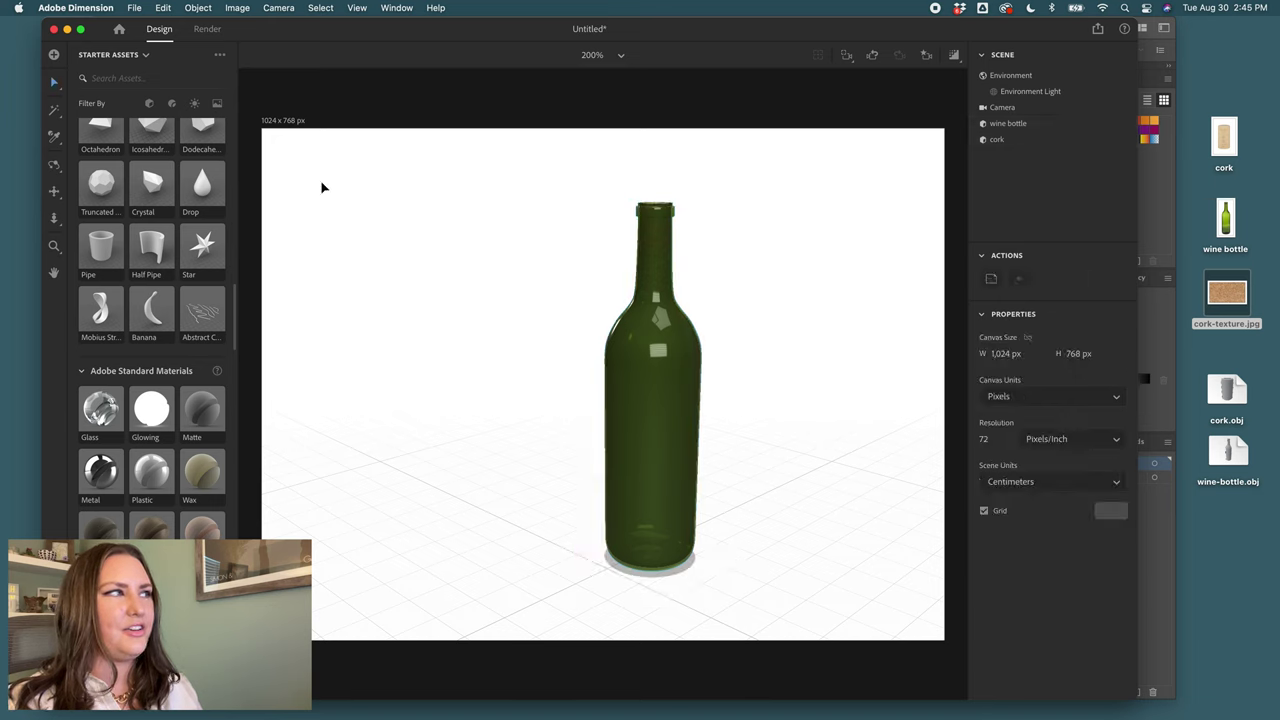
{"action": "left_click", "coordinate": [60, 163]}
{"action": "left_click_drag", "start_coordinate": [543, 217], "coordinate": [577, 407]}
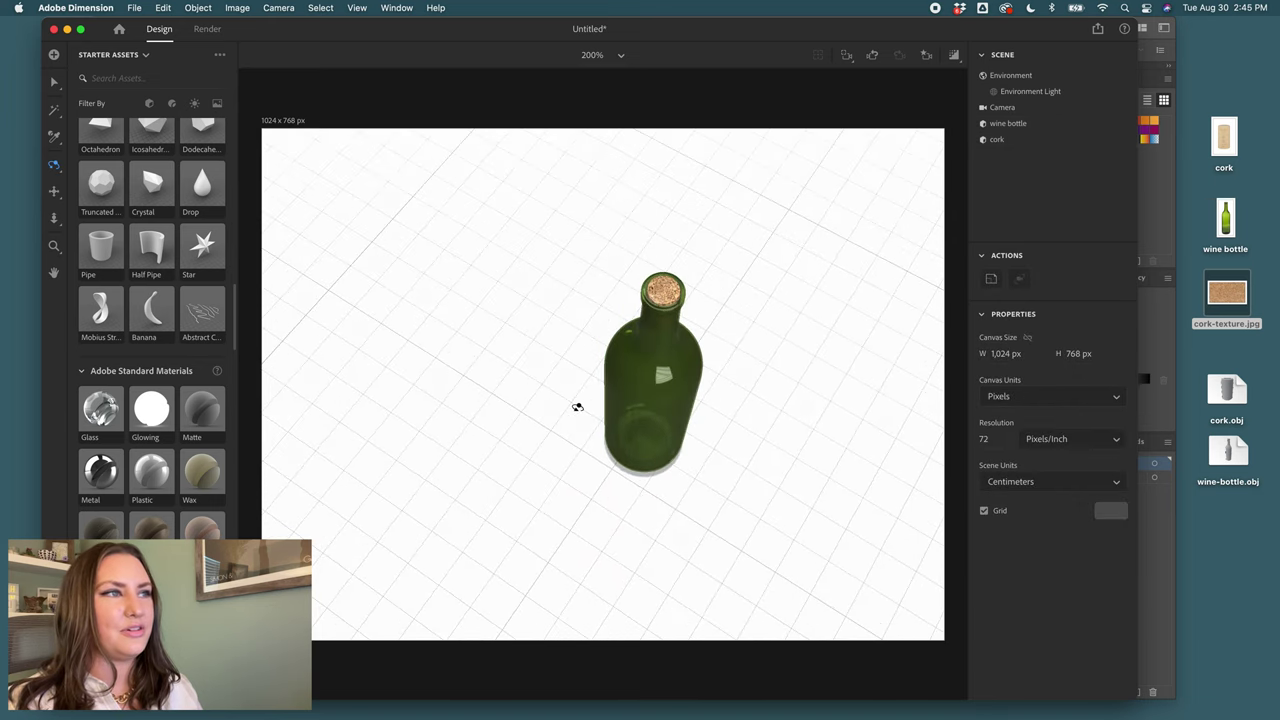
{"action": "key", "text": "super+z"}
{"action": "key", "text": "super+z"}
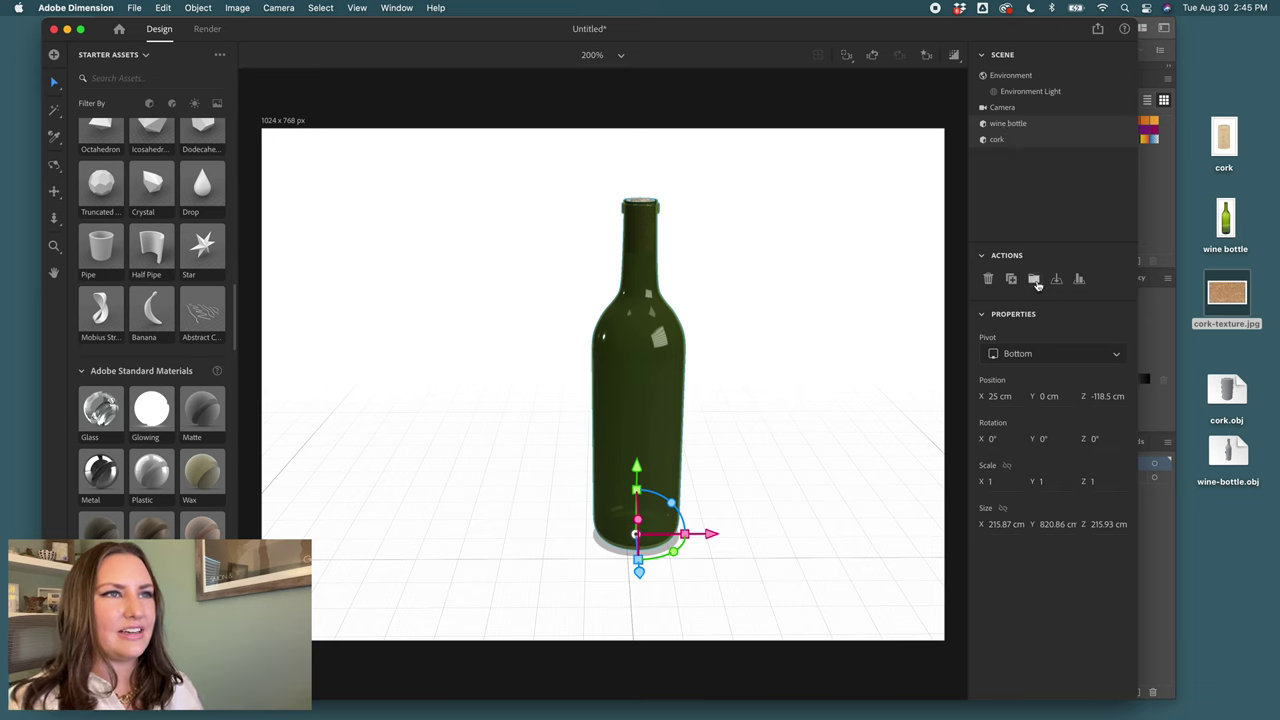
- Group bottle and cork as 'Wine bottle and cork' and move the group to X 0 cm
{"action": "left_click", "coordinate": [1034, 280]}
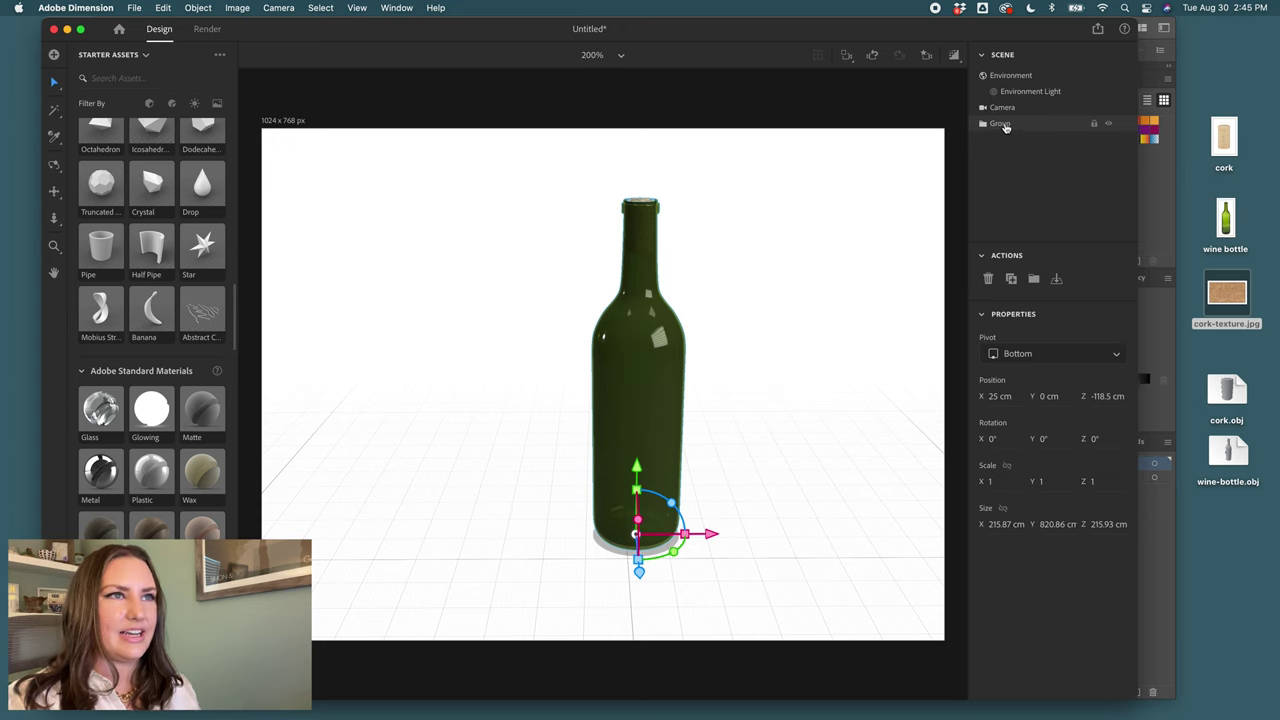
{"action": "double_click", "coordinate": [1000, 124]}
{"action": "type", "text": "Wine bottle"}
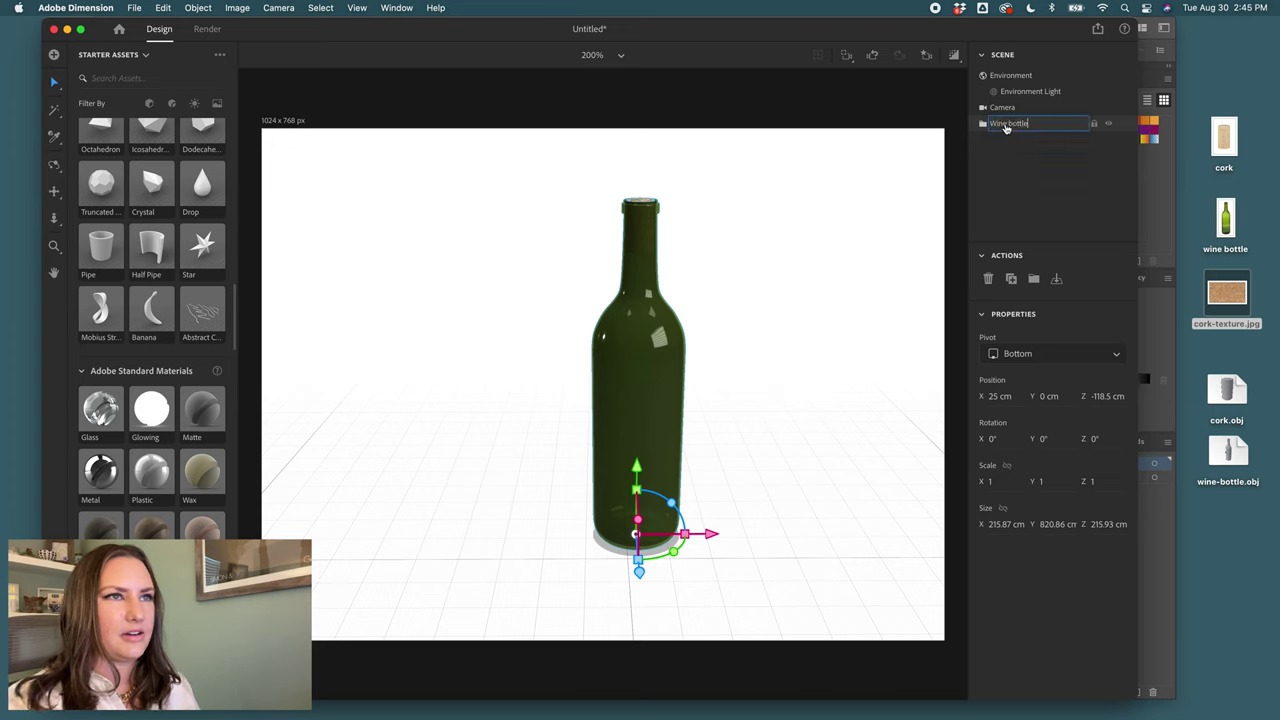
{"action": "type", "text": " and cork"}
{"action": "key", "text": "Return"}
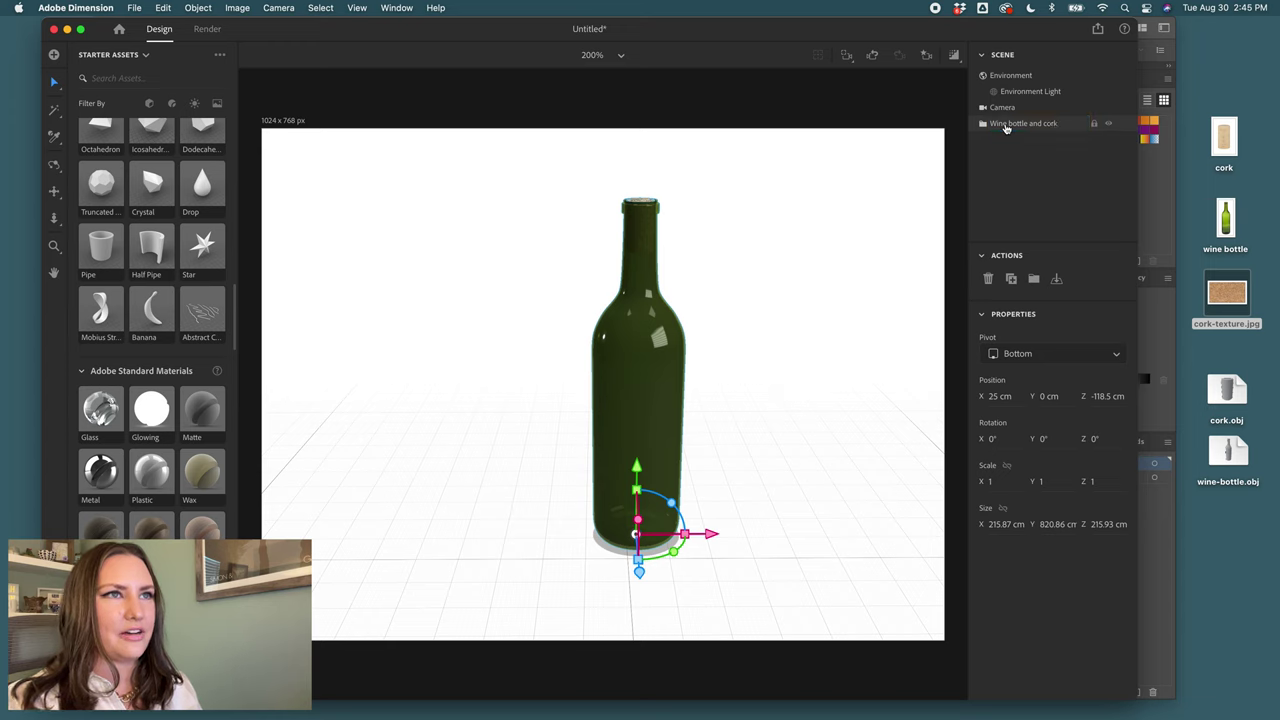
{"action": "mouse_move", "coordinate": [710, 534]}
{"action": "left_mouse_down"}
{"action": "mouse_move", "coordinate": [680, 537]}
{"action": "mouse_move", "coordinate": [713, 543]}
{"action": "left_mouse_up"}
- Set the Environment background colour to a light warm beige, around hex D6D0C2
{"action": "scroll", "coordinate": [190, 437], "scroll_direction": "down", "scroll_amount": 15}
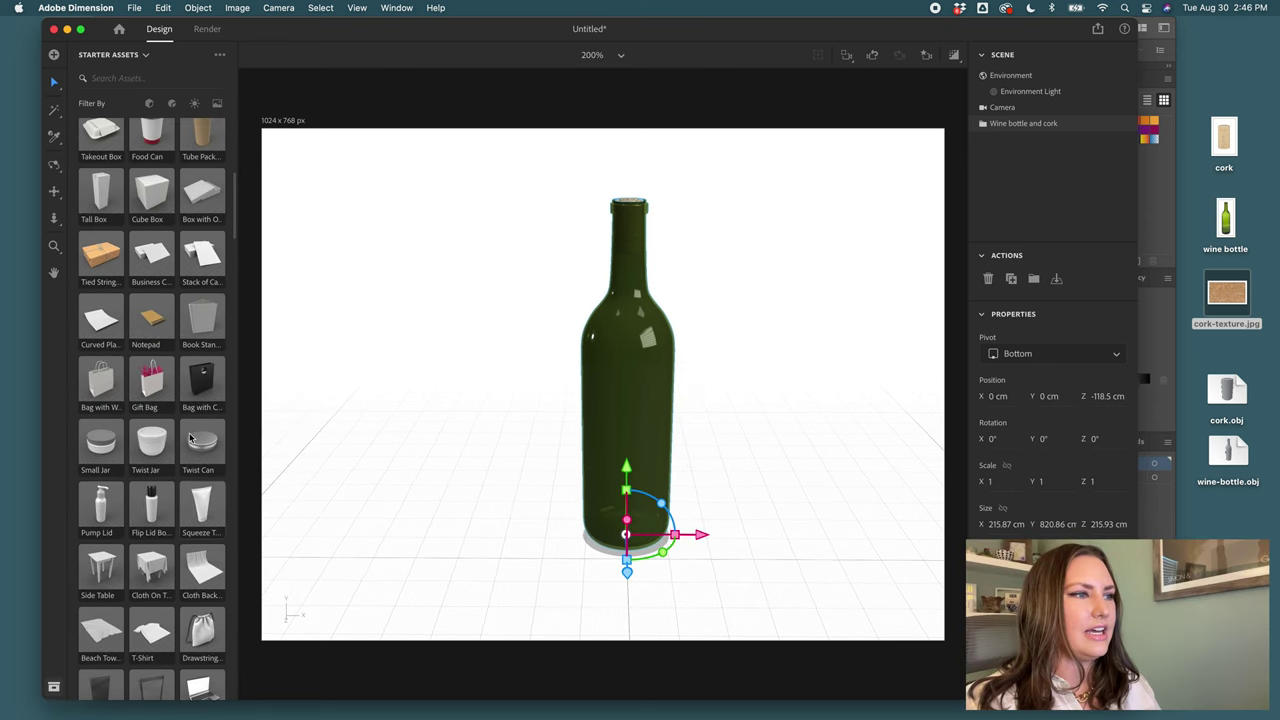
{"action": "scroll", "coordinate": [190, 437], "scroll_direction": "up", "scroll_amount": 15}
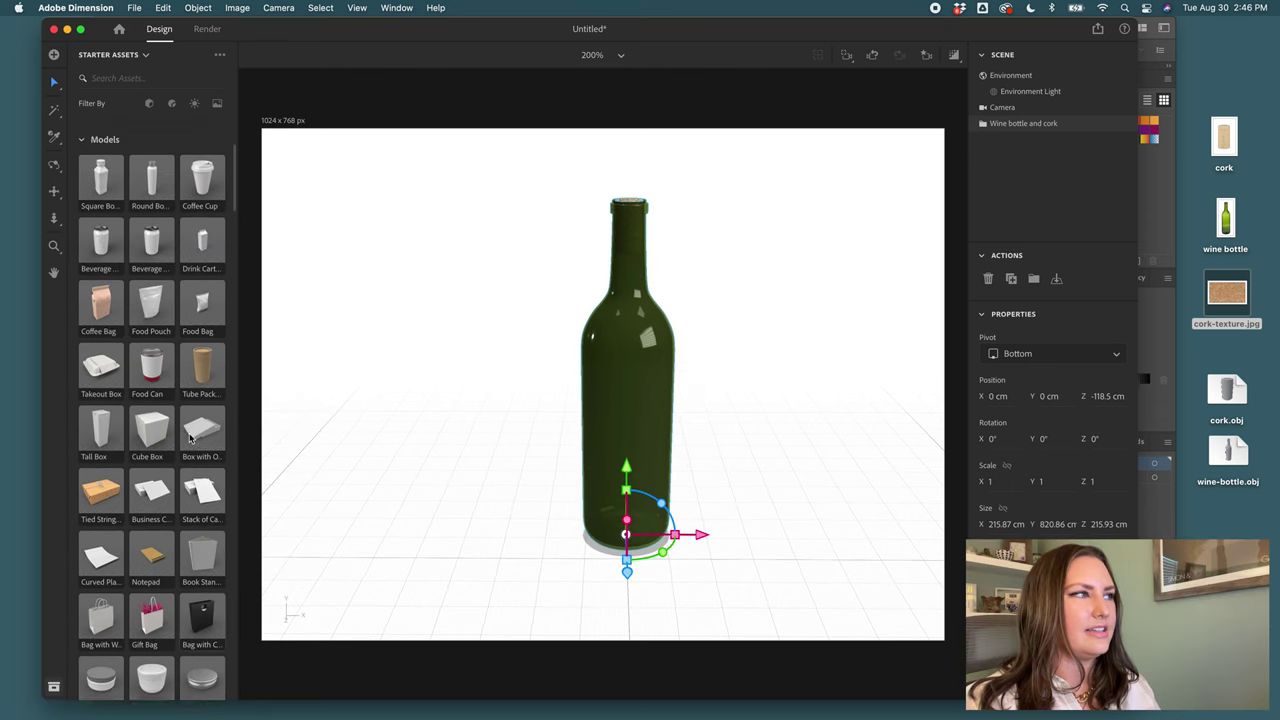
{"action": "left_click", "coordinate": [1110, 343]}
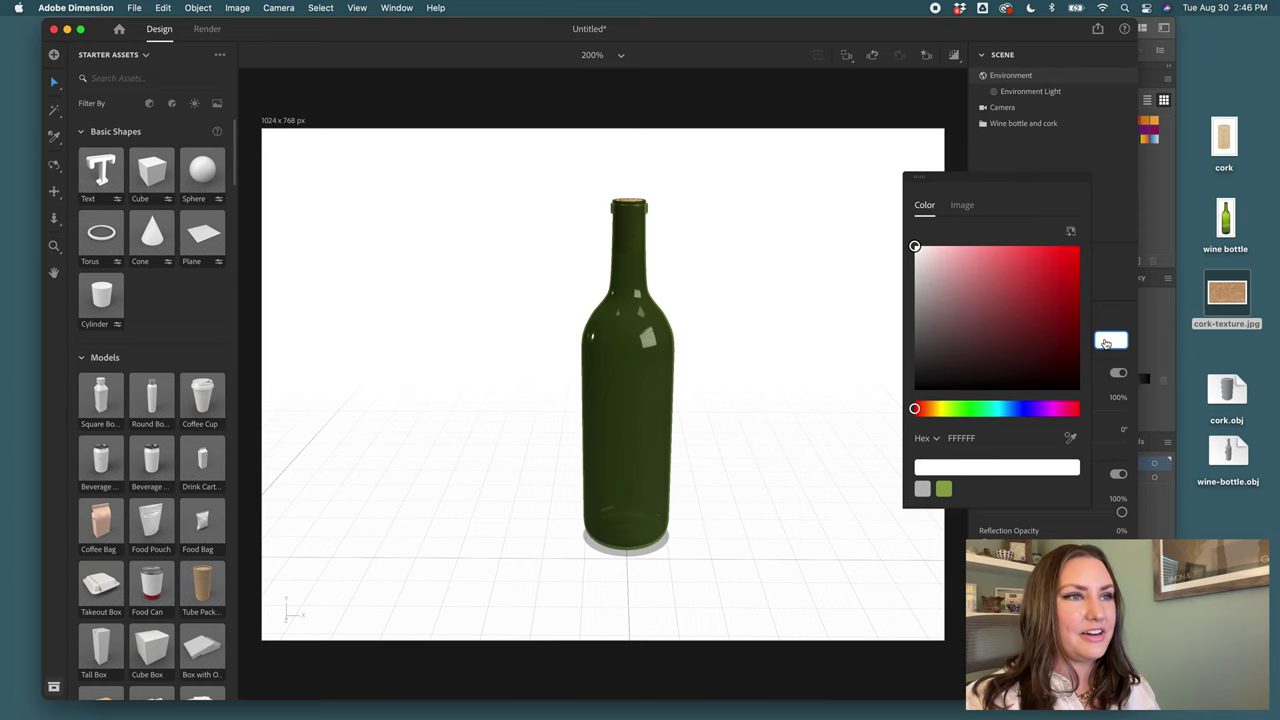
{"action": "left_click", "coordinate": [939, 410]}
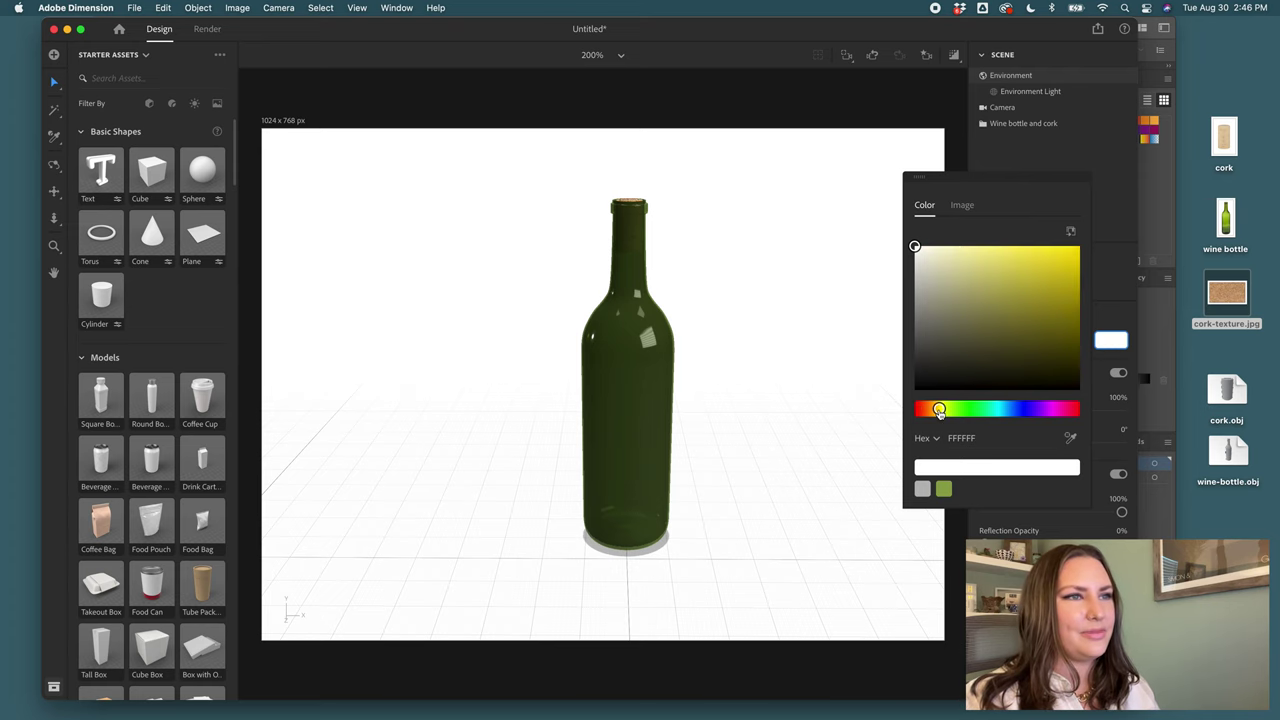
{"action": "left_click_drag", "start_coordinate": [932, 264], "coordinate": [929, 270]}
{"action": "left_click", "coordinate": [934, 409]}
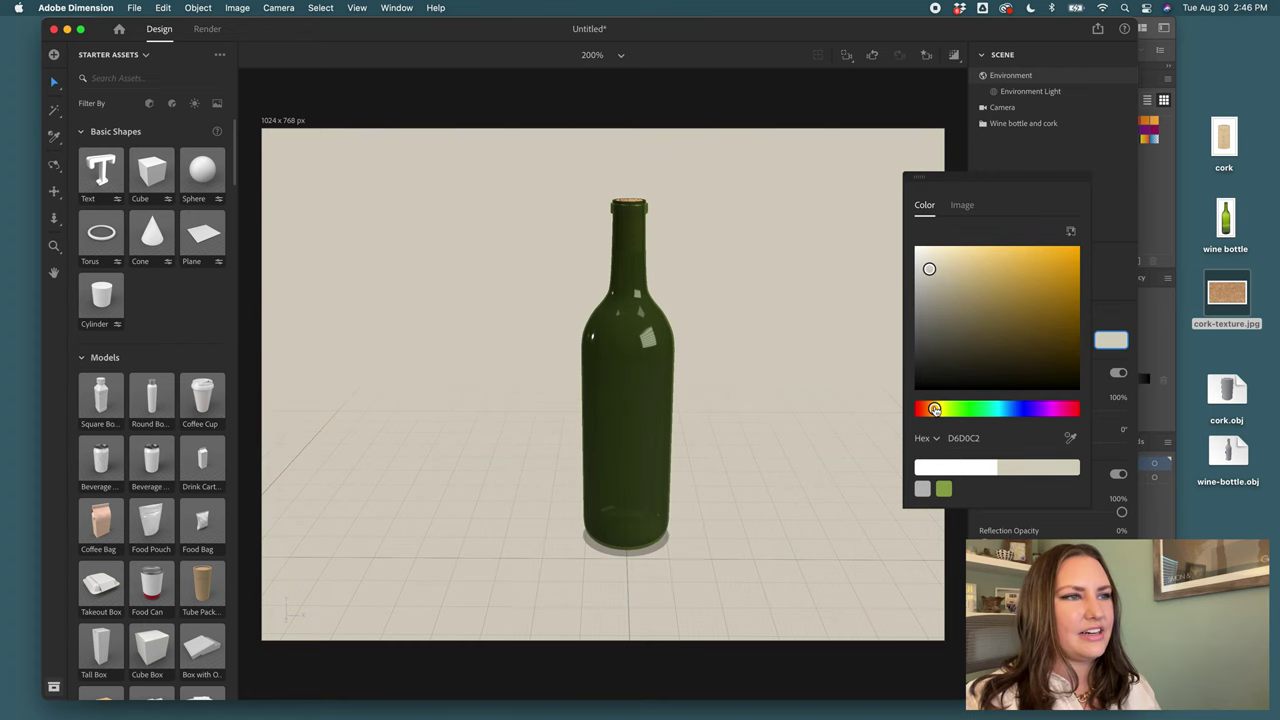
{"action": "left_click", "coordinate": [929, 266]}
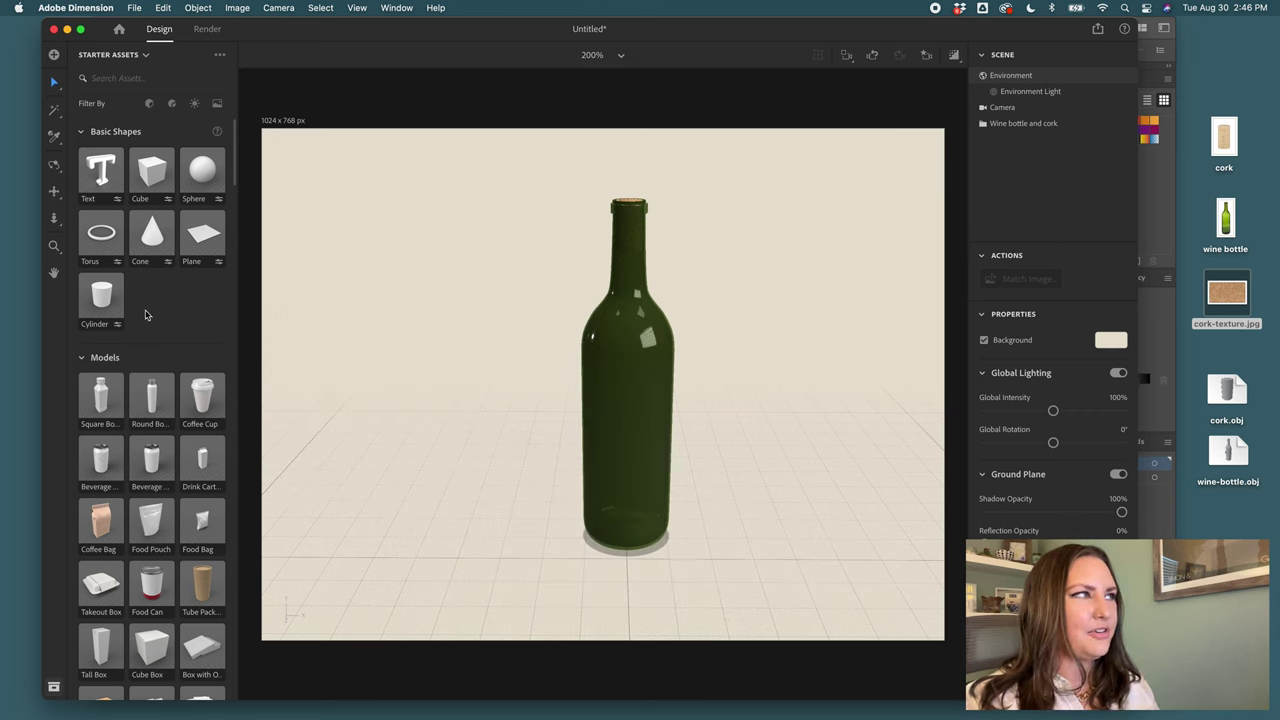
- Add a 3-Point Light rig to the scene and raise the Fill Light intensity to 123%
{"action": "scroll", "coordinate": [145, 315], "scroll_direction": "down", "scroll_amount": 15}
{"action": "scroll", "coordinate": [162, 313], "scroll_direction": "up", "scroll_amount": 5}
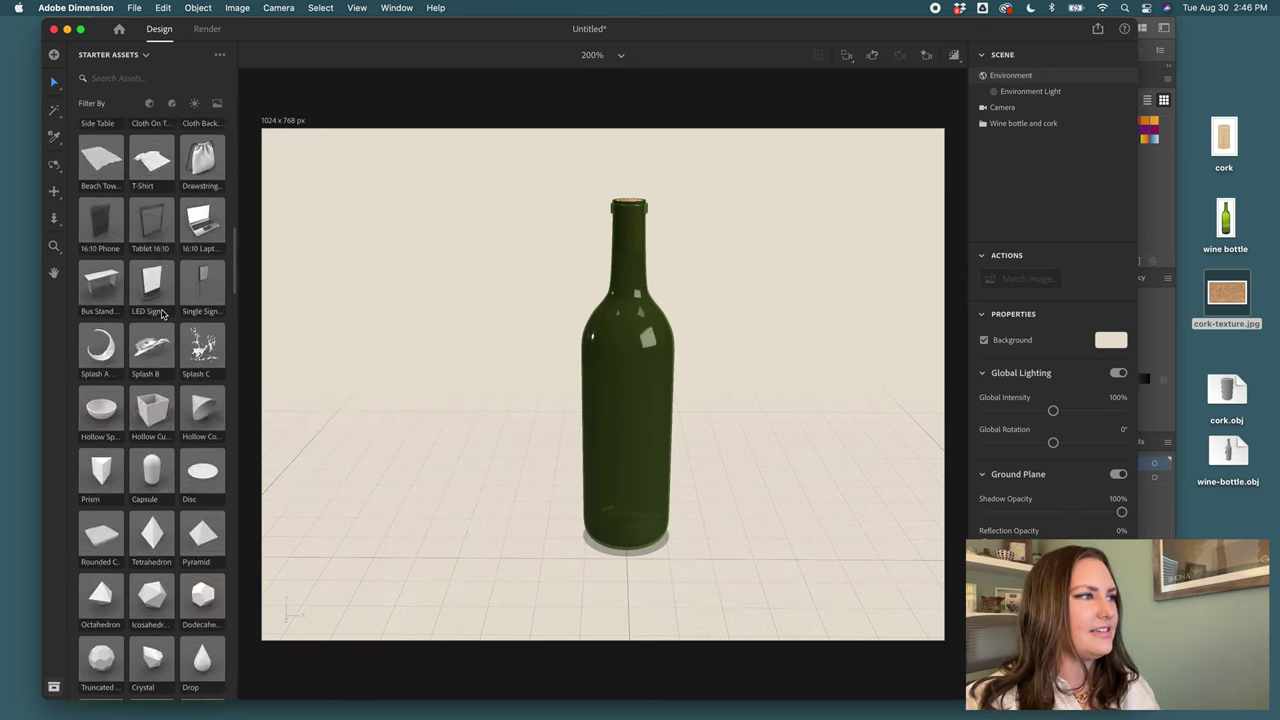
{"action": "scroll", "coordinate": [162, 313], "scroll_direction": "down", "scroll_amount": 20}
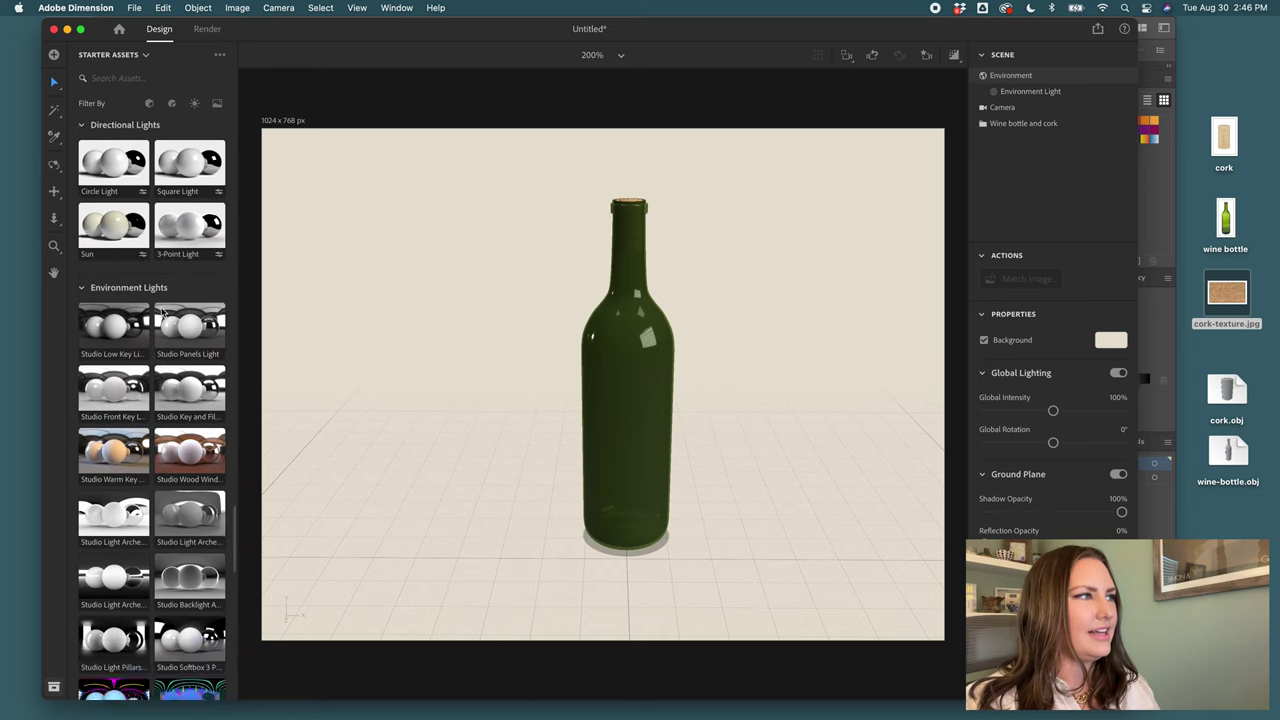
{"action": "scroll", "coordinate": [163, 313], "scroll_direction": "up", "scroll_amount": 3}
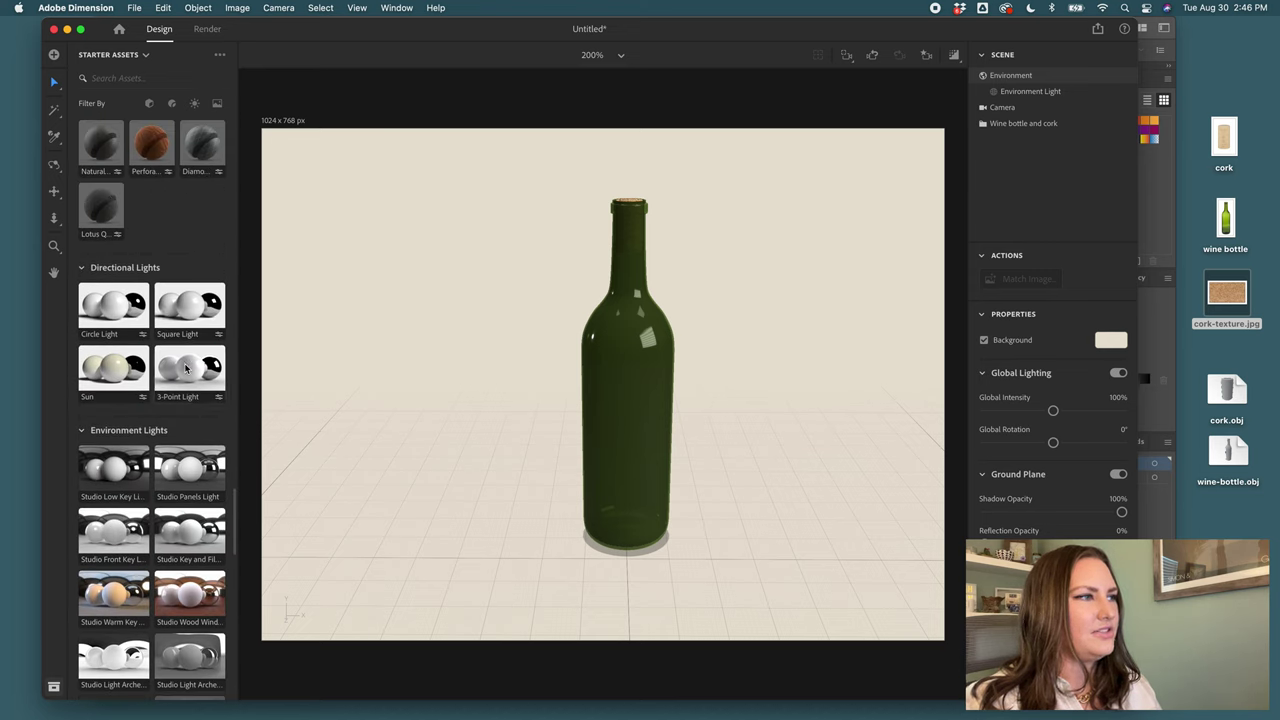
{"action": "left_click_drag", "start_coordinate": [185, 369], "coordinate": [506, 497]}
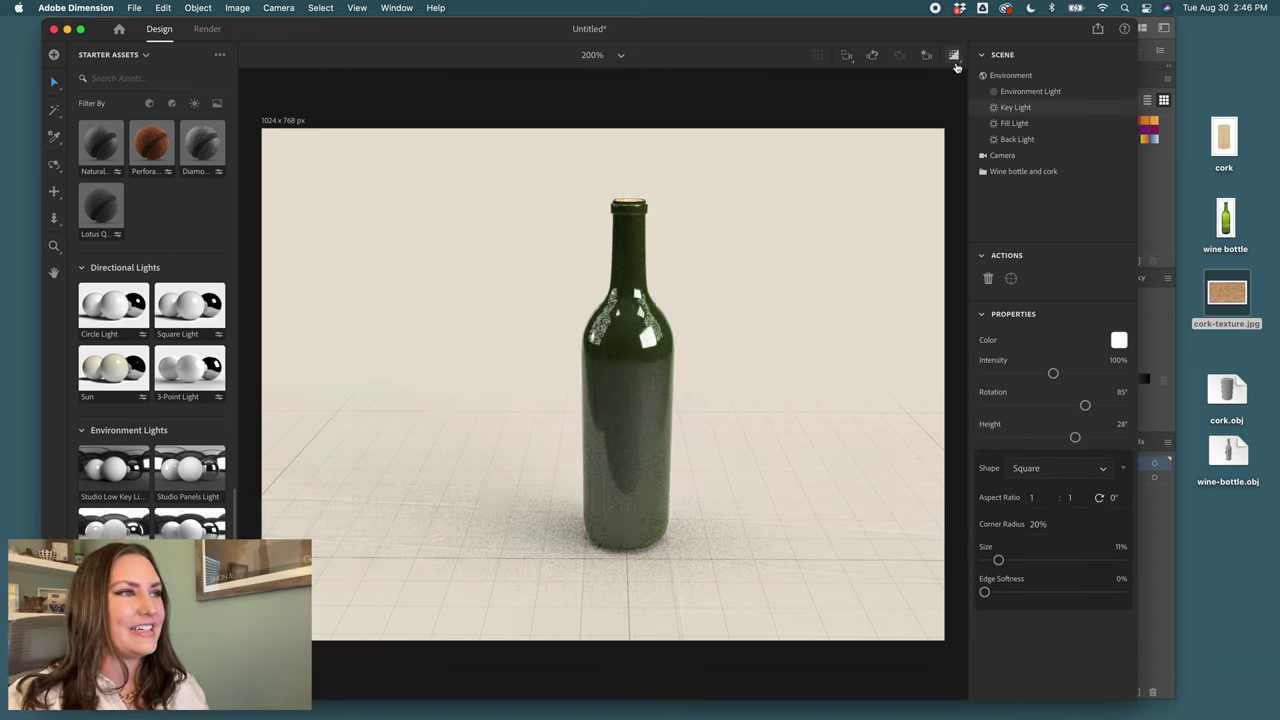
{"action": "left_click", "coordinate": [1014, 123]}
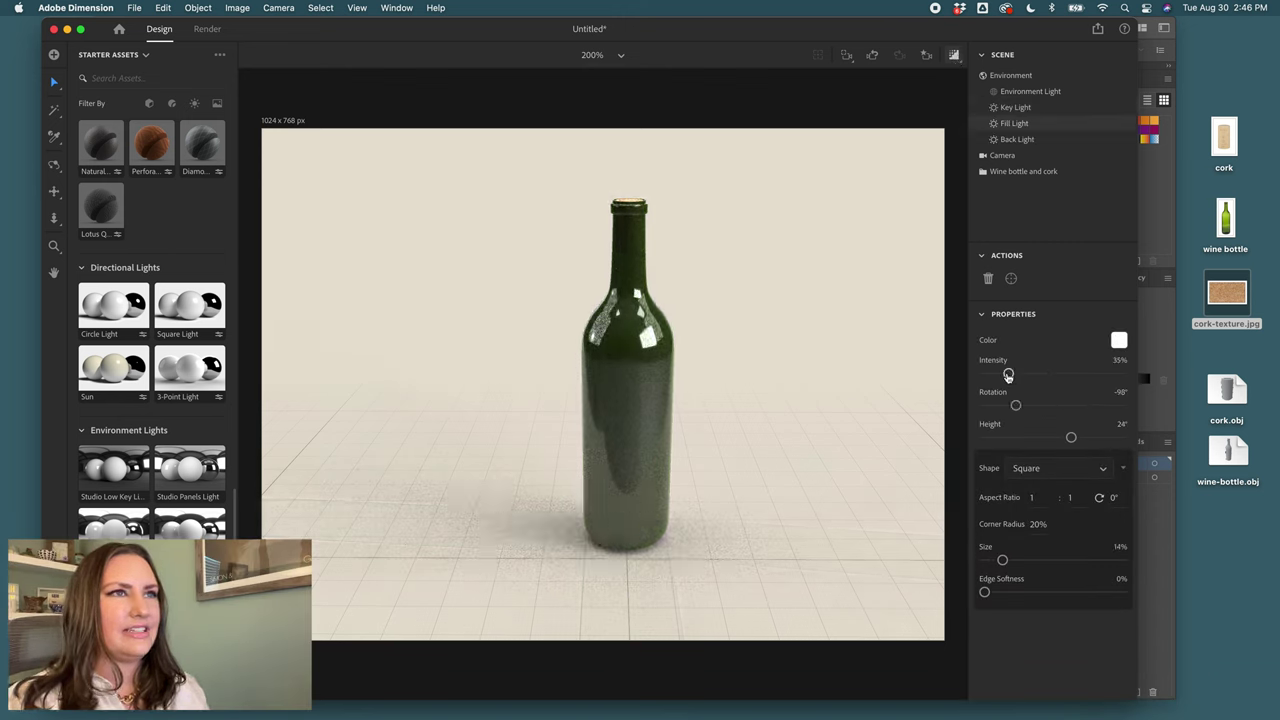
{"action": "left_click_drag", "start_coordinate": [1008, 374], "coordinate": [1069, 374]}
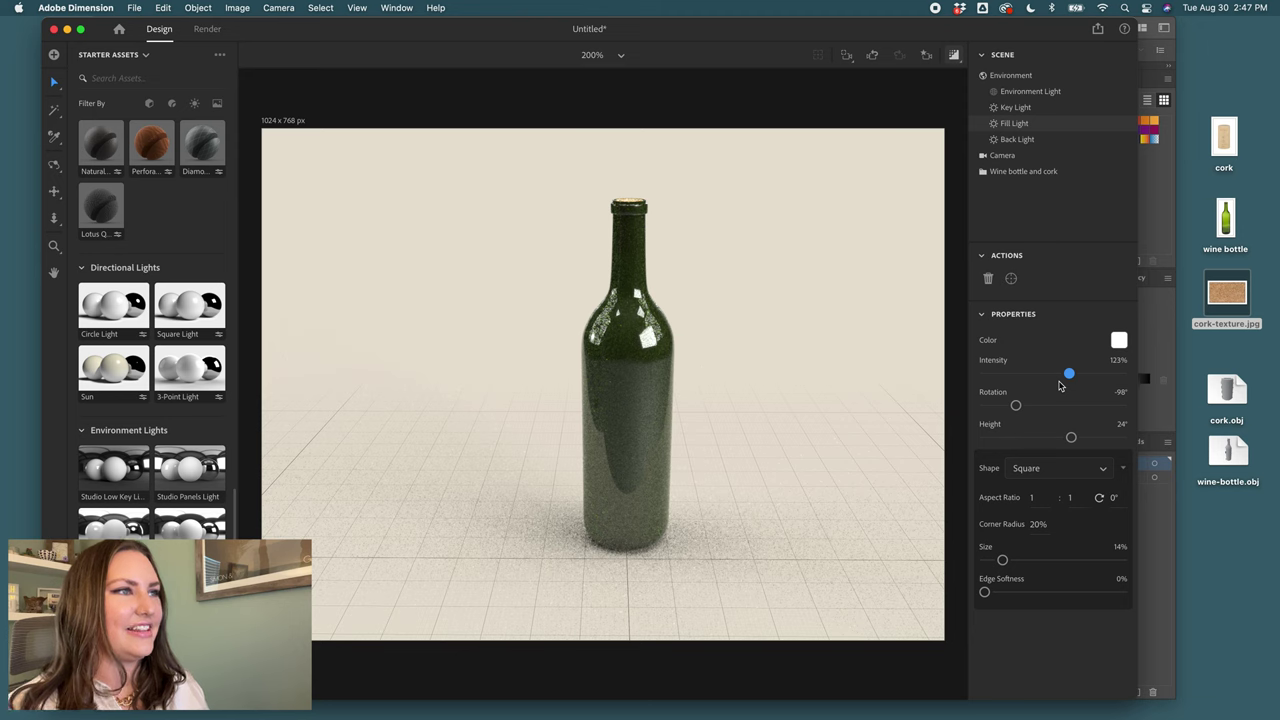
- Raise the Fill Light's height, then give the Back Light -50° height and 108% intensity
{"action": "left_click_drag", "start_coordinate": [1071, 437], "coordinate": [1105, 440]}
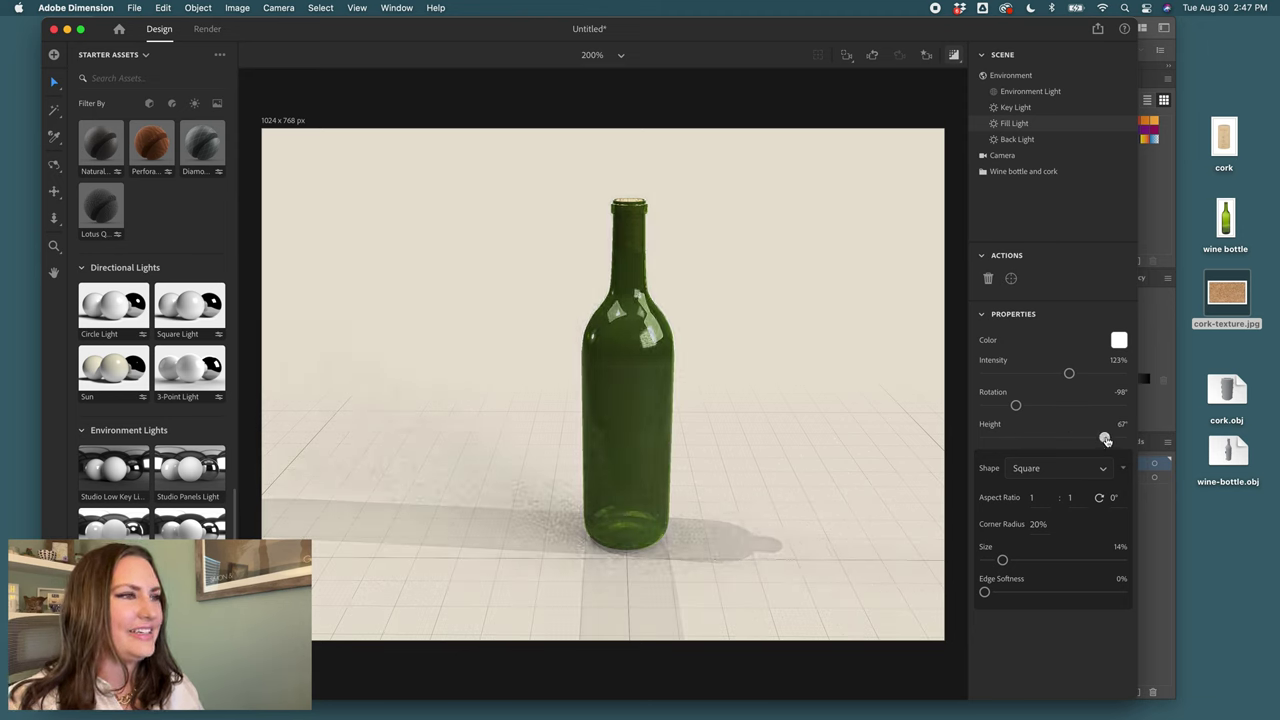
{"action": "left_click", "coordinate": [1034, 139]}
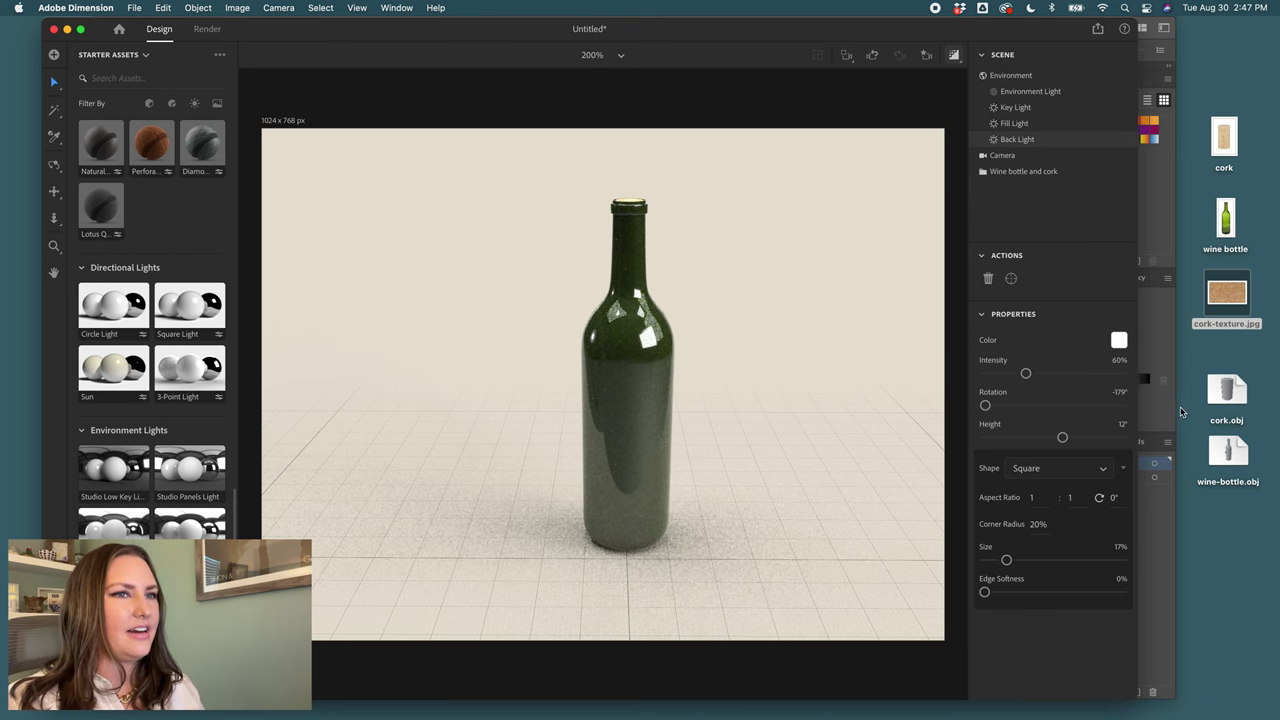
{"action": "key", "text": "super+Tab"}
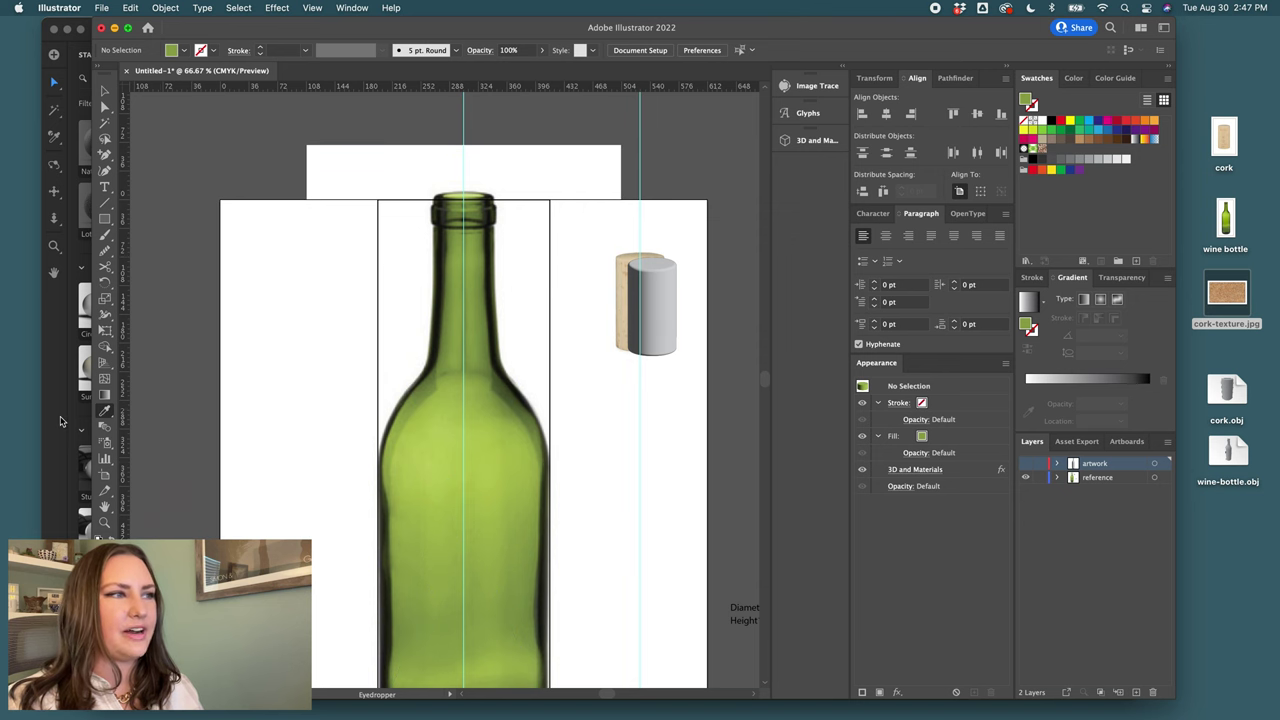
{"action": "key", "text": "super+Tab"}
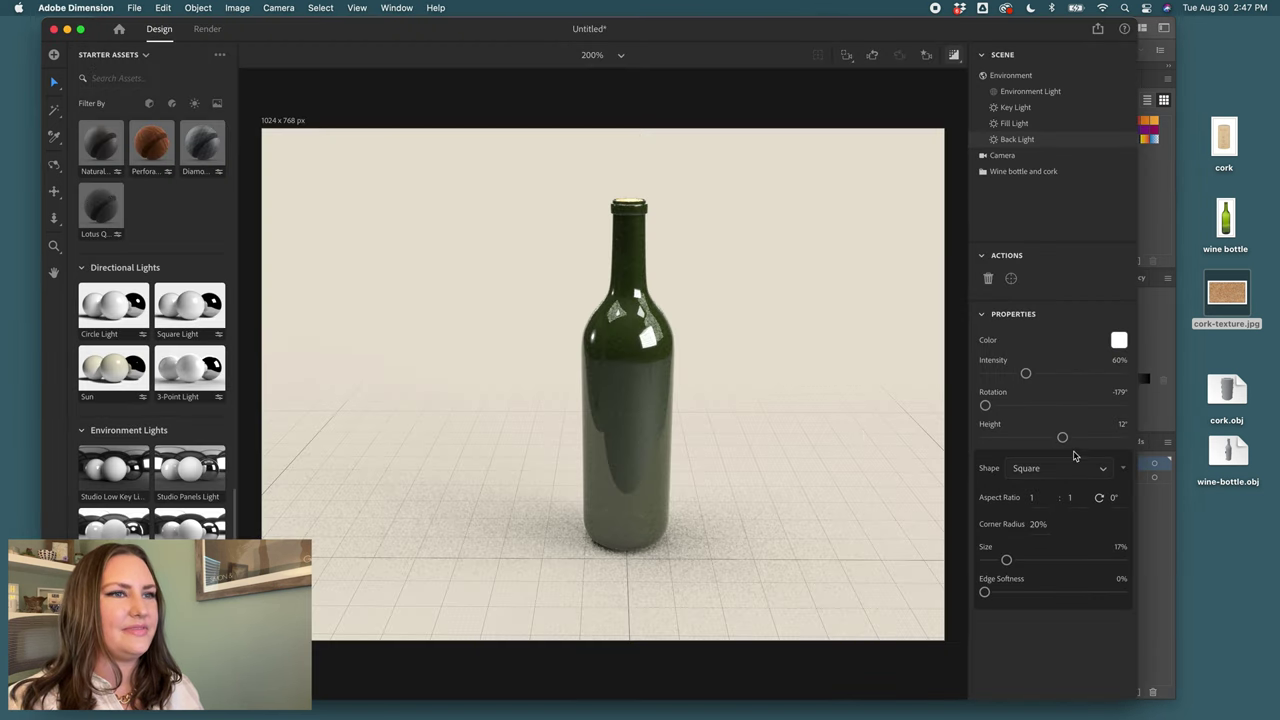
{"action": "left_click_drag", "start_coordinate": [1062, 437], "coordinate": [1016, 446]}
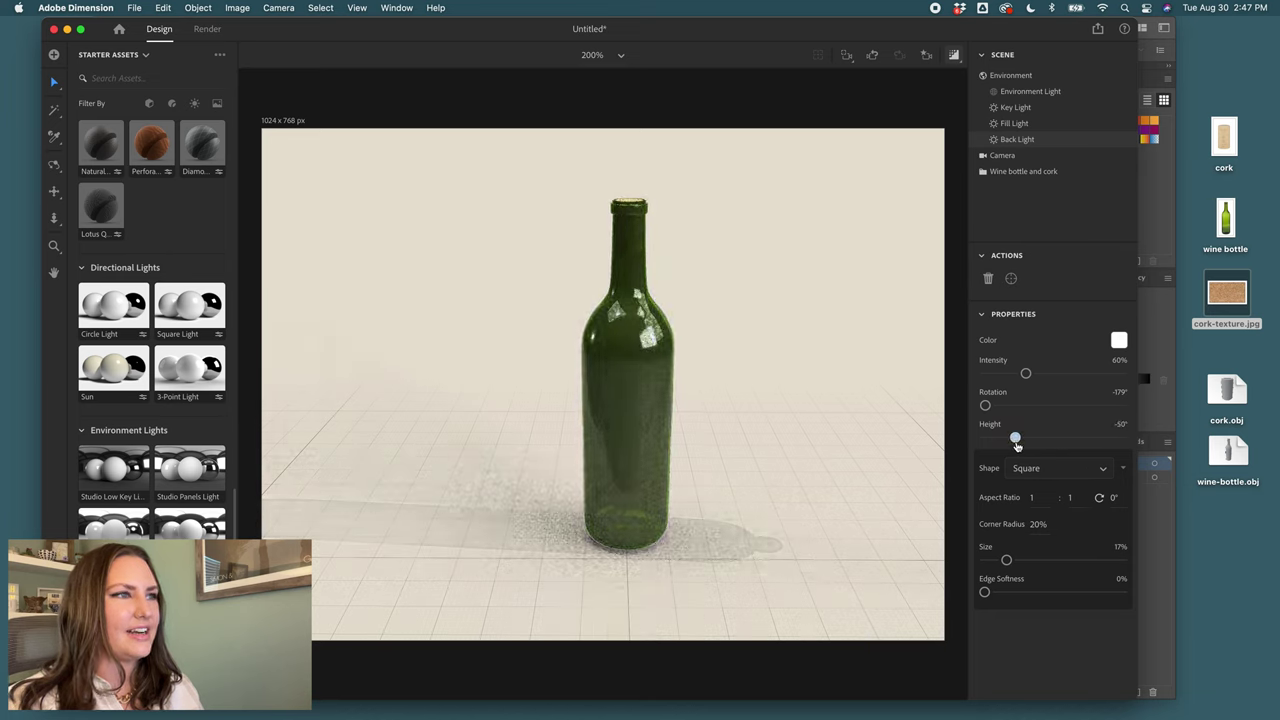
{"action": "left_click_drag", "start_coordinate": [1025, 373], "coordinate": [1062, 384]}
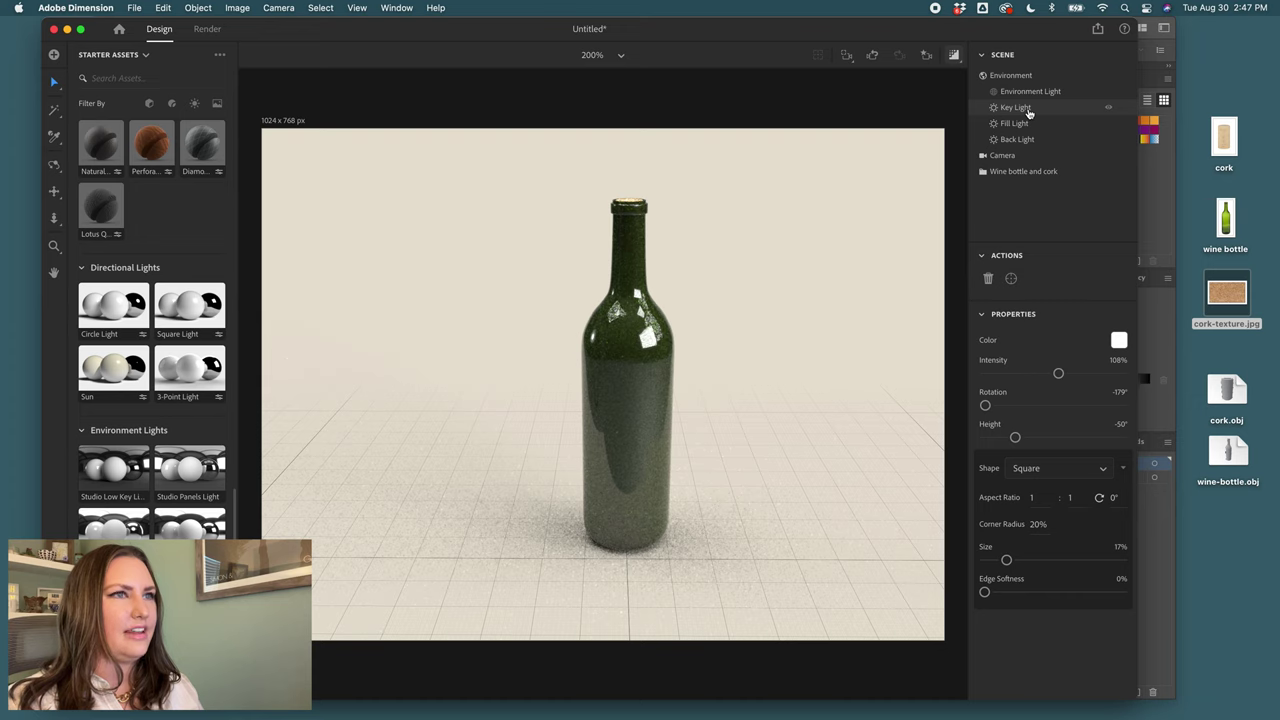
- Drop the Key Light's height to about -37° and select the Fill Light for softening
{"action": "left_click", "coordinate": [1028, 111]}
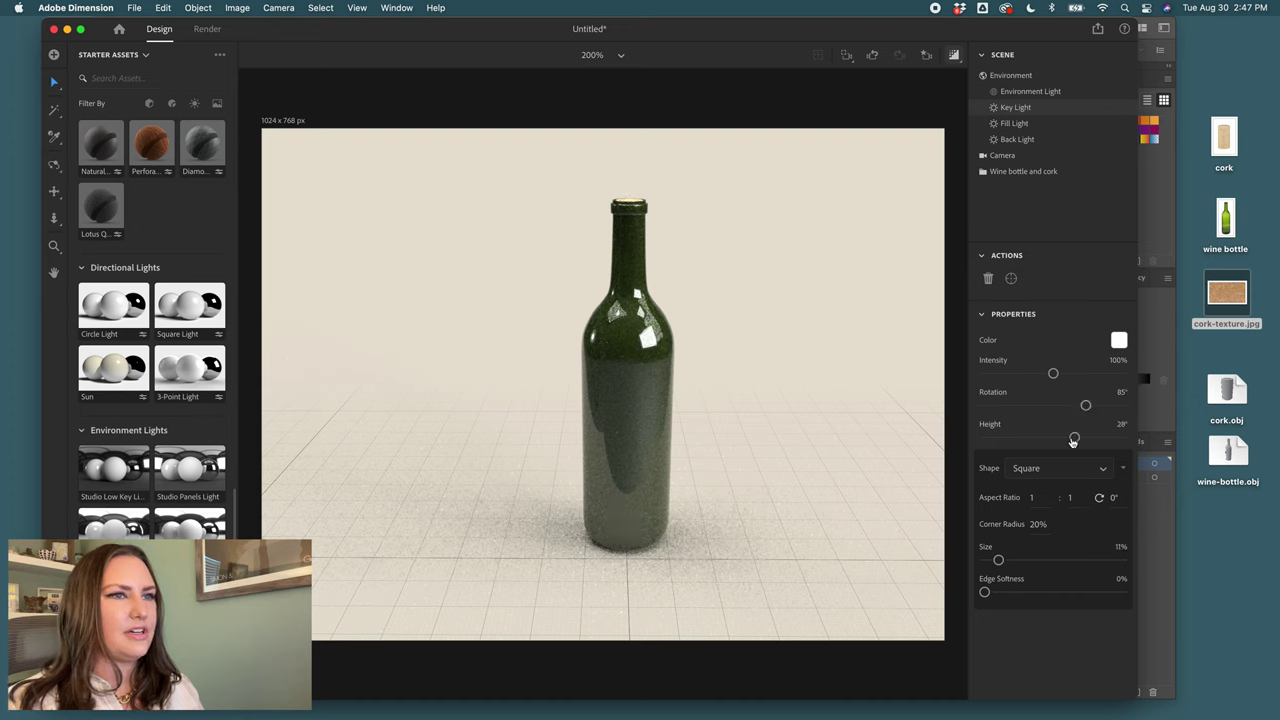
{"action": "left_click_drag", "start_coordinate": [1074, 437], "coordinate": [1013, 444]}
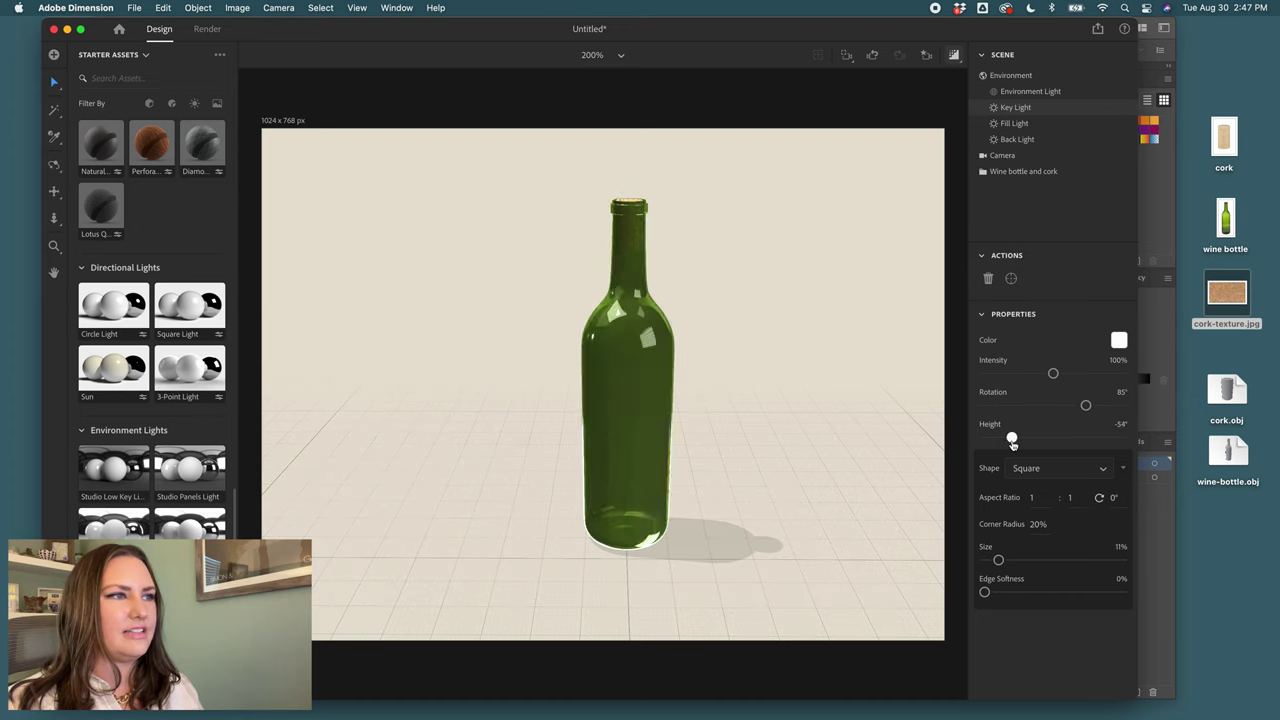
{"action": "left_click_drag", "start_coordinate": [1014, 443], "coordinate": [1025, 443]}
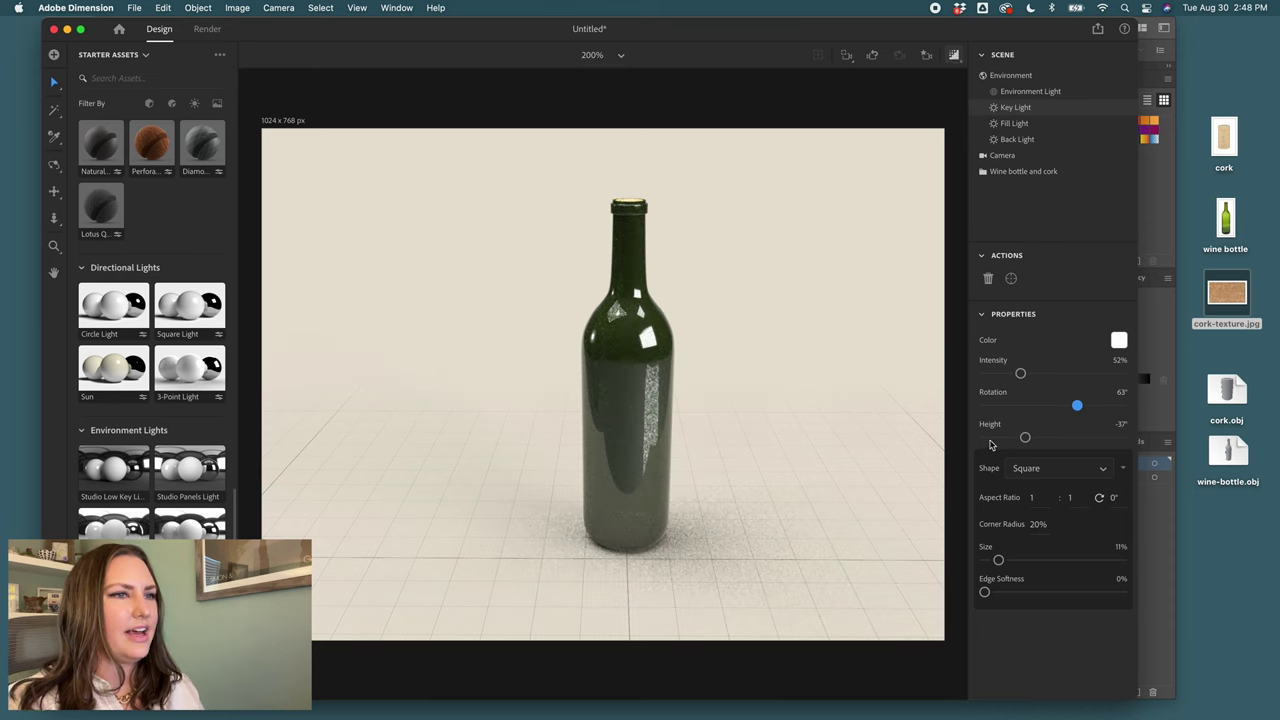
{"action": "left_click", "coordinate": [1039, 125]}
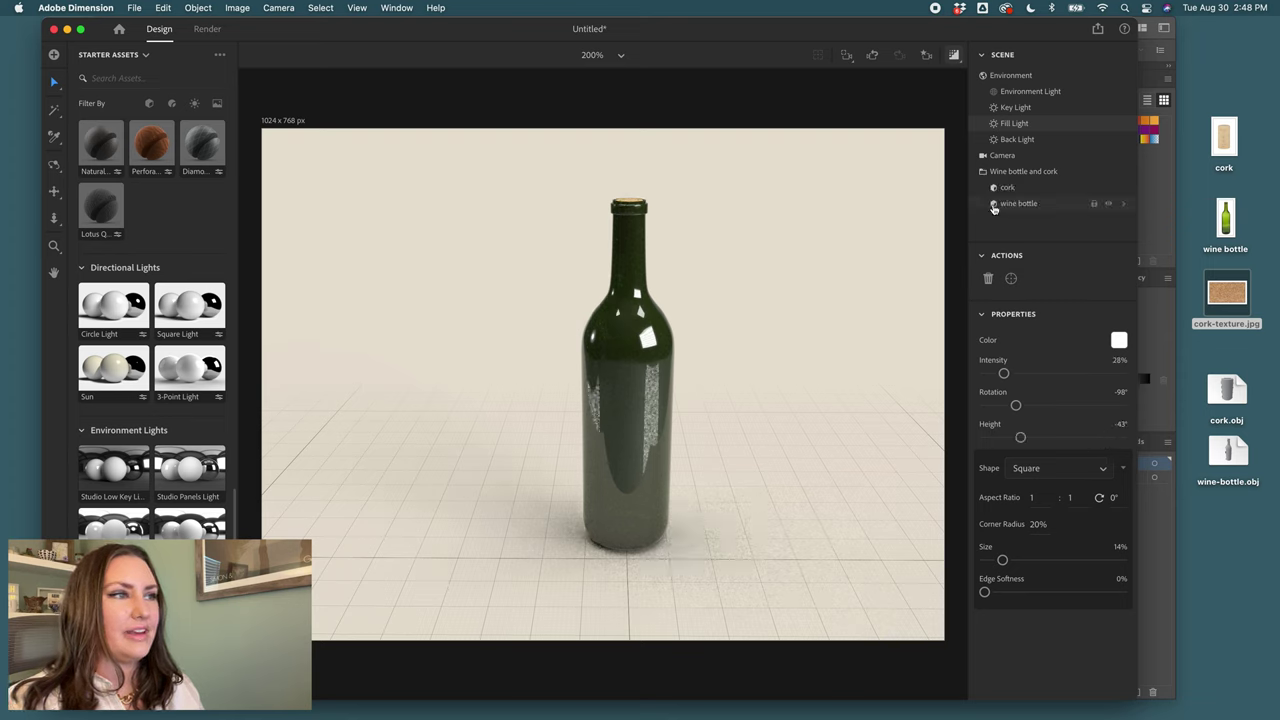
- Raise the bottle Glass material's roughness to about 6%
{"action": "left_click", "coordinate": [1124, 205]}
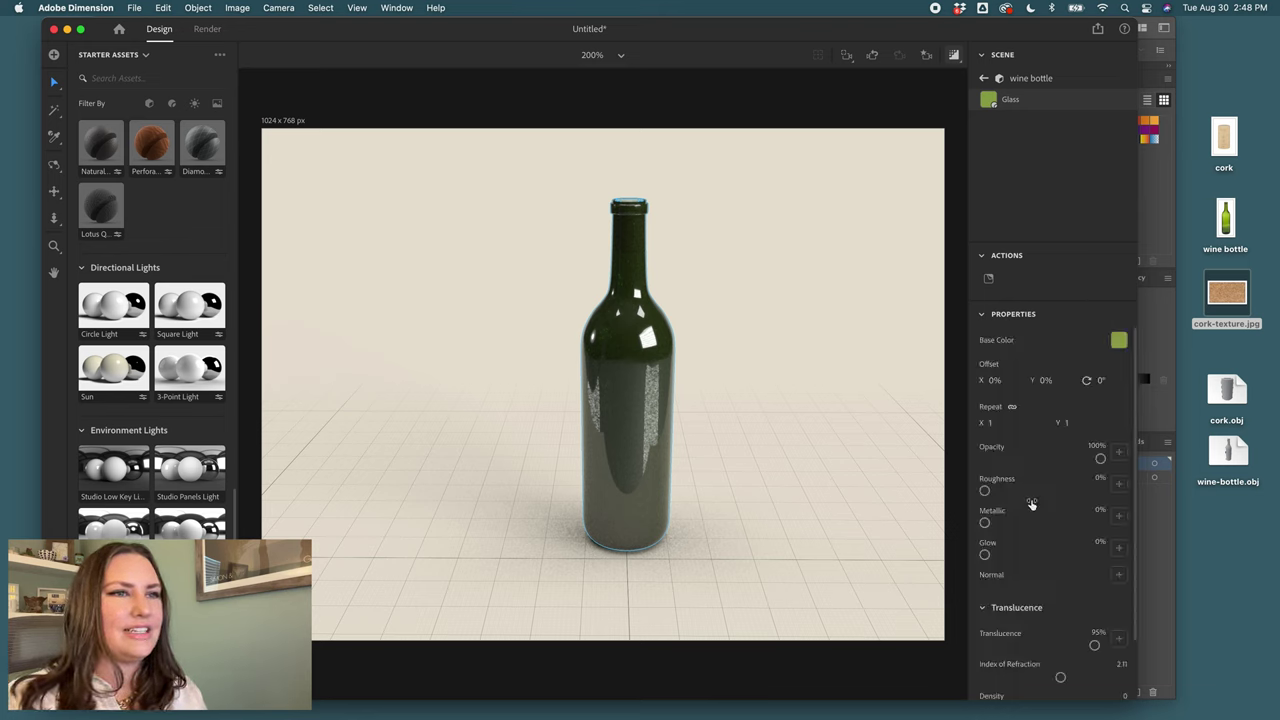
{"action": "mouse_move", "coordinate": [985, 493]}
{"action": "left_mouse_down"}
{"action": "mouse_move", "coordinate": [1009, 496]}
{"action": "mouse_move", "coordinate": [991, 493]}
{"action": "left_mouse_up"}
{"action": "scroll", "coordinate": [1030, 560], "scroll_direction": "down", "scroll_amount": 2}
{"action": "left_click_drag", "start_coordinate": [1060, 608], "coordinate": [992, 612]}
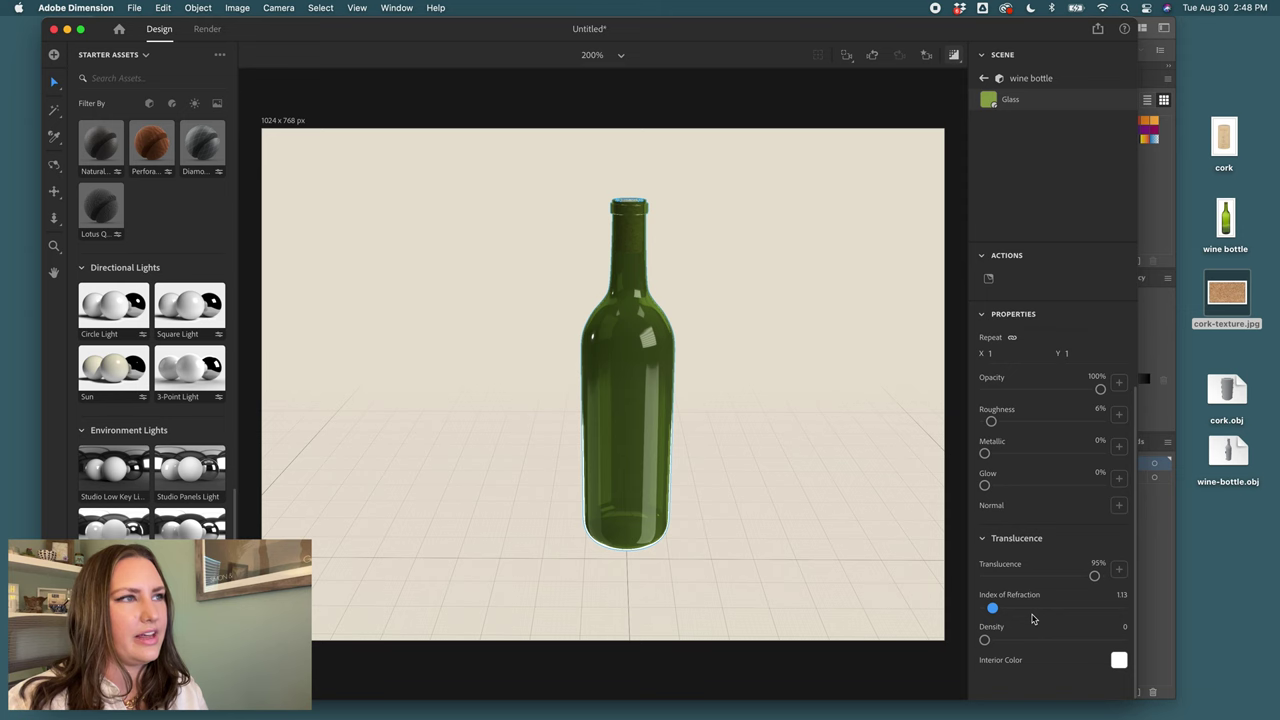
{"action": "key", "text": "super+z"}
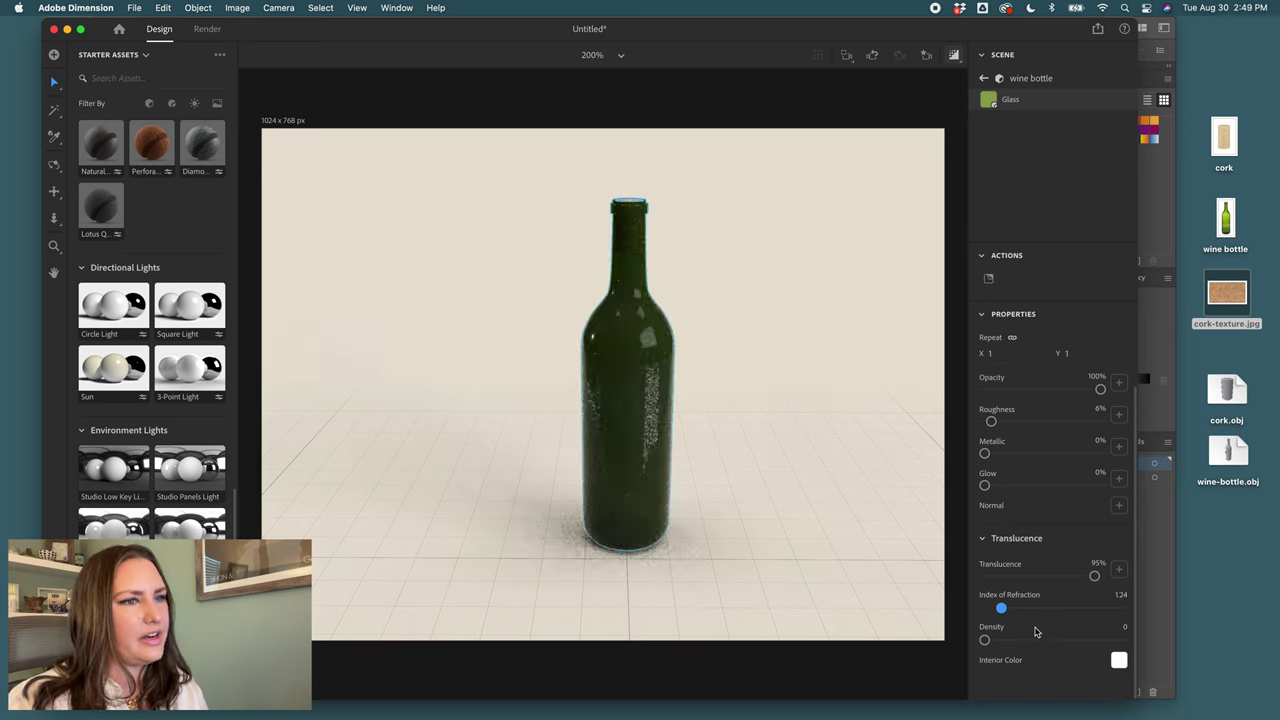
{"action": "scroll", "coordinate": [1050, 380], "scroll_direction": "up", "scroll_amount": 3}
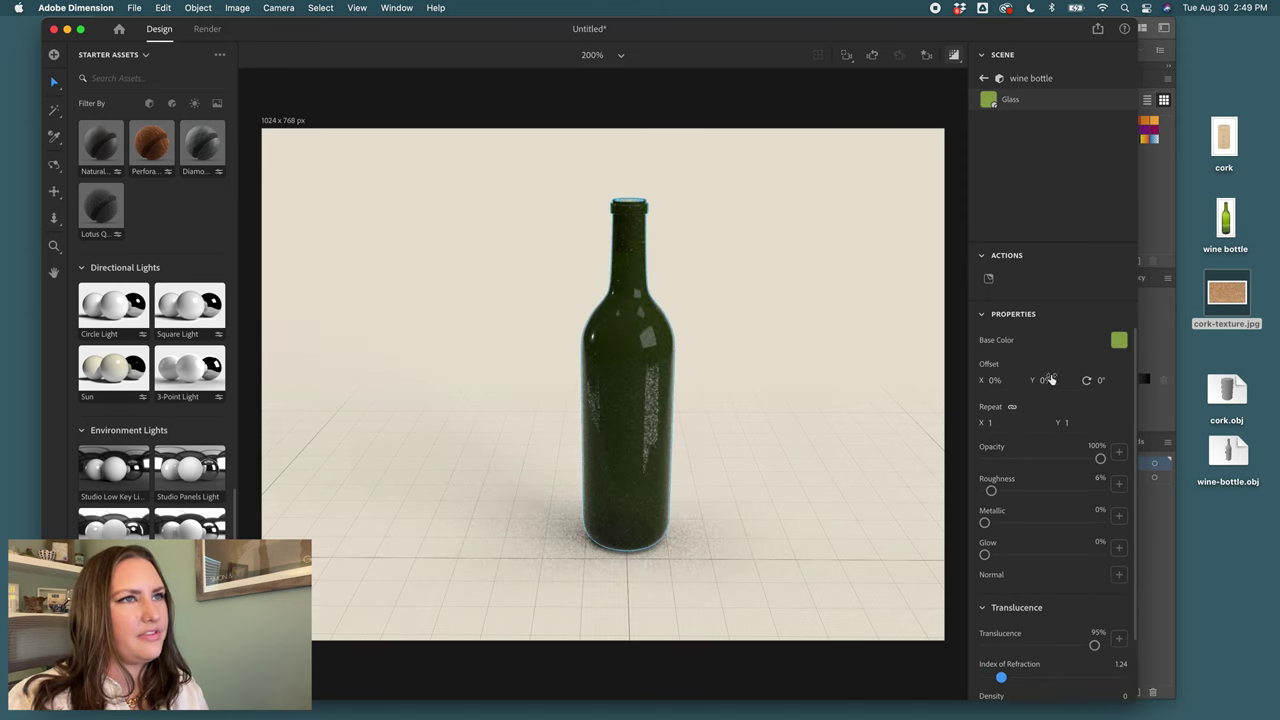
- Lighten the glass to a paler green, with 100% translucence and 1.32 index of refraction
{"action": "left_click", "coordinate": [1119, 342]}
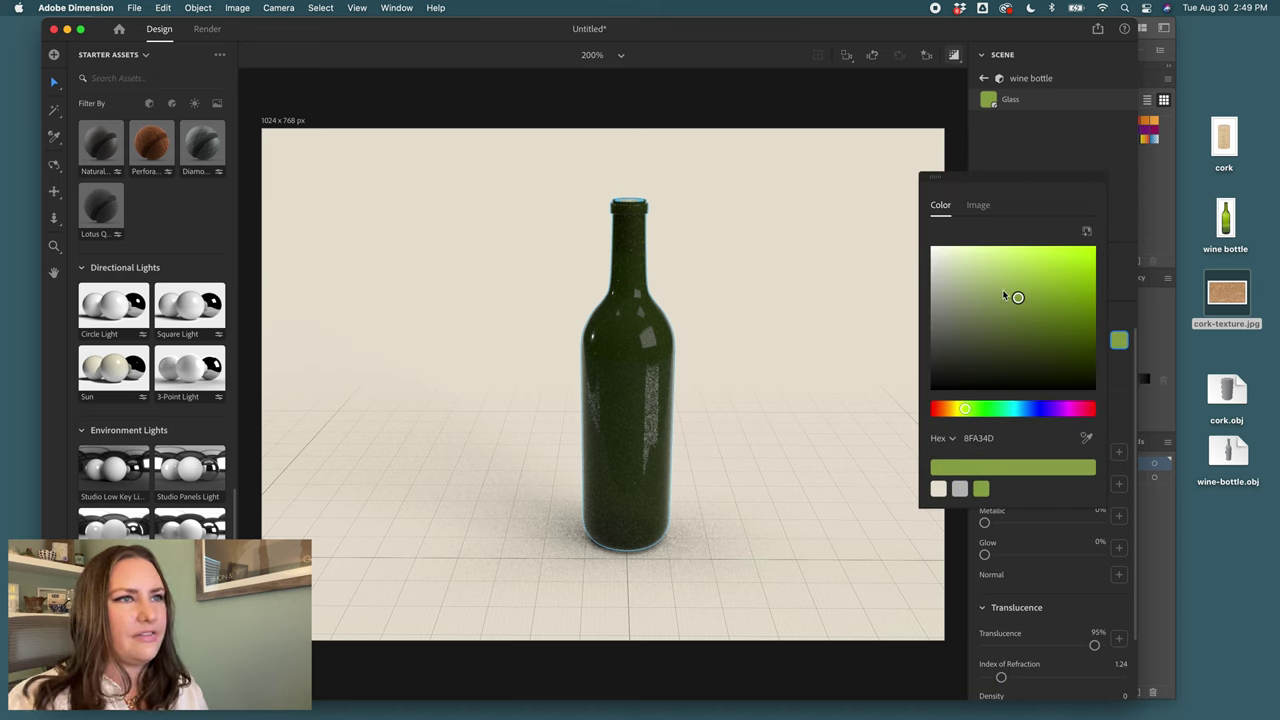
{"action": "left_click_drag", "start_coordinate": [994, 288], "coordinate": [988, 279]}
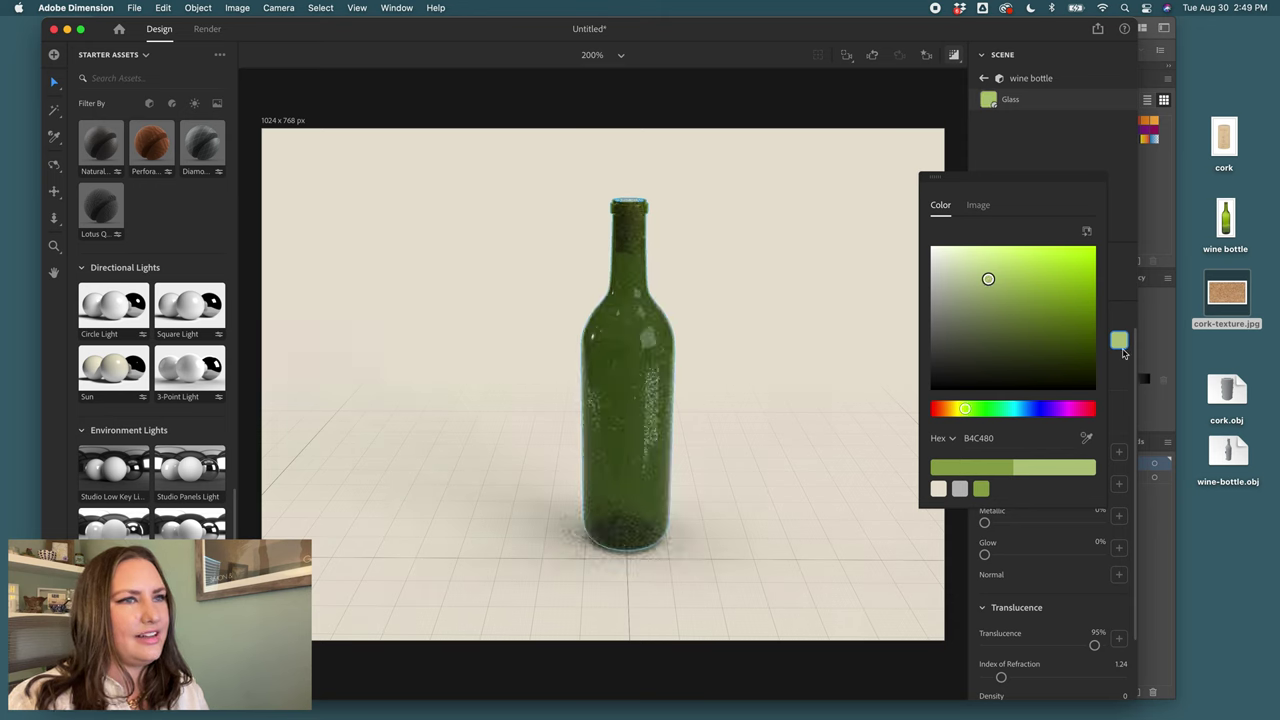
{"action": "left_click", "coordinate": [1119, 342]}
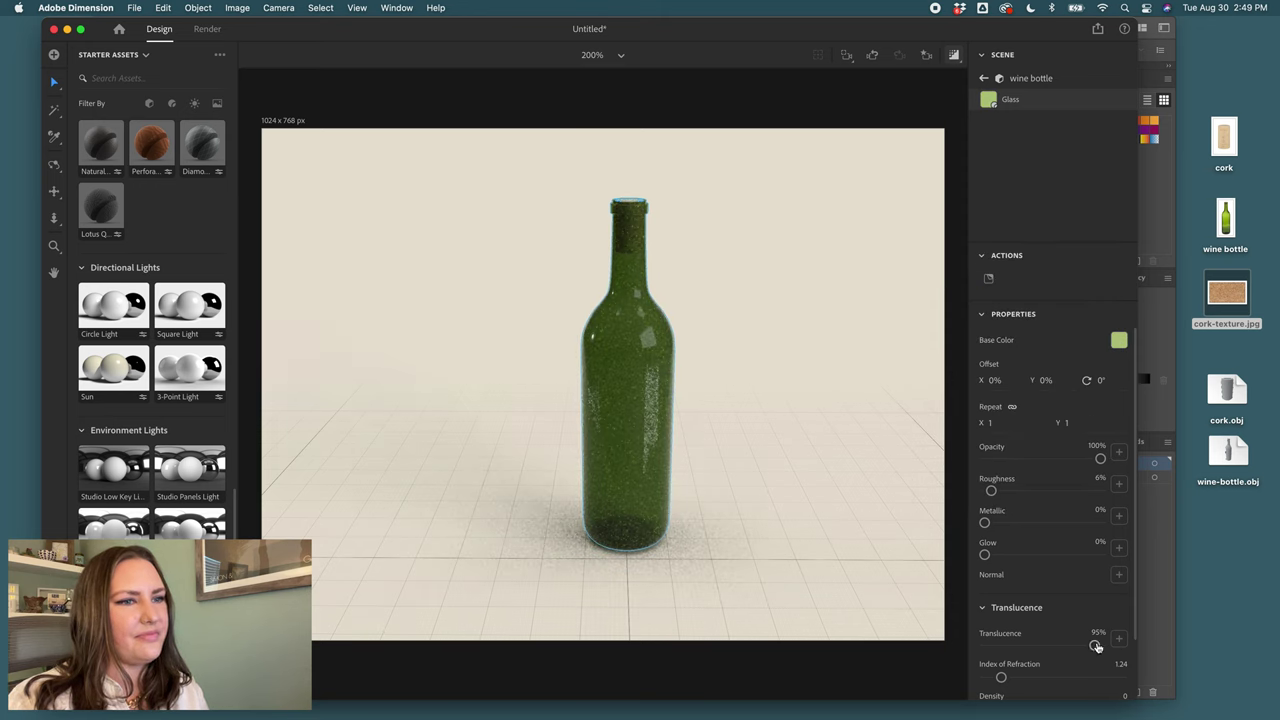
{"action": "left_click_drag", "start_coordinate": [1094, 645], "coordinate": [1101, 647]}
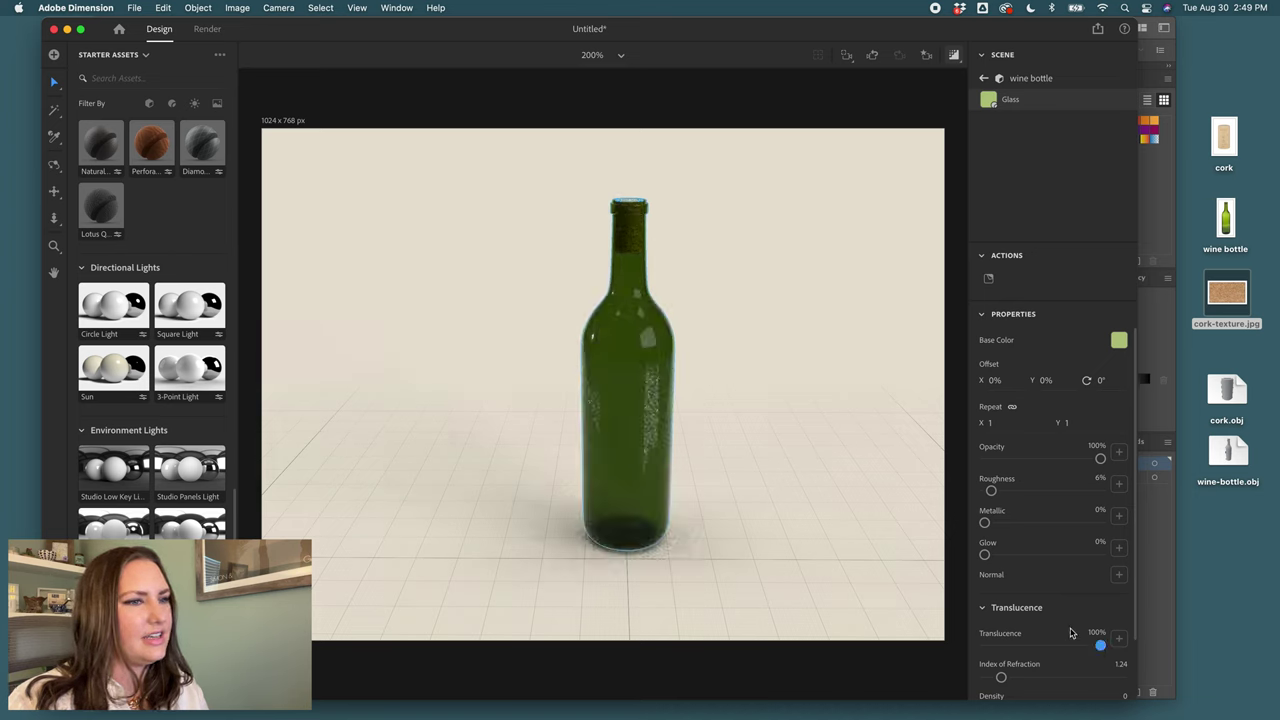
{"action": "left_click_drag", "start_coordinate": [1003, 678], "coordinate": [1006, 678]}
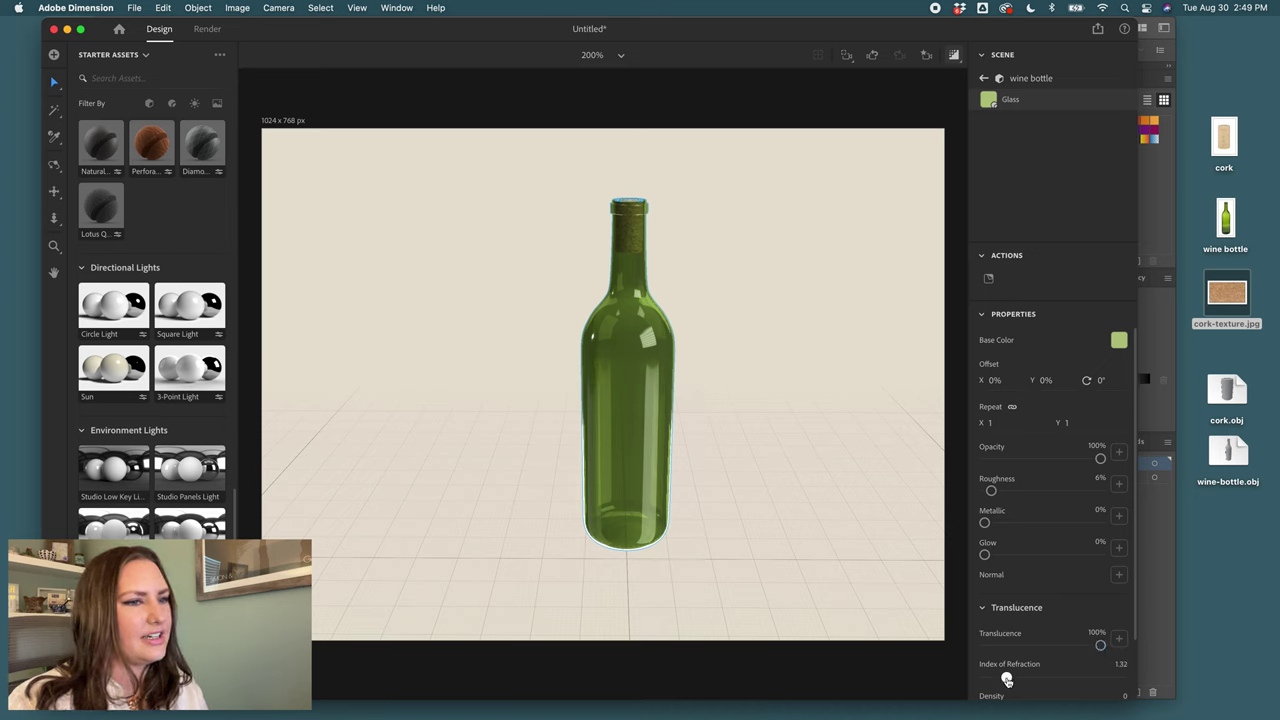
- Refine the glass base colour to pale green C9D69C and turn off the render preview
{"action": "left_click", "coordinate": [1118, 340]}
{"action": "left_click", "coordinate": [975, 268]}
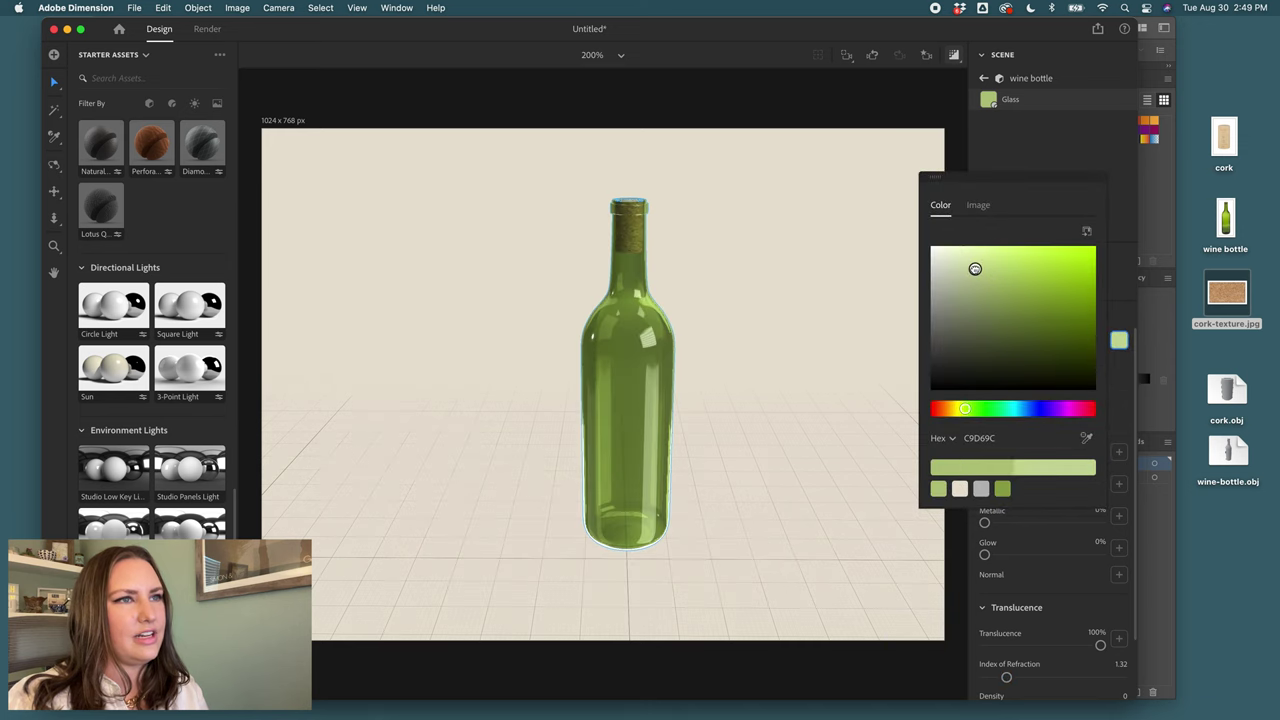
{"action": "left_click", "coordinate": [855, 310]}
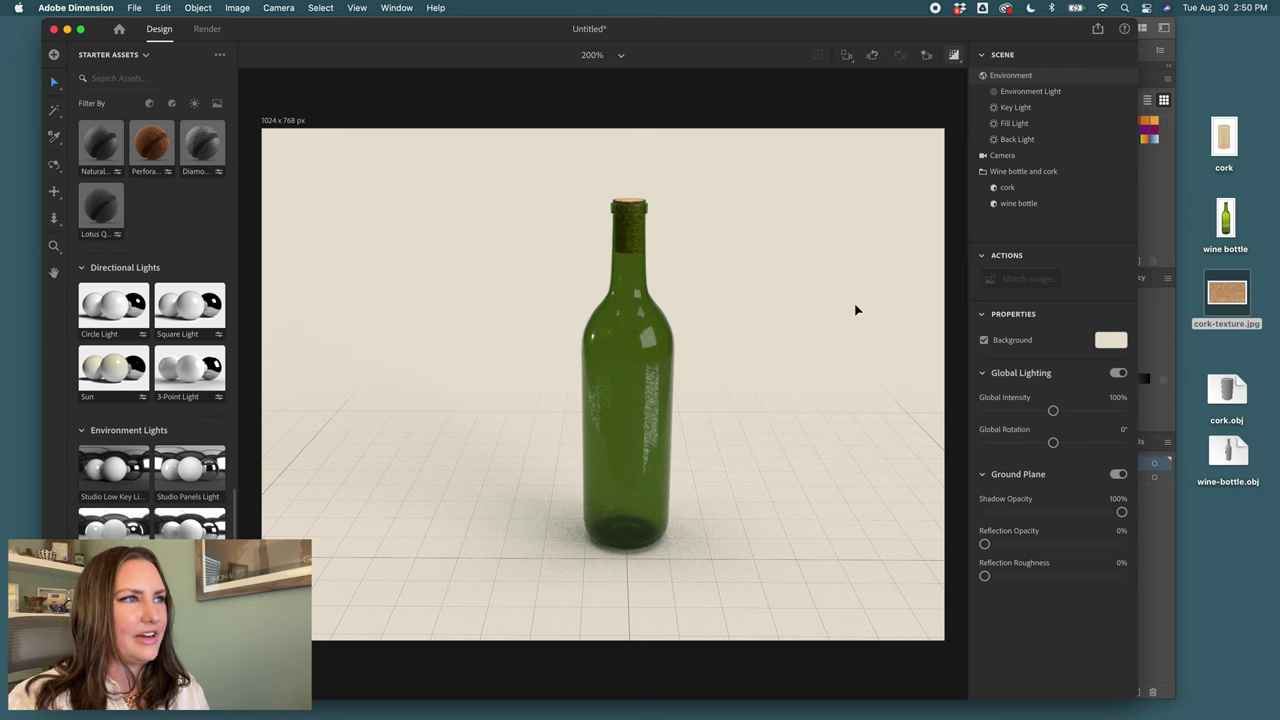
{"action": "left_click", "coordinate": [954, 54]}
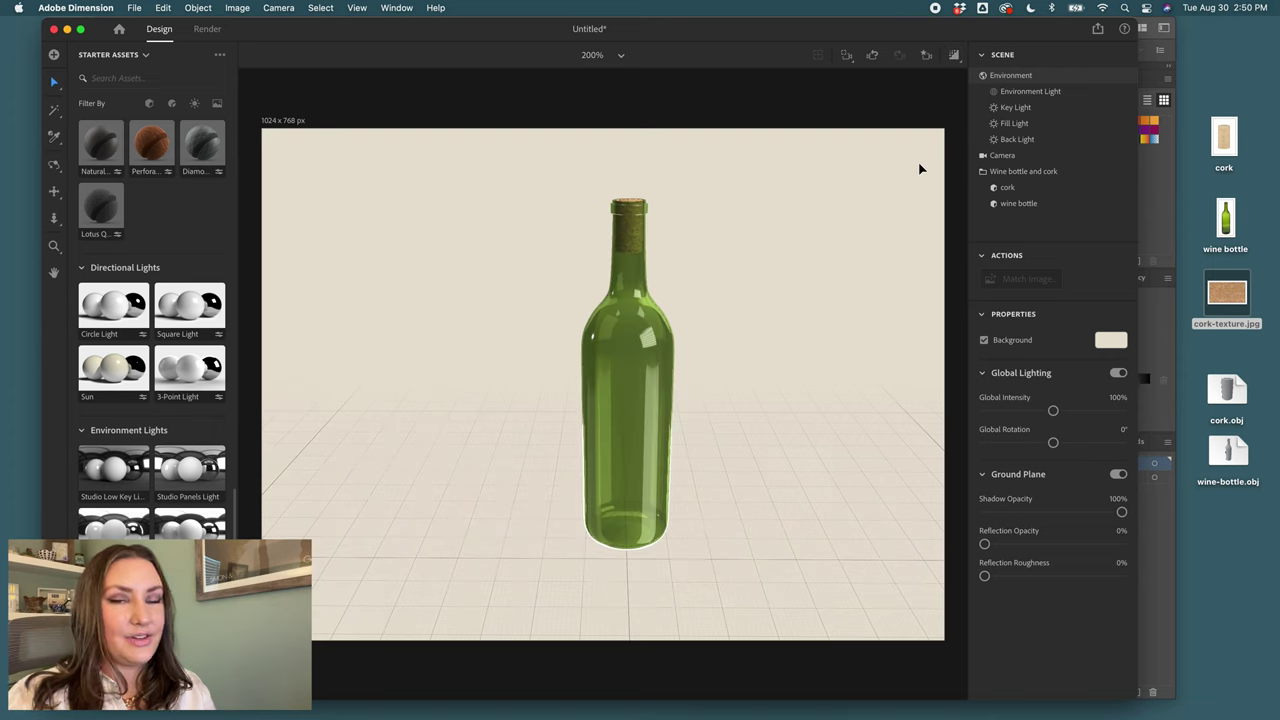
- In Illustrator, select the grey 3D bottle shape rather than the cork graphic
{"action": "left_click", "coordinate": [1160, 187]}
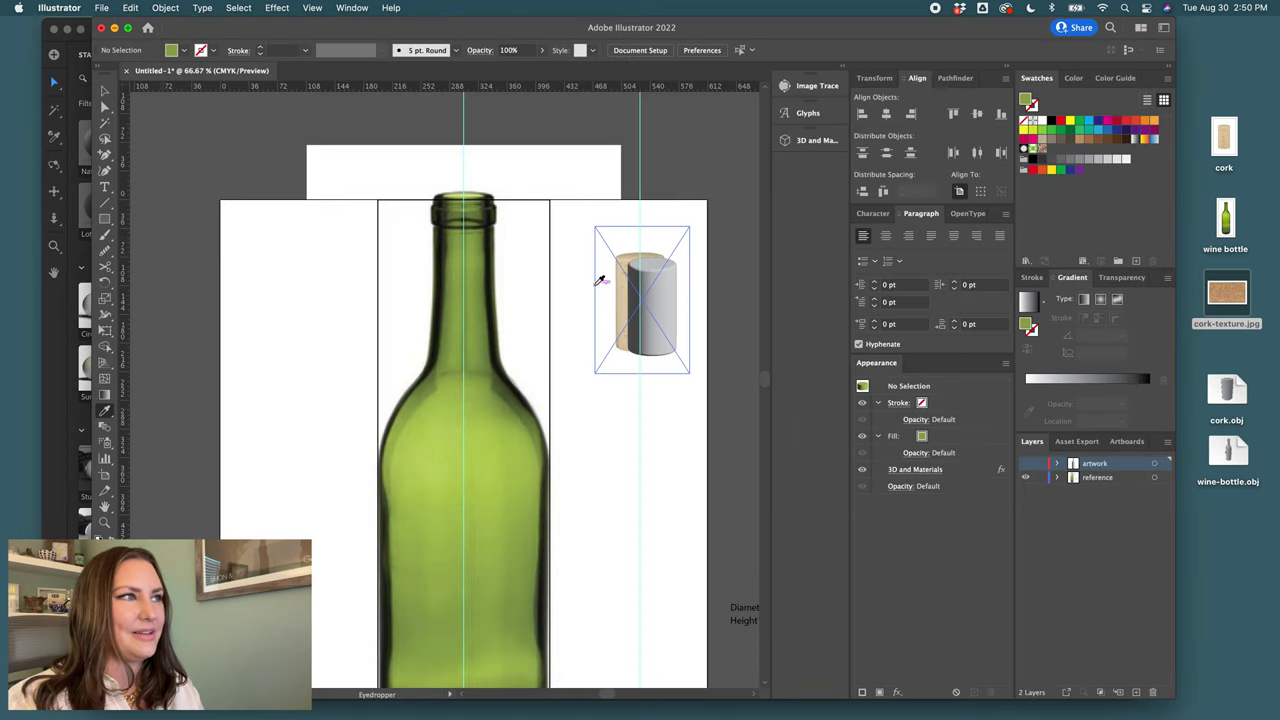
{"action": "left_click", "coordinate": [600, 277]}
{"action": "left_click", "coordinate": [503, 300]}
{"action": "left_click", "coordinate": [104, 91]}
{"action": "left_click", "coordinate": [563, 306]}
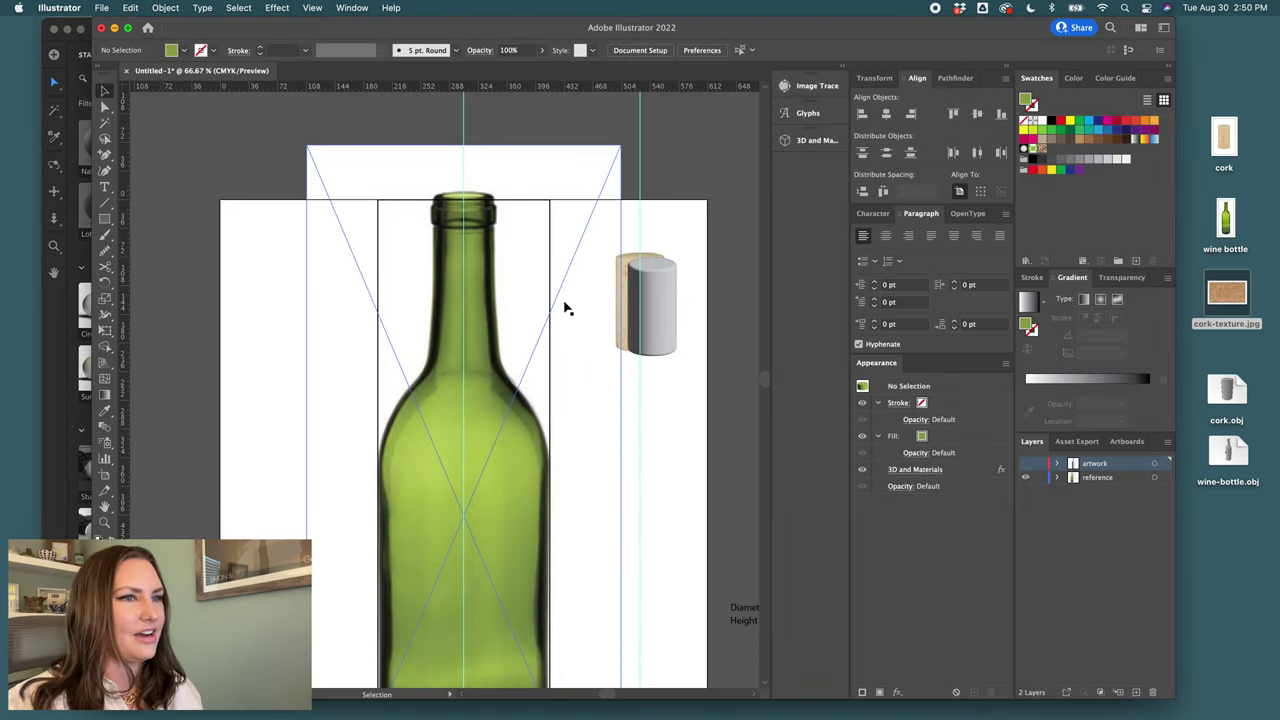
{"action": "left_click", "coordinate": [645, 300]}
{"action": "left_click", "coordinate": [533, 390]}
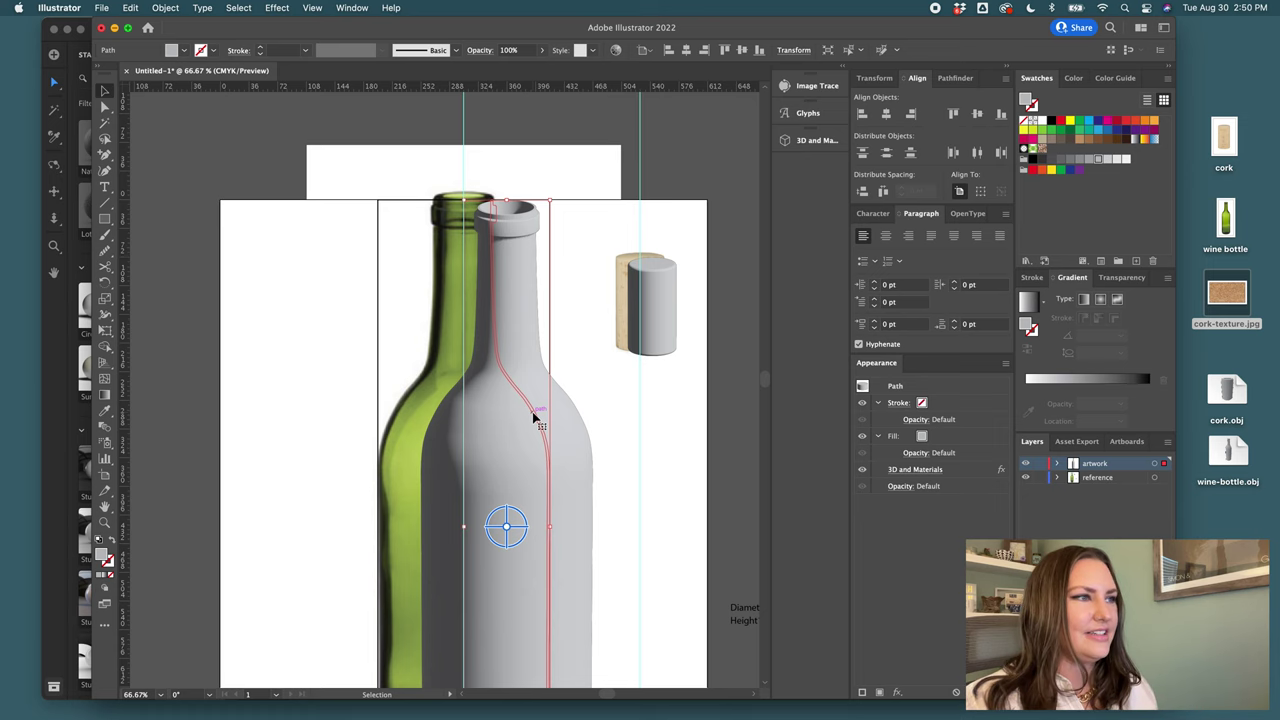
- Place a copy of the bottle to the left and hide its 3D and Materials effect
{"action": "left_click_drag", "start_coordinate": [533, 418], "coordinate": [184, 391], "text": "alt"}
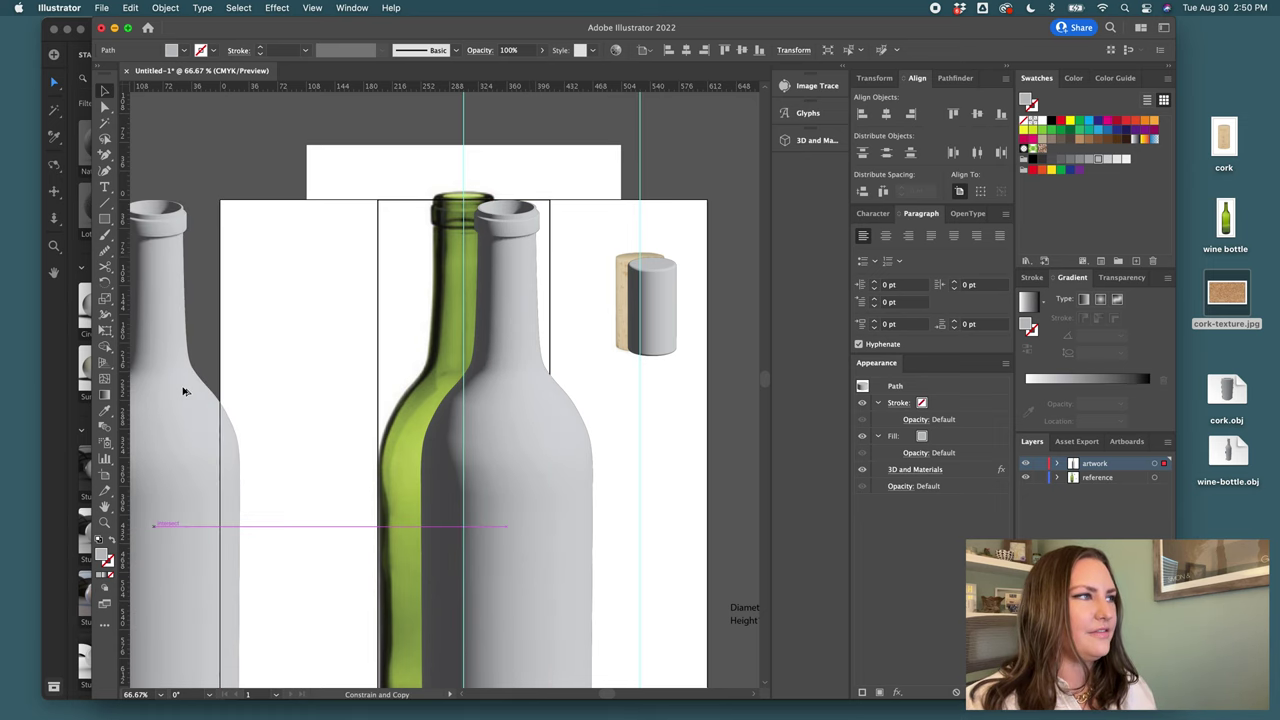
{"action": "scroll", "coordinate": [297, 385], "scroll_direction": "left", "scroll_amount": 2}
{"action": "scroll", "coordinate": [297, 385], "scroll_direction": "left", "scroll_amount": 3}
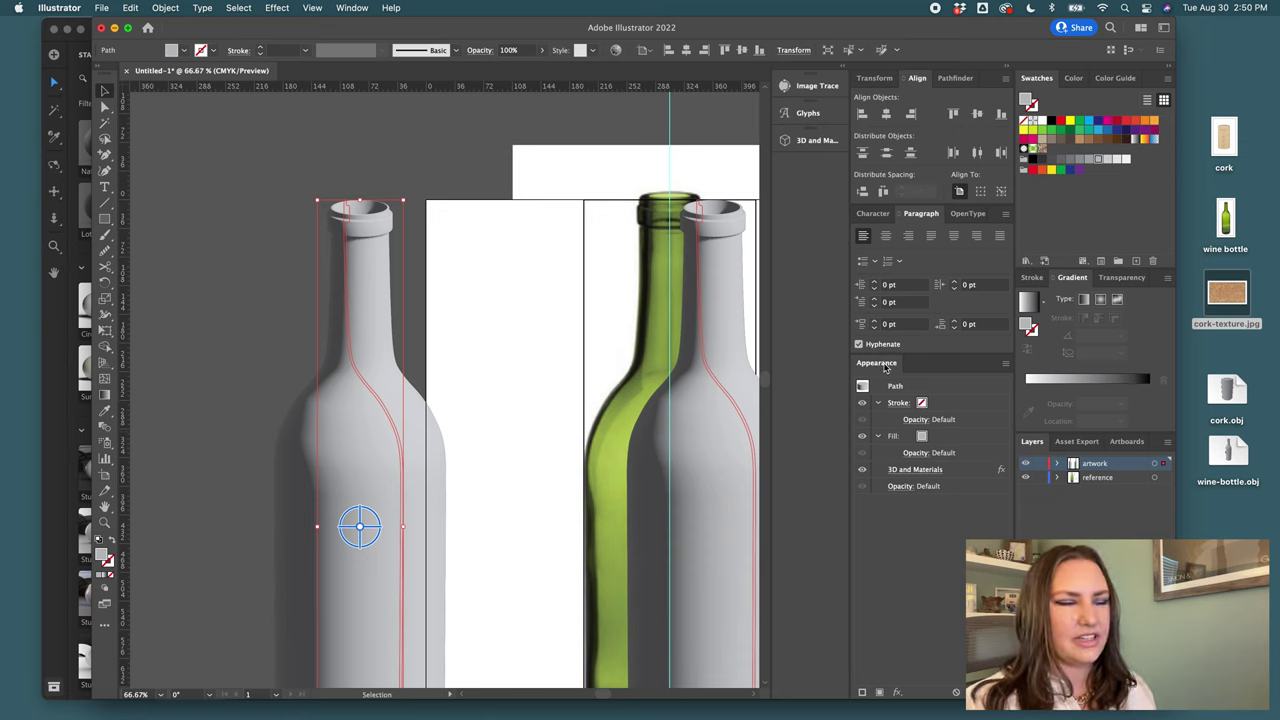
{"action": "left_click", "coordinate": [863, 470]}
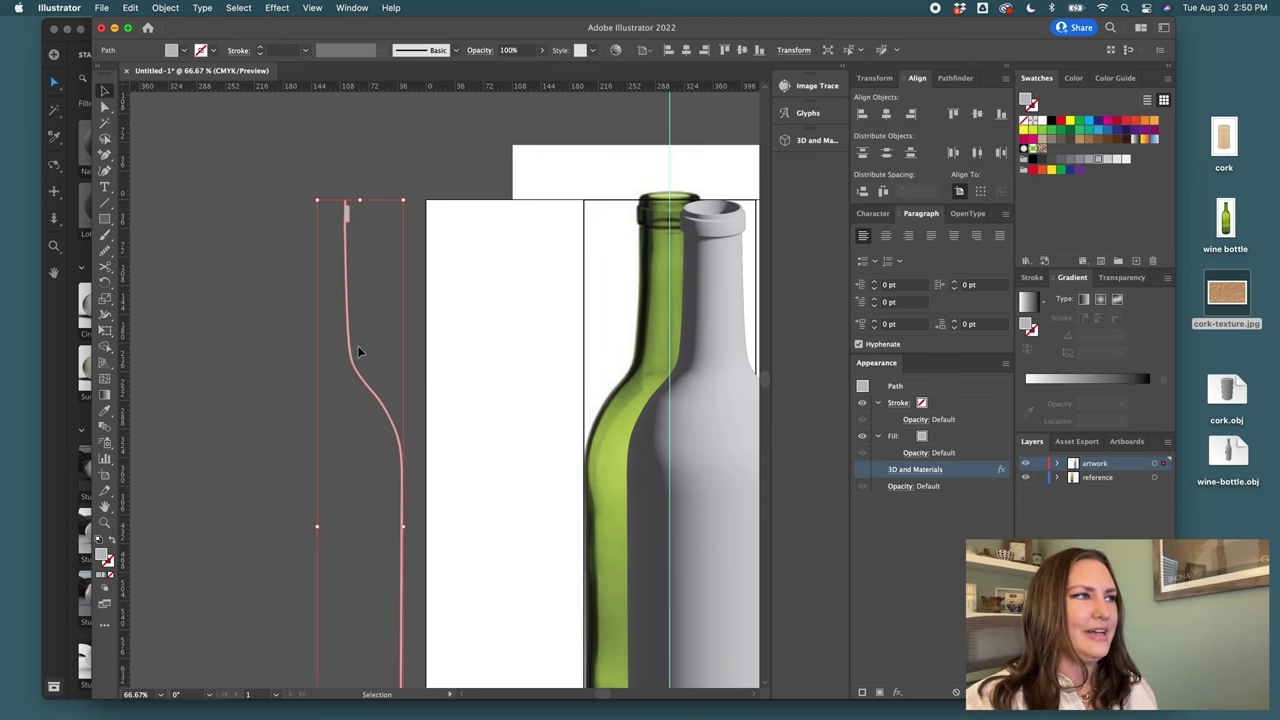
{"action": "left_click", "coordinate": [303, 283]}
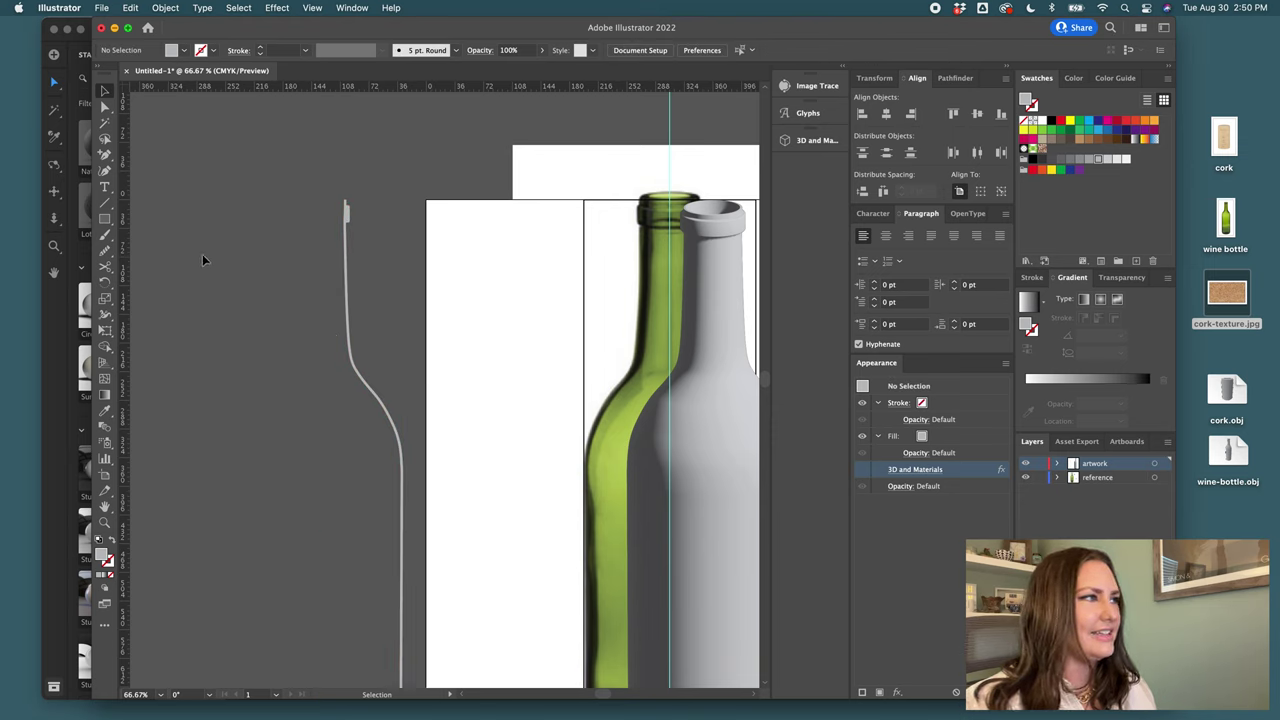
{"action": "left_click", "coordinate": [104, 267]}
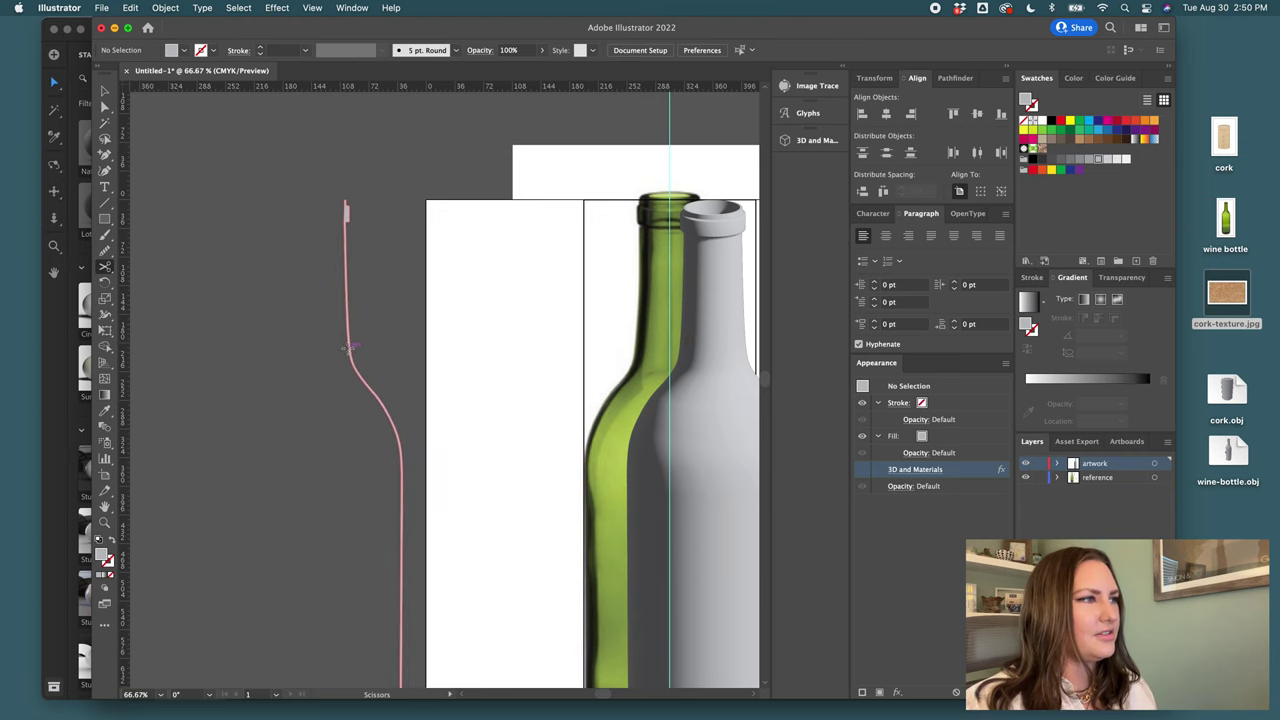
- Cut the flat bottle profile path at two points near its base with Scissors
{"action": "scroll", "coordinate": [349, 354], "scroll_direction": "up", "scroll_amount": 5, "text": "alt"}
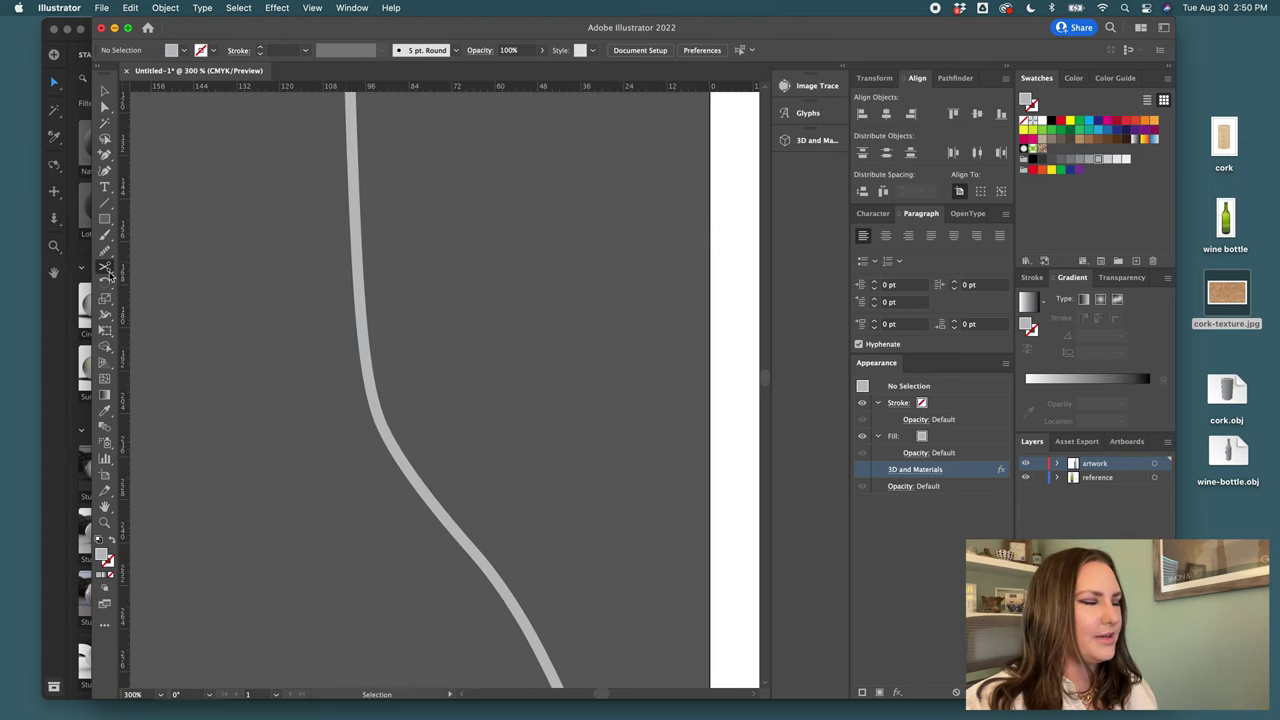
{"action": "left_click", "coordinate": [109, 275]}
{"action": "left_click", "coordinate": [357, 323]}
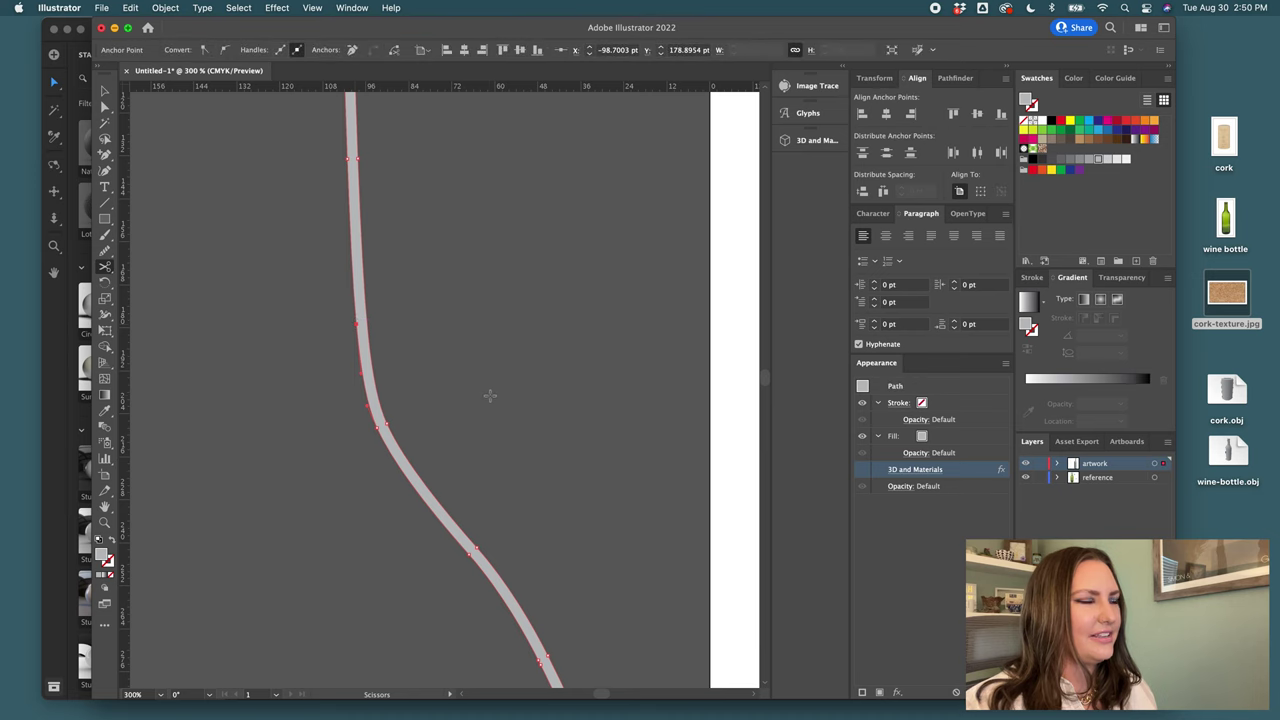
{"action": "key", "text": "plus"}
{"action": "scroll", "coordinate": [490, 402], "scroll_direction": "down", "scroll_amount": 5, "text": "alt"}
{"action": "key", "text": "c"}
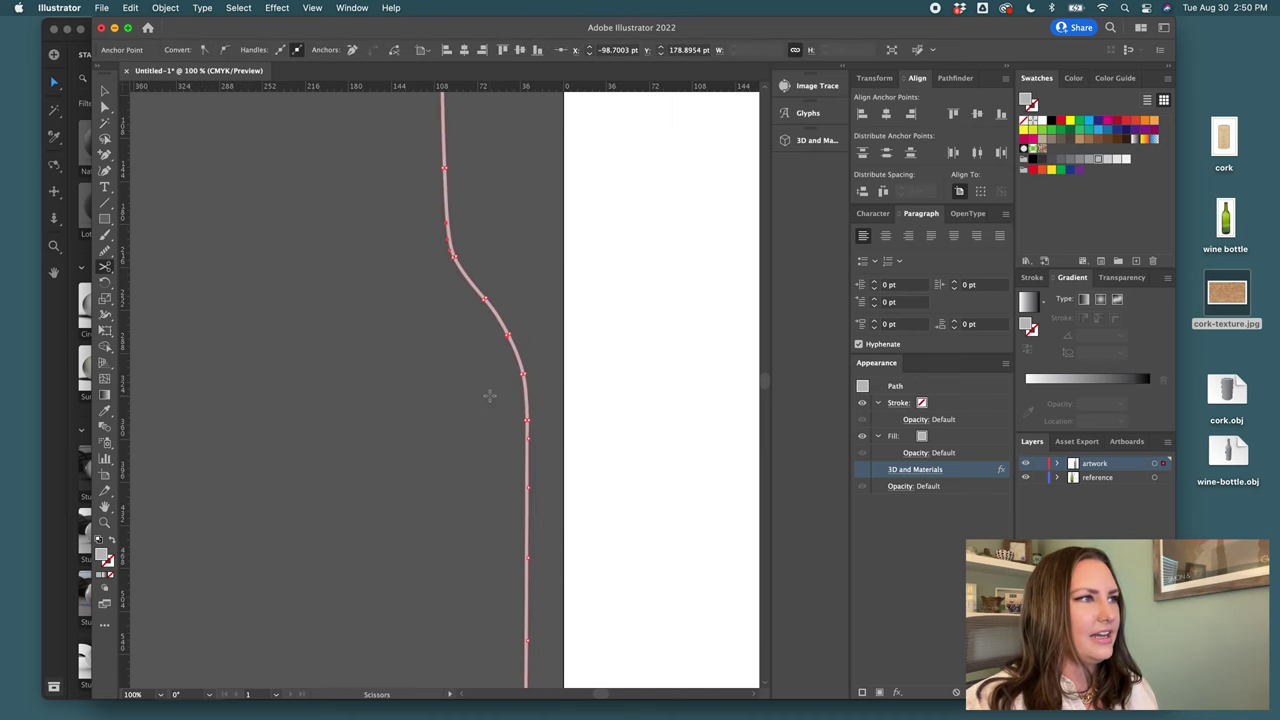
{"action": "scroll", "coordinate": [446, 514], "scroll_direction": "up", "scroll_amount": 4, "text": "alt"}
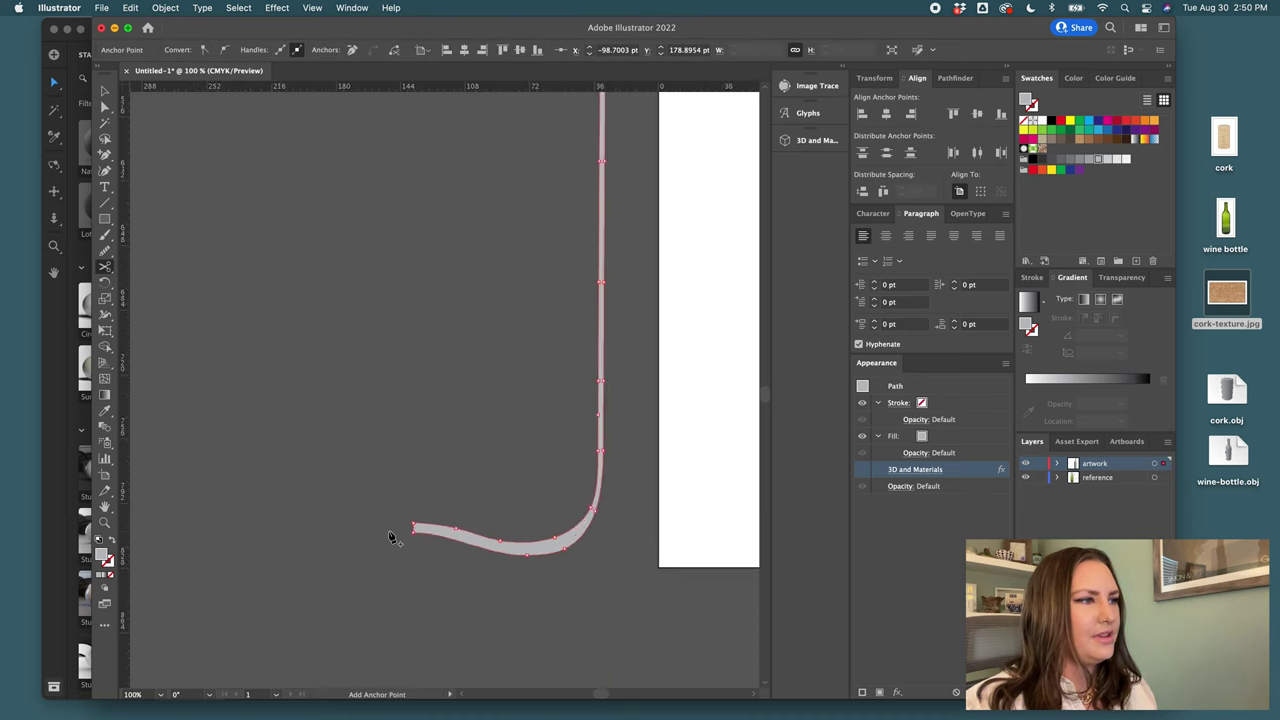
{"action": "left_click", "coordinate": [449, 511]}
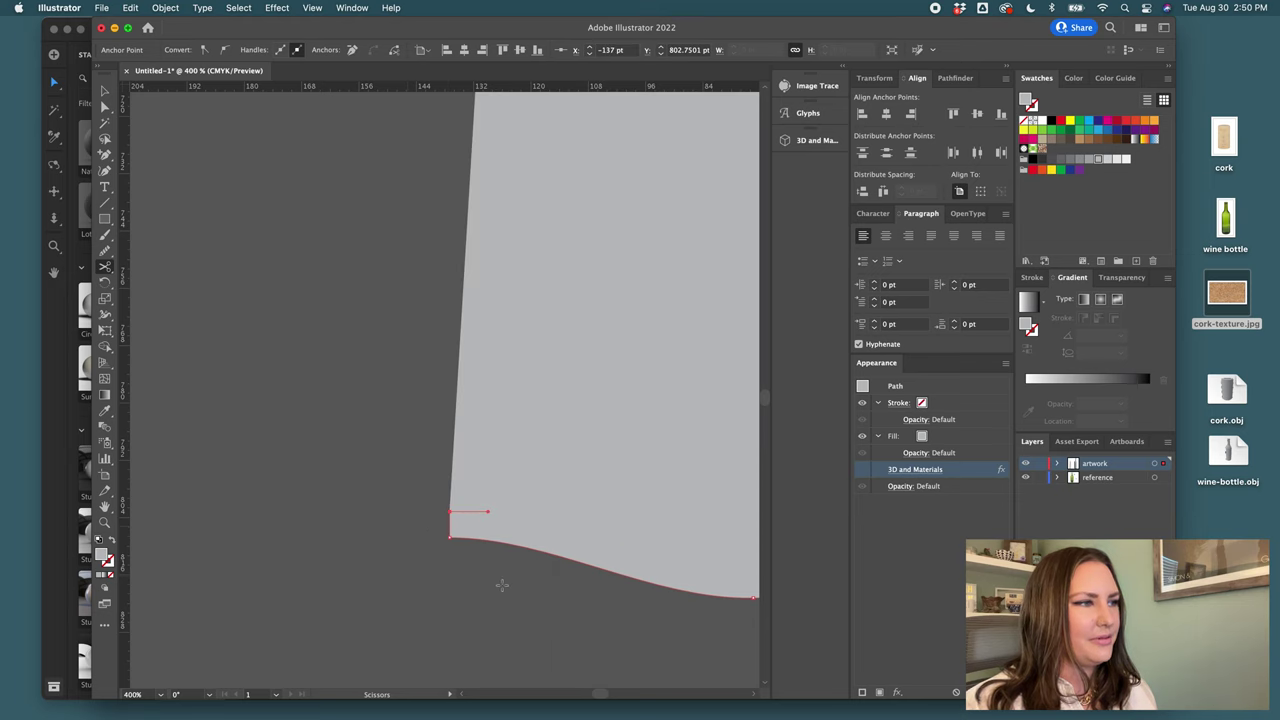
- Delete the cut-off bottom piece of the bottle profile
{"action": "key", "text": "v"}
{"action": "left_click", "coordinate": [520, 546]}
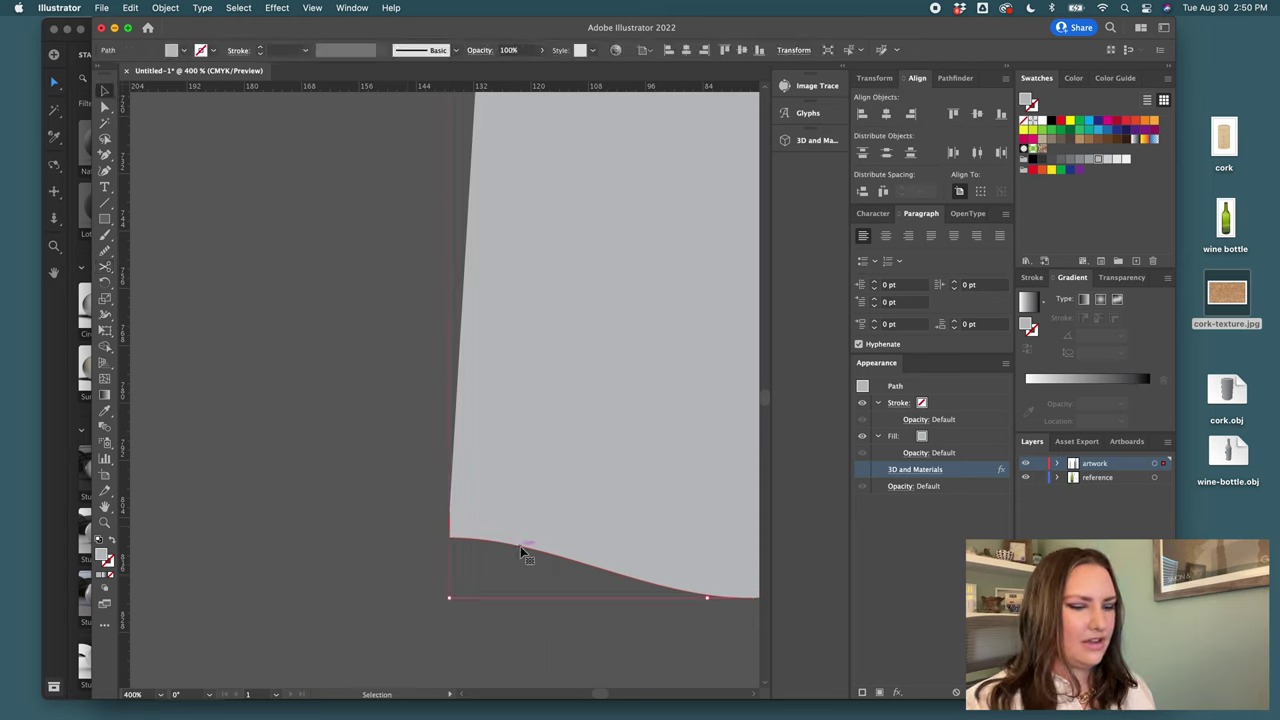
{"action": "key", "text": "Delete"}
{"action": "scroll", "coordinate": [520, 546], "scroll_direction": "down", "scroll_amount": 3, "text": "alt"}
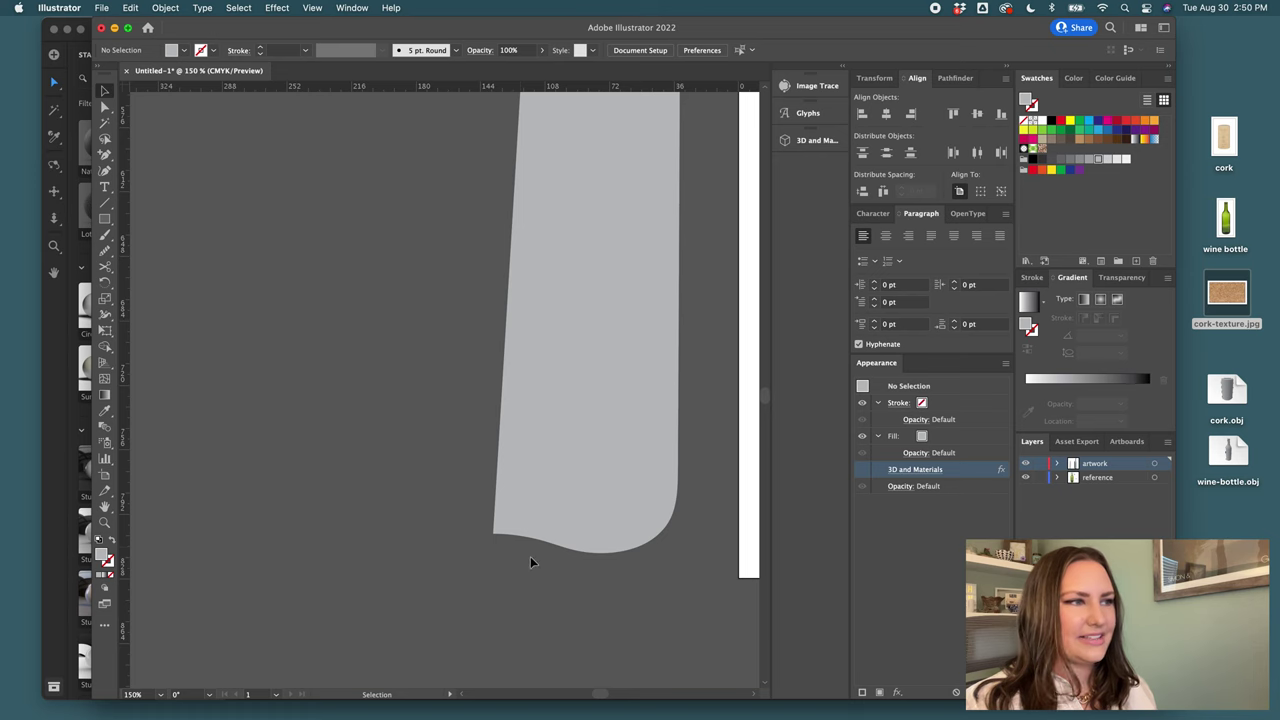
{"action": "scroll", "coordinate": [533, 560], "scroll_direction": "up", "scroll_amount": 3}
{"action": "scroll", "coordinate": [533, 560], "scroll_direction": "down", "scroll_amount": 4, "text": "alt"}
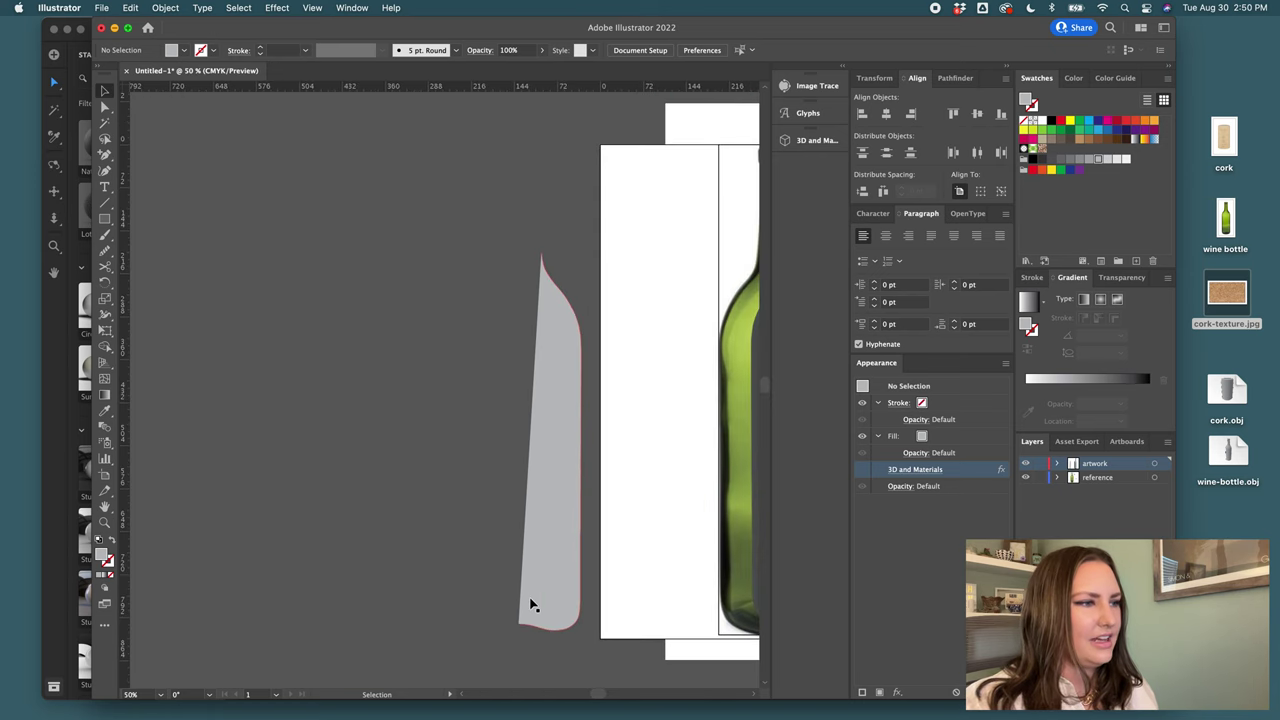
- With the Pen tool, extend the profile from its bottom endpoint and add a short flat top edge
{"action": "key", "text": "p"}
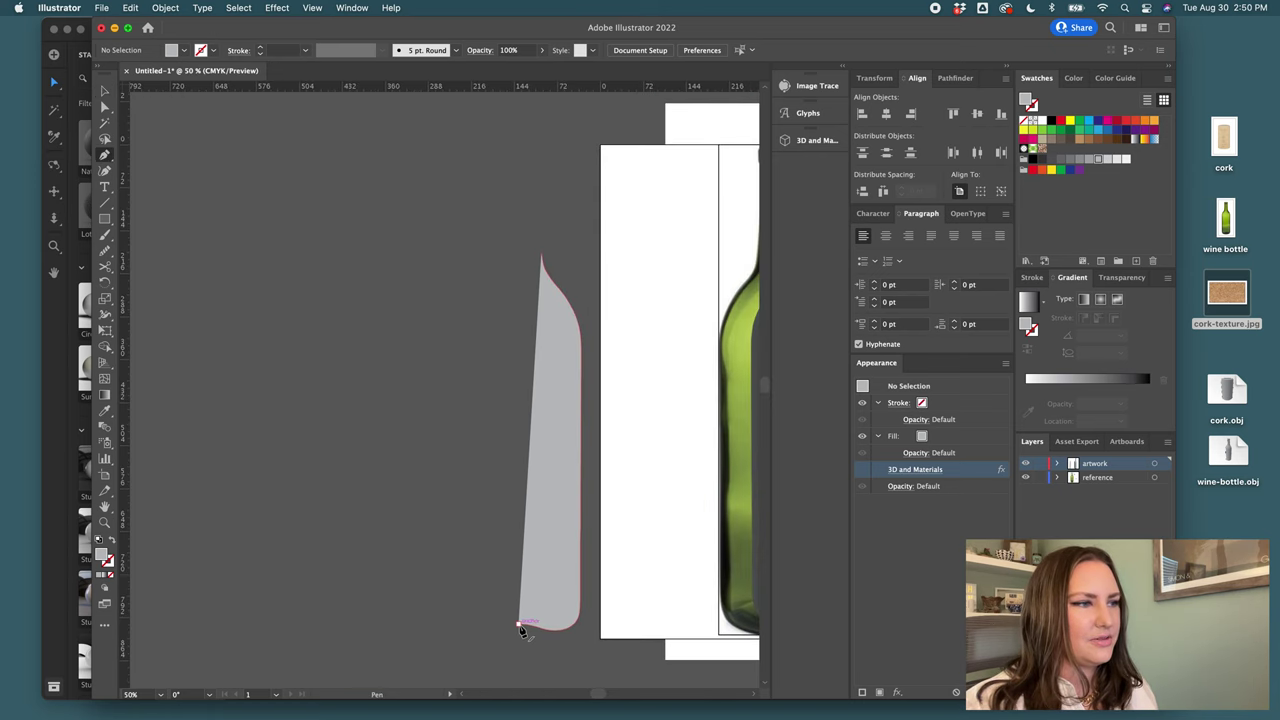
{"action": "left_click", "coordinate": [520, 626]}
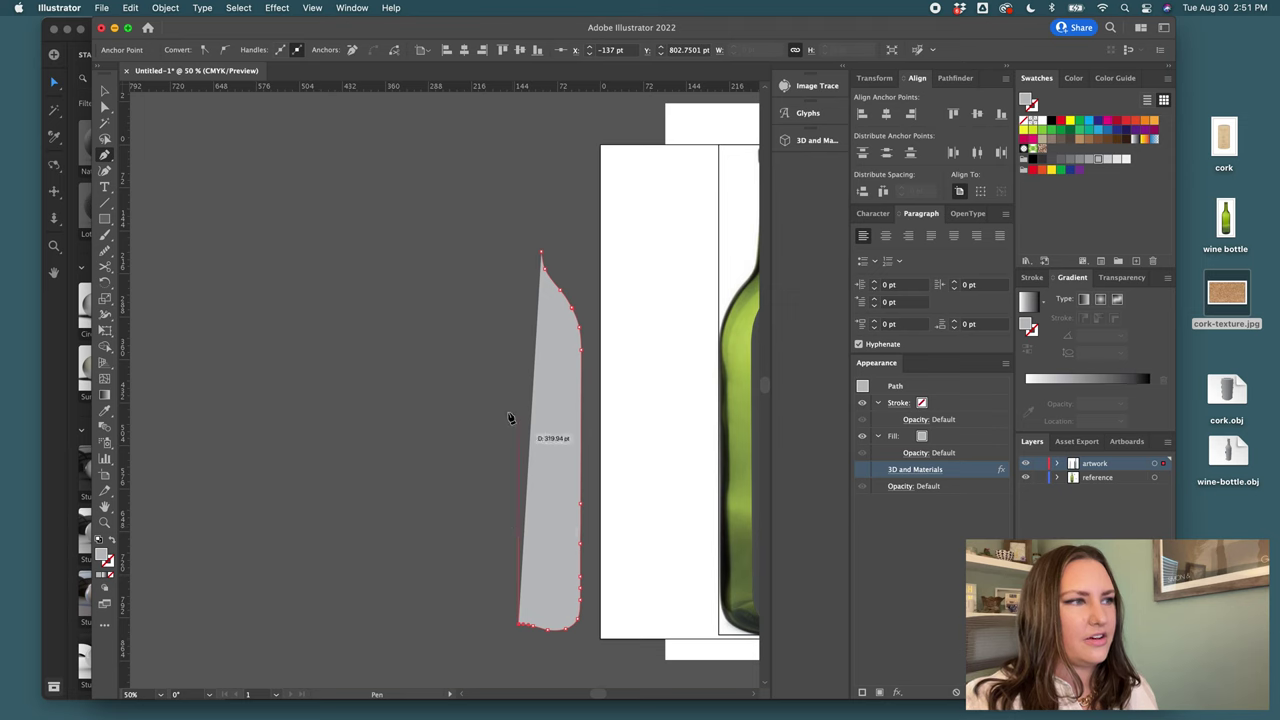
{"action": "left_click", "coordinate": [519, 256]}
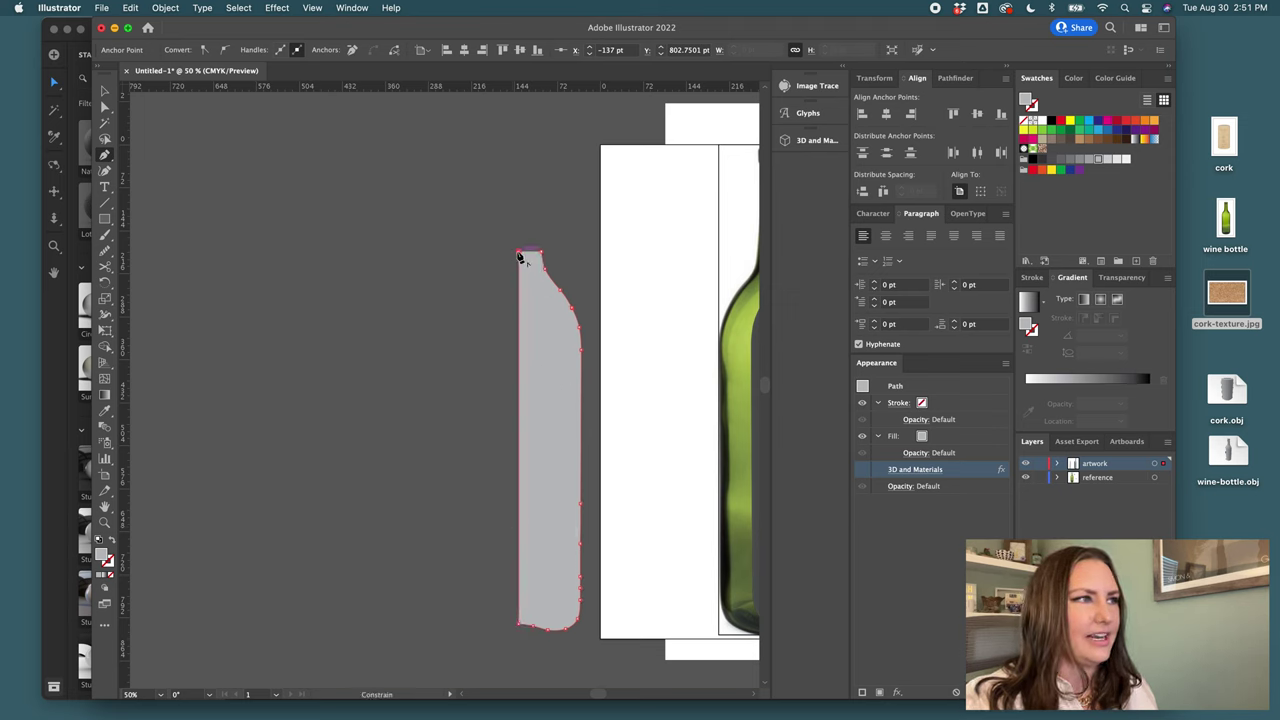
{"action": "left_click", "coordinate": [542, 254]}
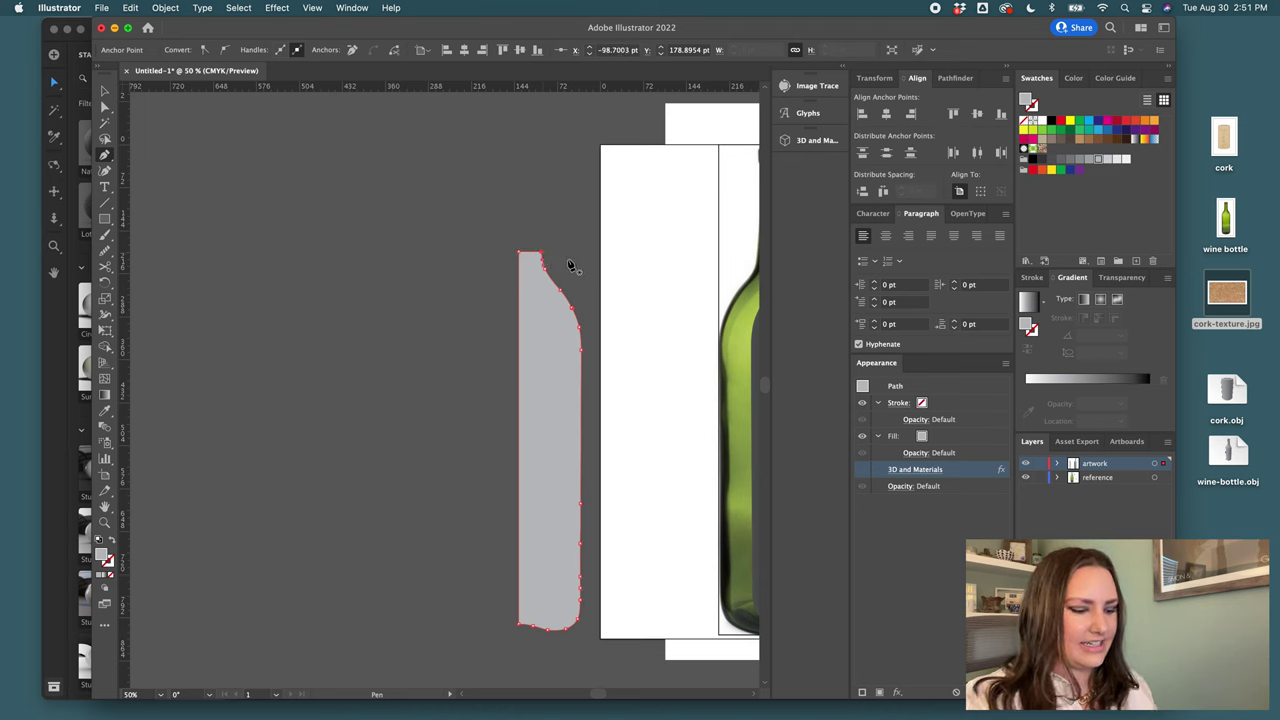
- Move the bottle profile up and left, and re-enable its 3D and Materials effect
{"action": "key", "text": "v"}
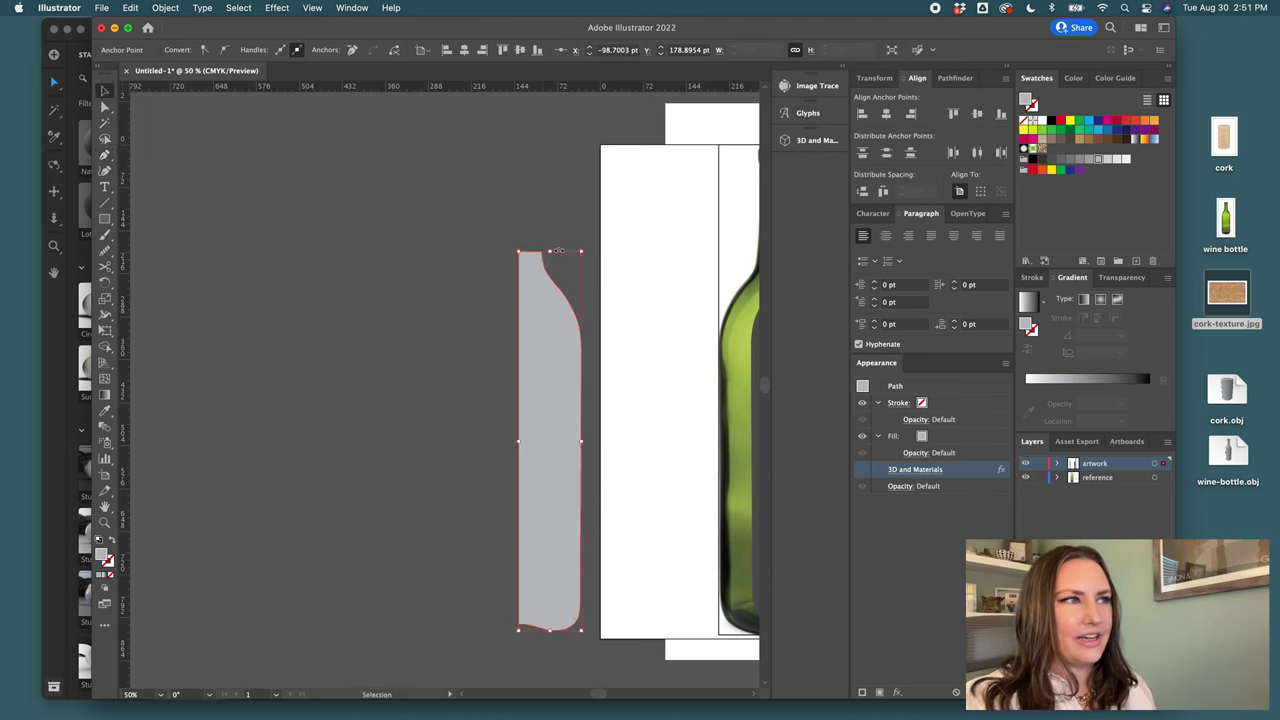
{"action": "left_click", "coordinate": [486, 257]}
{"action": "left_click_drag", "start_coordinate": [545, 366], "coordinate": [519, 333]}
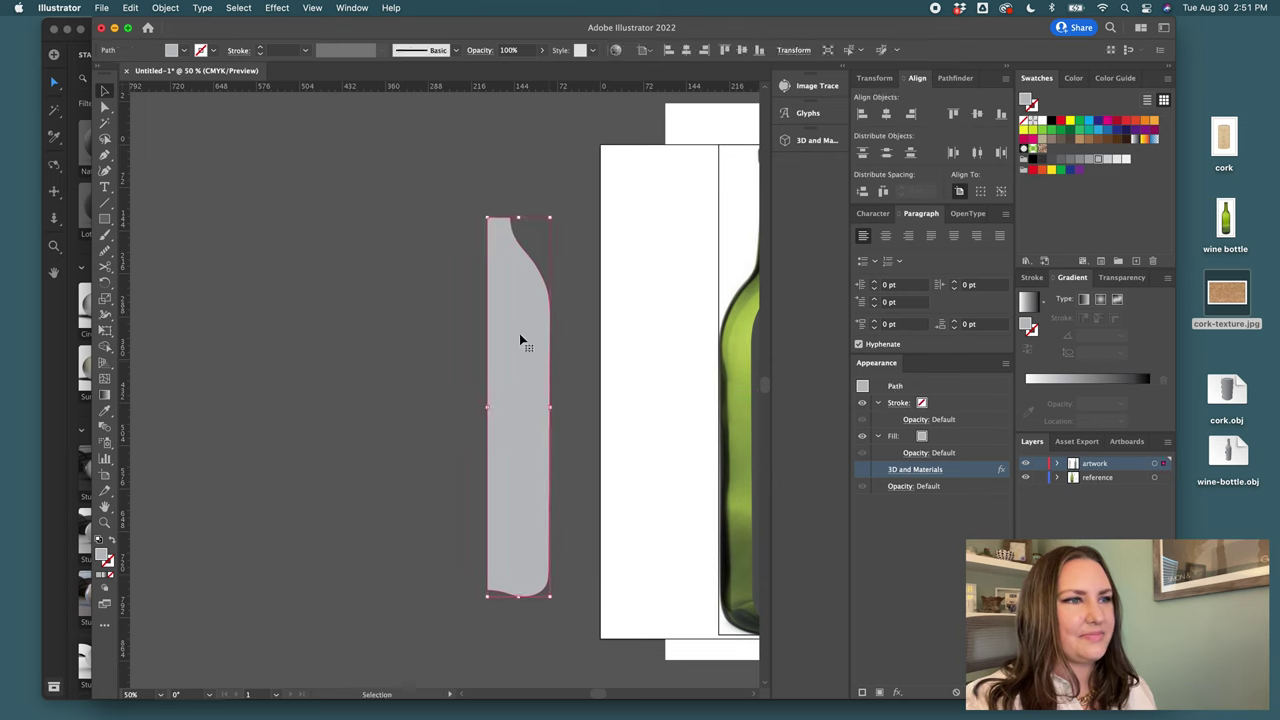
{"action": "left_click", "coordinate": [863, 470]}
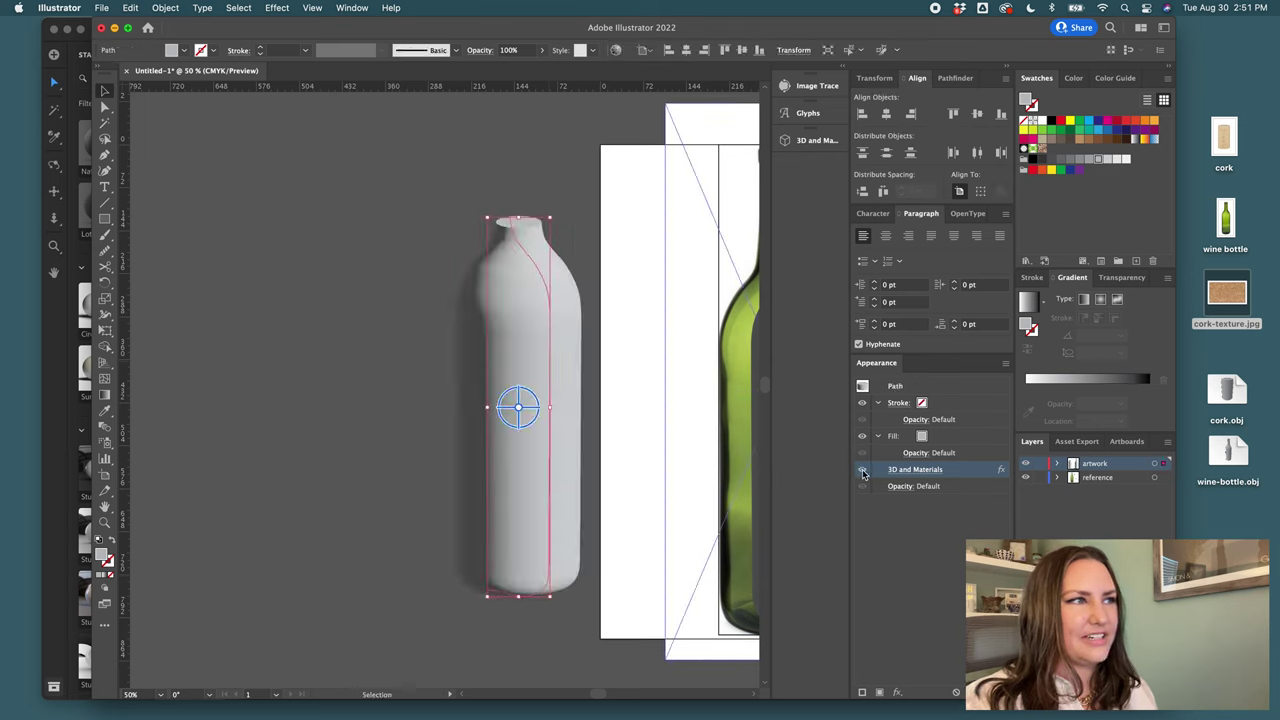
{"action": "left_click", "coordinate": [420, 418]}
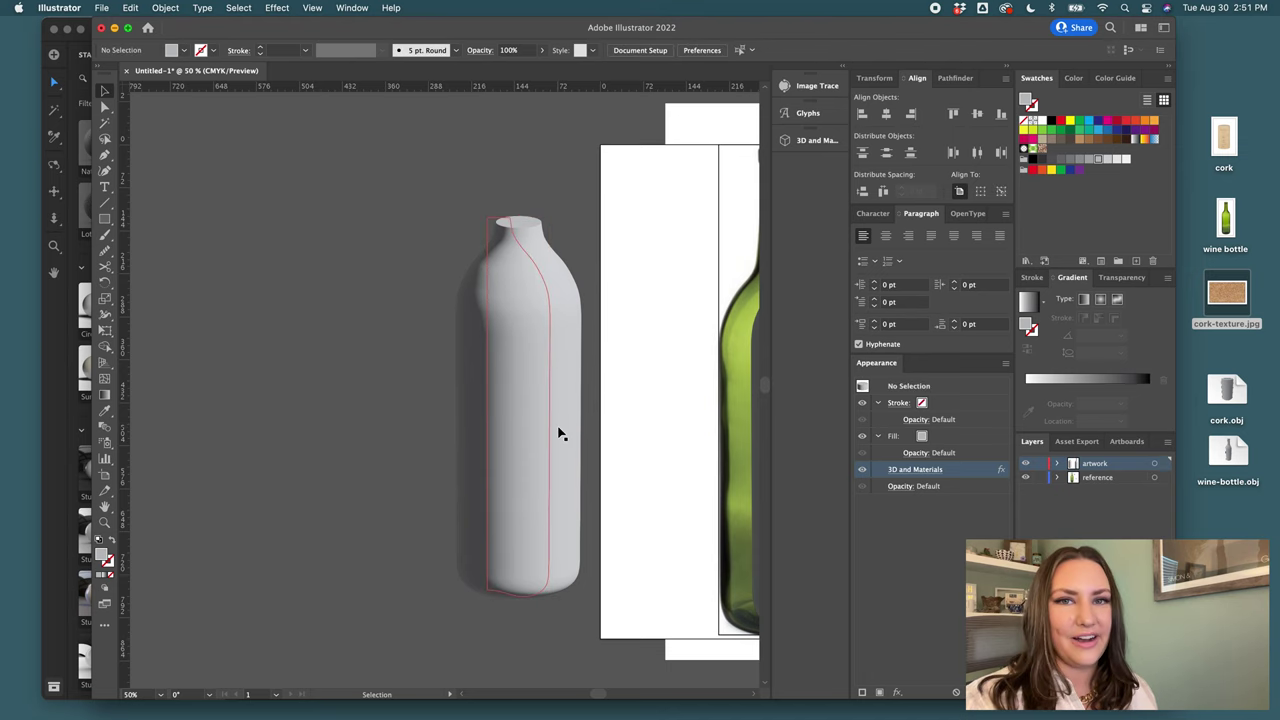
- Curve two segments of the profile's top edge with the Anchor Point tool to form a raised lip
{"action": "key", "text": "plus"}
{"action": "scroll", "coordinate": [545, 420], "scroll_direction": "up", "scroll_amount": 5, "text": "alt"}
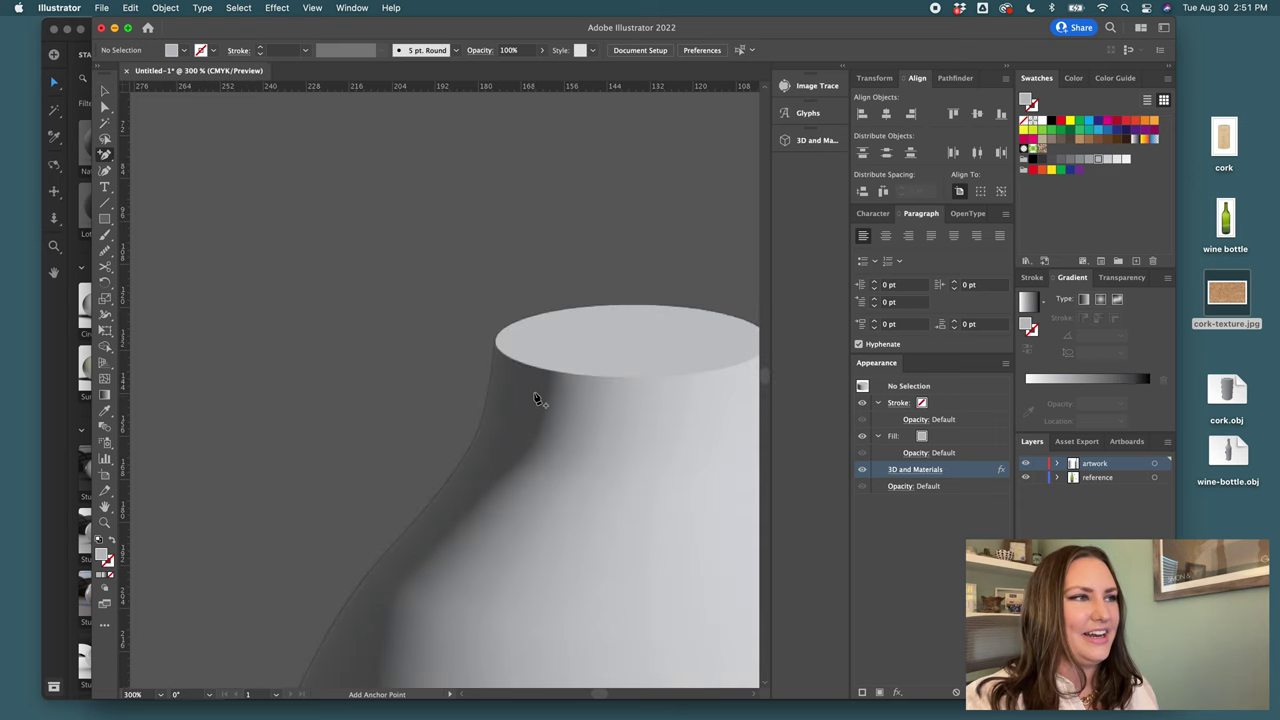
{"action": "scroll", "coordinate": [551, 374], "scroll_direction": "right", "scroll_amount": 3}
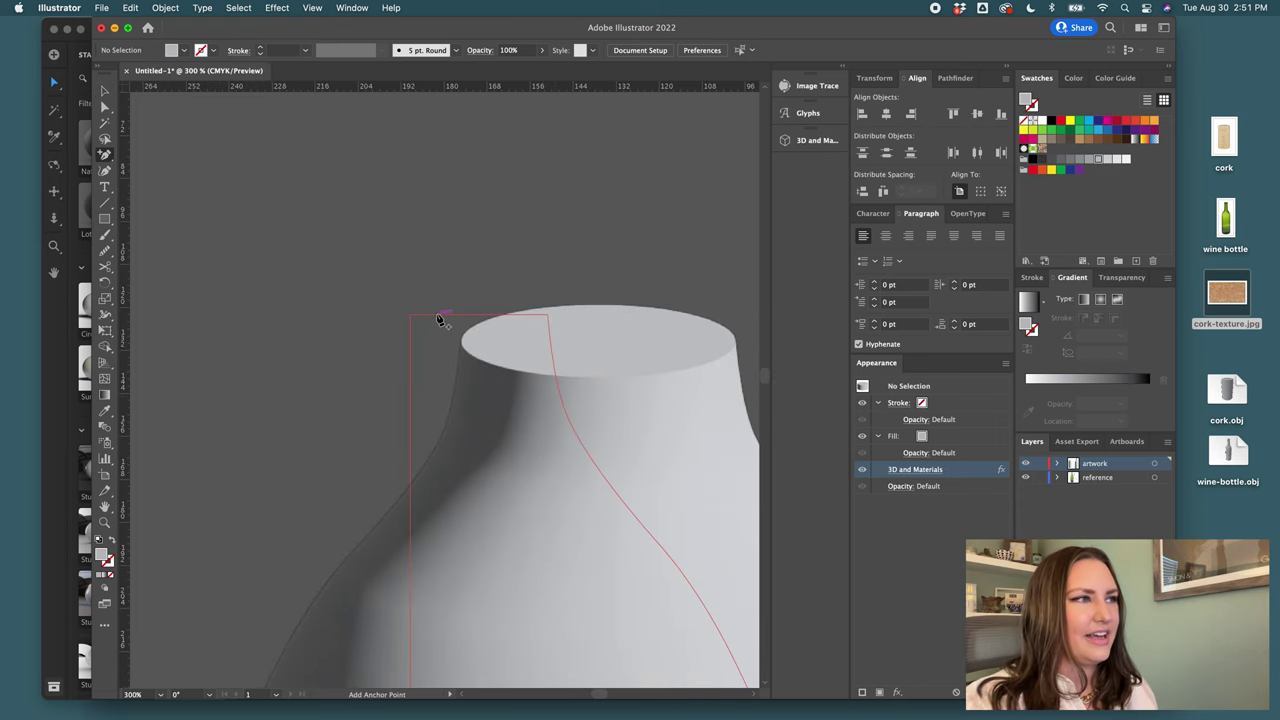
{"action": "left_click", "coordinate": [439, 316]}
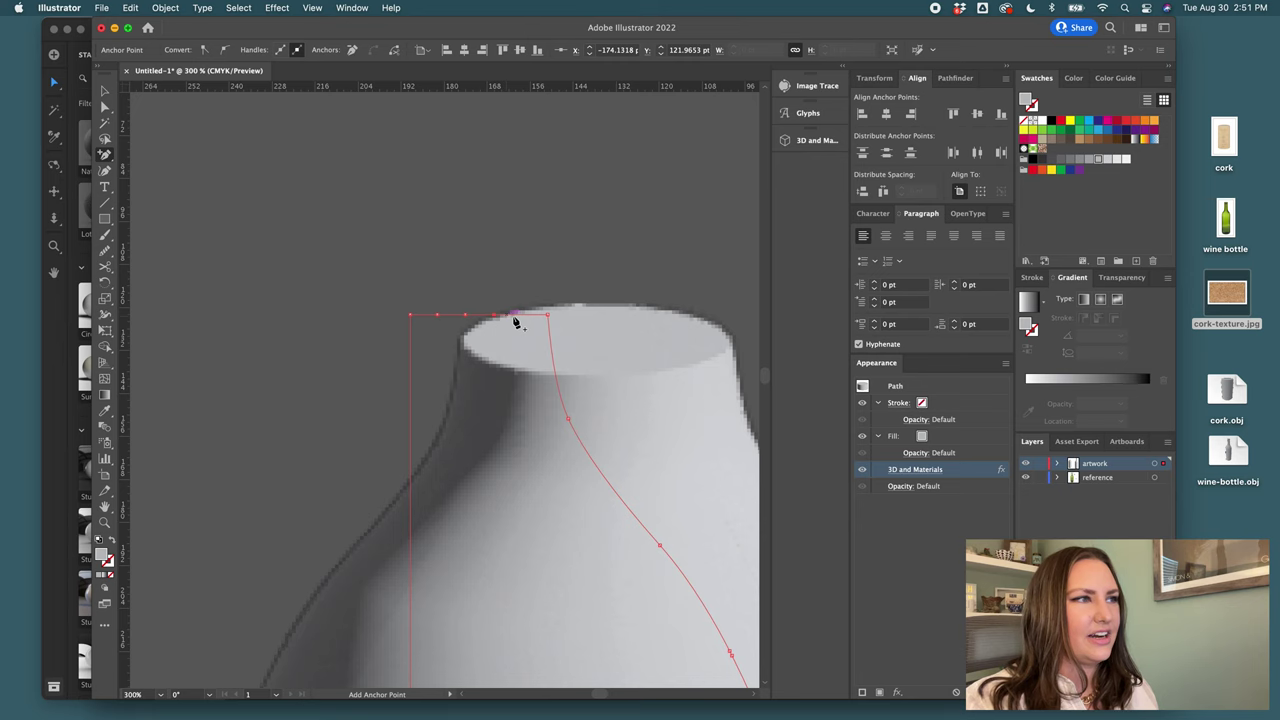
{"action": "scroll", "coordinate": [457, 322], "scroll_direction": "up", "scroll_amount": 2, "text": "alt"}
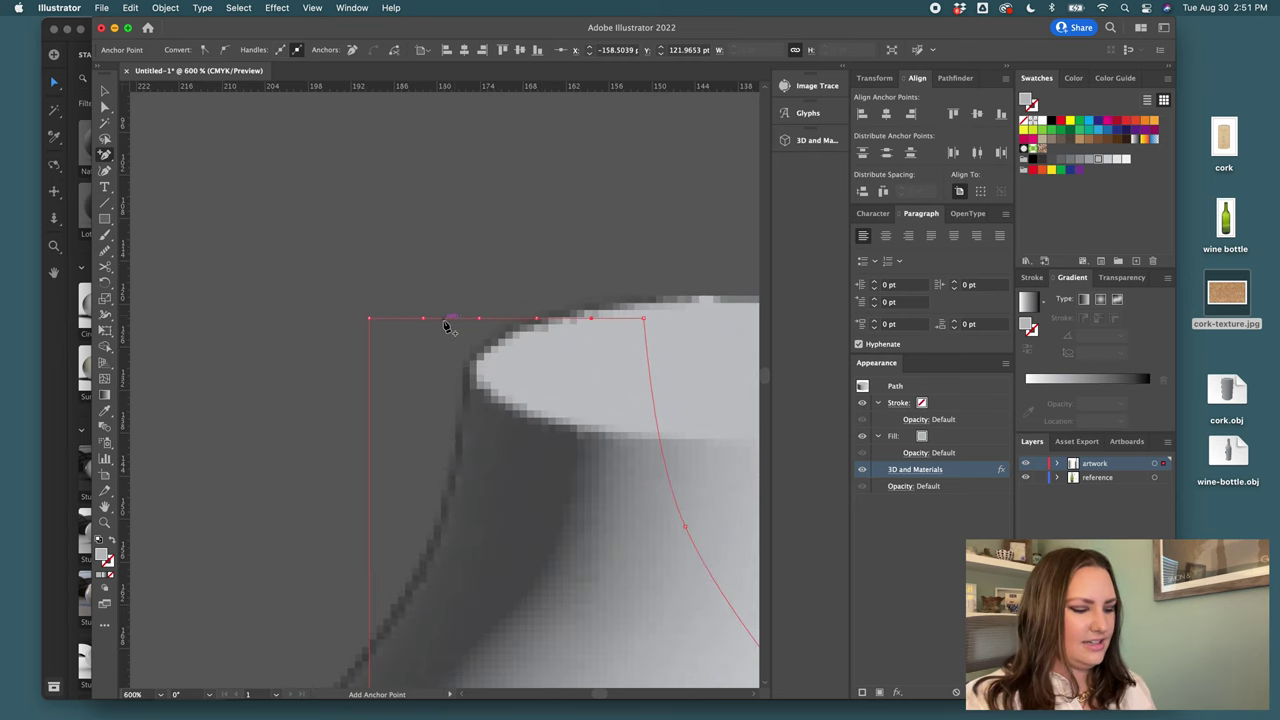
{"action": "left_click_drag", "start_coordinate": [104, 155], "coordinate": [148, 208]}
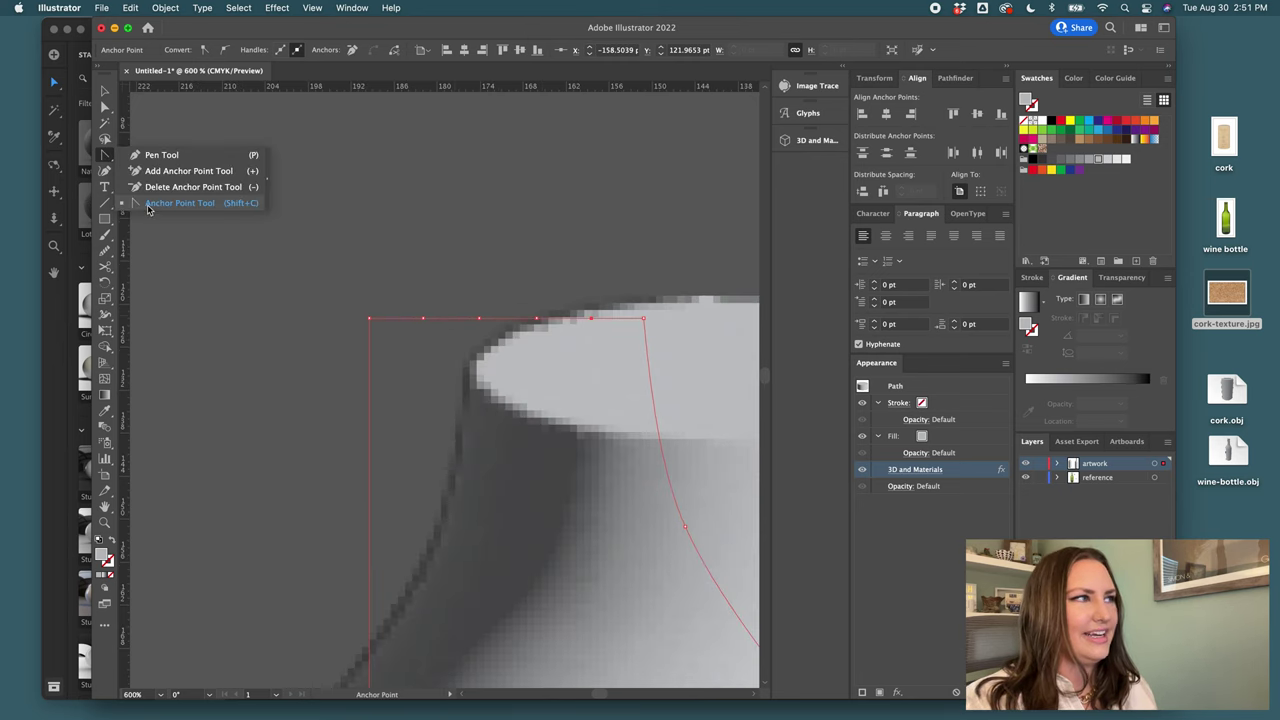
{"action": "left_click", "coordinate": [148, 205]}
{"action": "left_click_drag", "start_coordinate": [426, 320], "coordinate": [458, 333]}
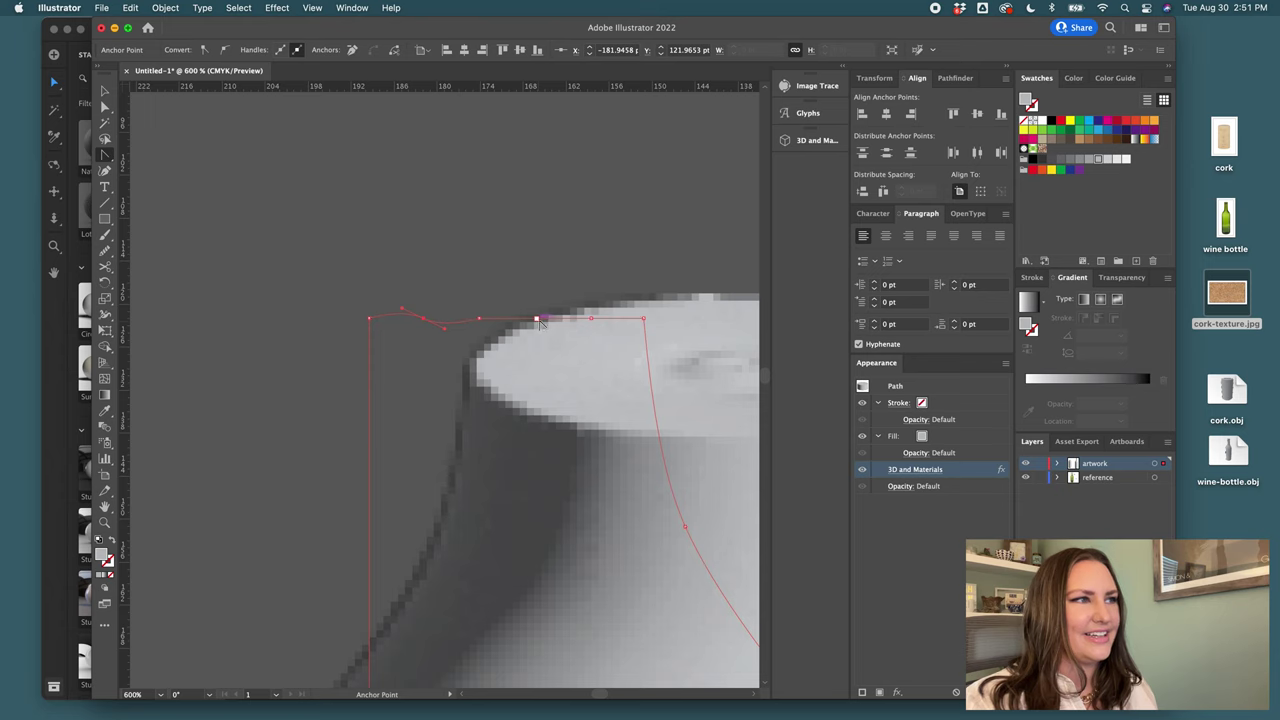
{"action": "left_click_drag", "start_coordinate": [538, 319], "coordinate": [614, 334]}
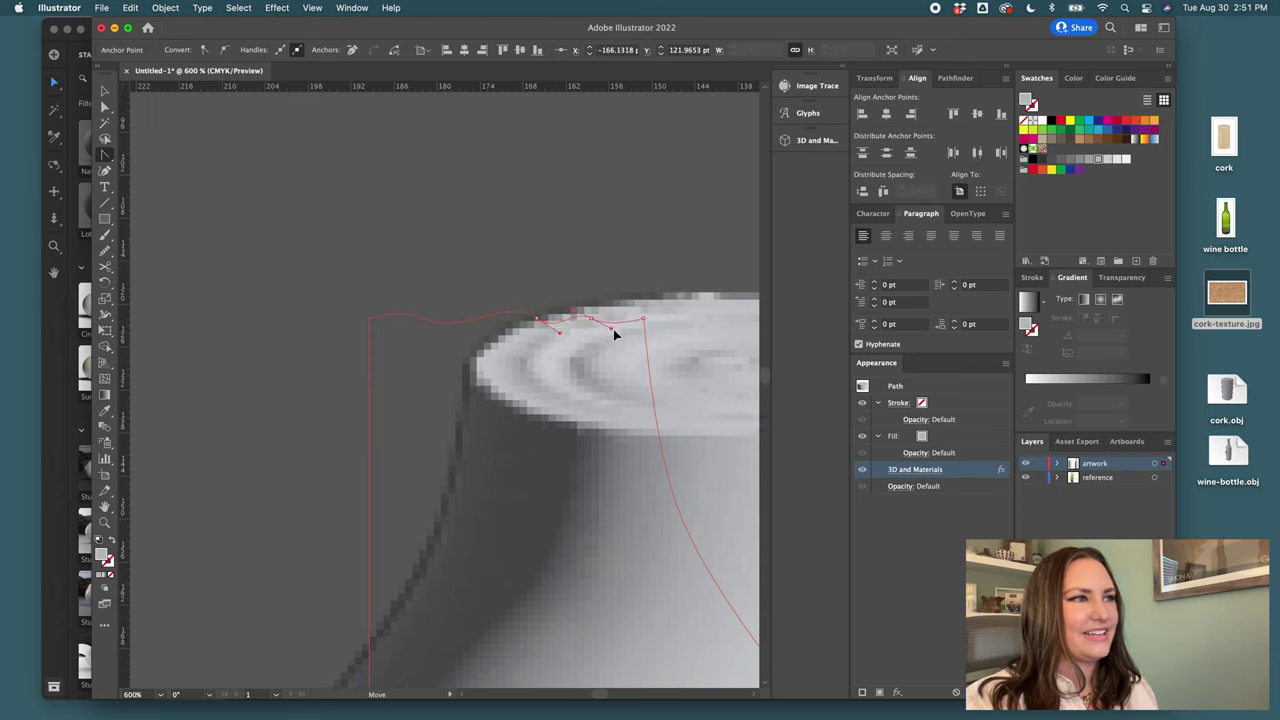
{"action": "key", "text": "v"}
{"action": "left_click", "coordinate": [540, 220]}
{"action": "scroll", "coordinate": [534, 256], "scroll_direction": "down", "scroll_amount": 10, "text": "alt"}
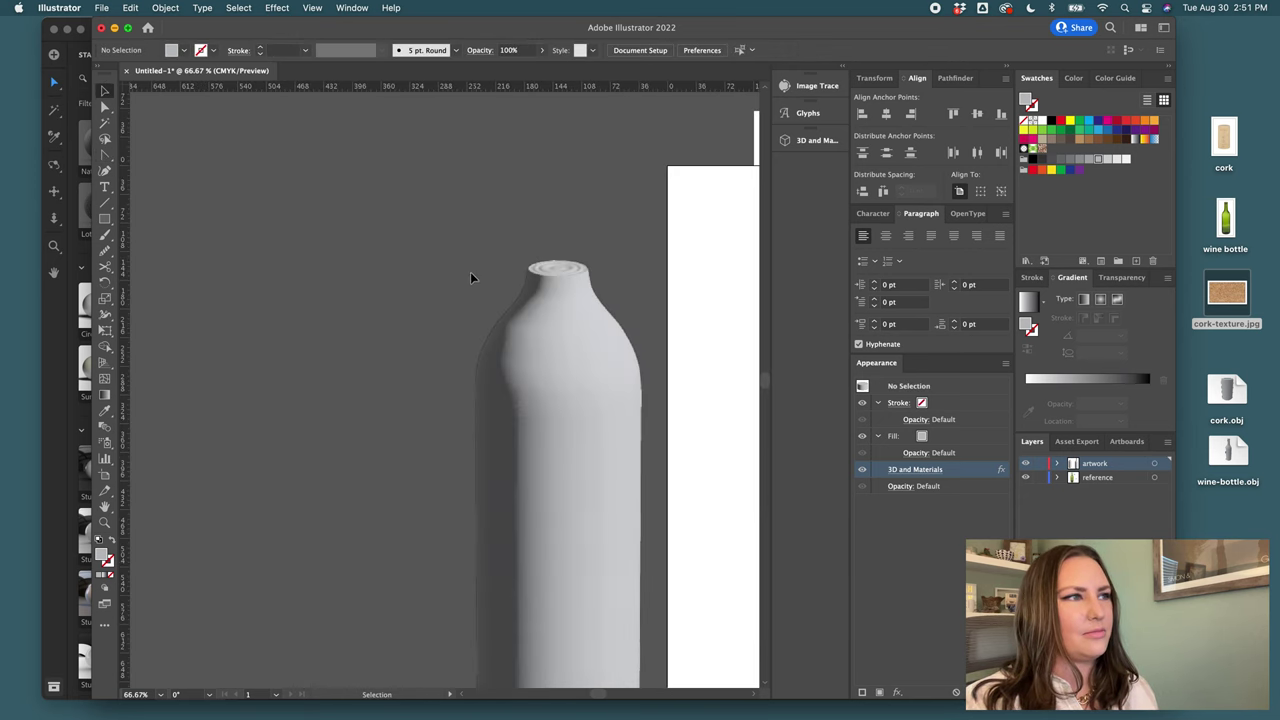
- Export the selected bottle-shaped profile via Export Selection as OBJ asset 'liquid'
{"action": "scroll", "coordinate": [419, 263], "scroll_direction": "down", "scroll_amount": 2, "text": "alt"}
{"action": "left_click", "coordinate": [551, 334]}
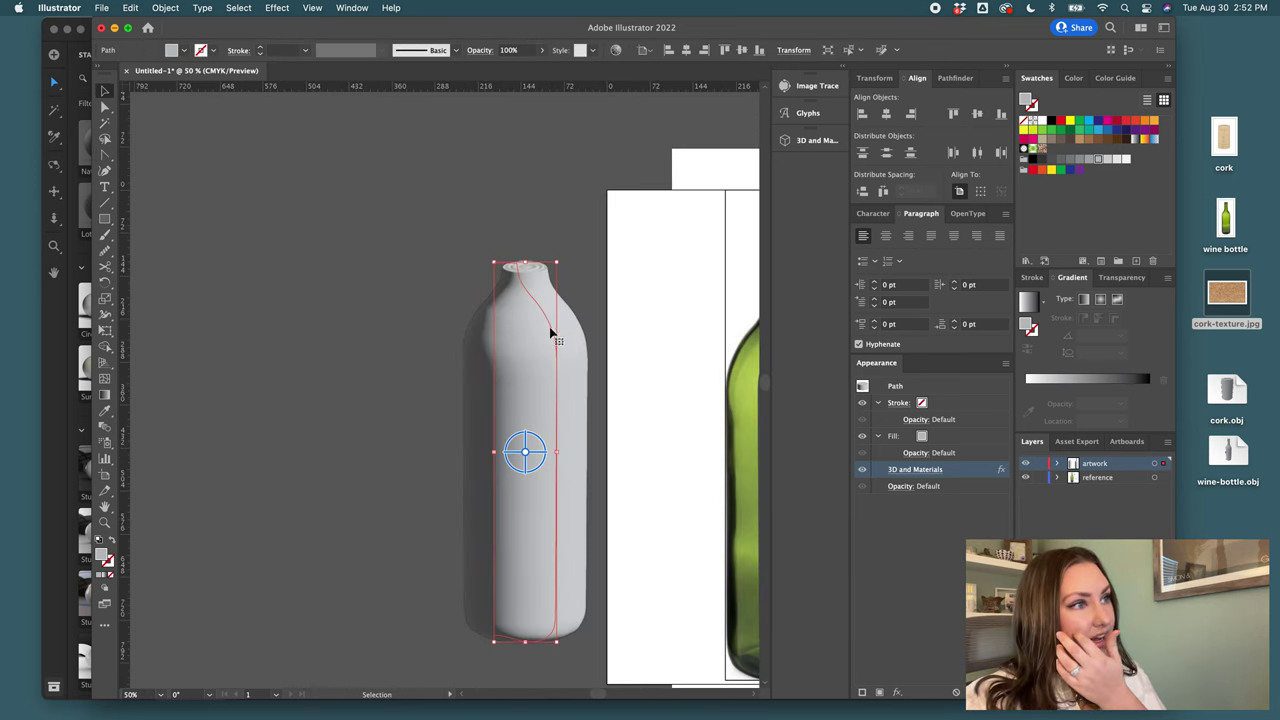
{"action": "left_click", "coordinate": [102, 7]}
{"action": "left_click", "coordinate": [176, 292]}
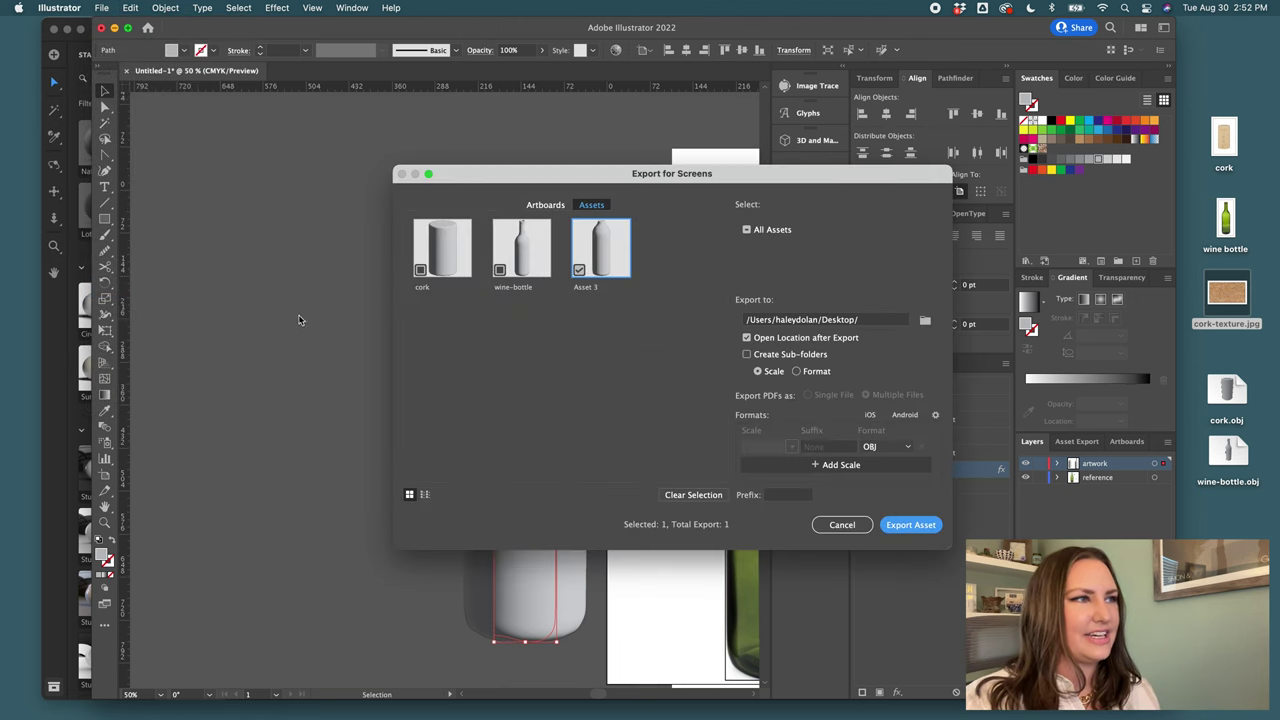
{"action": "key", "text": "BackSpace"}
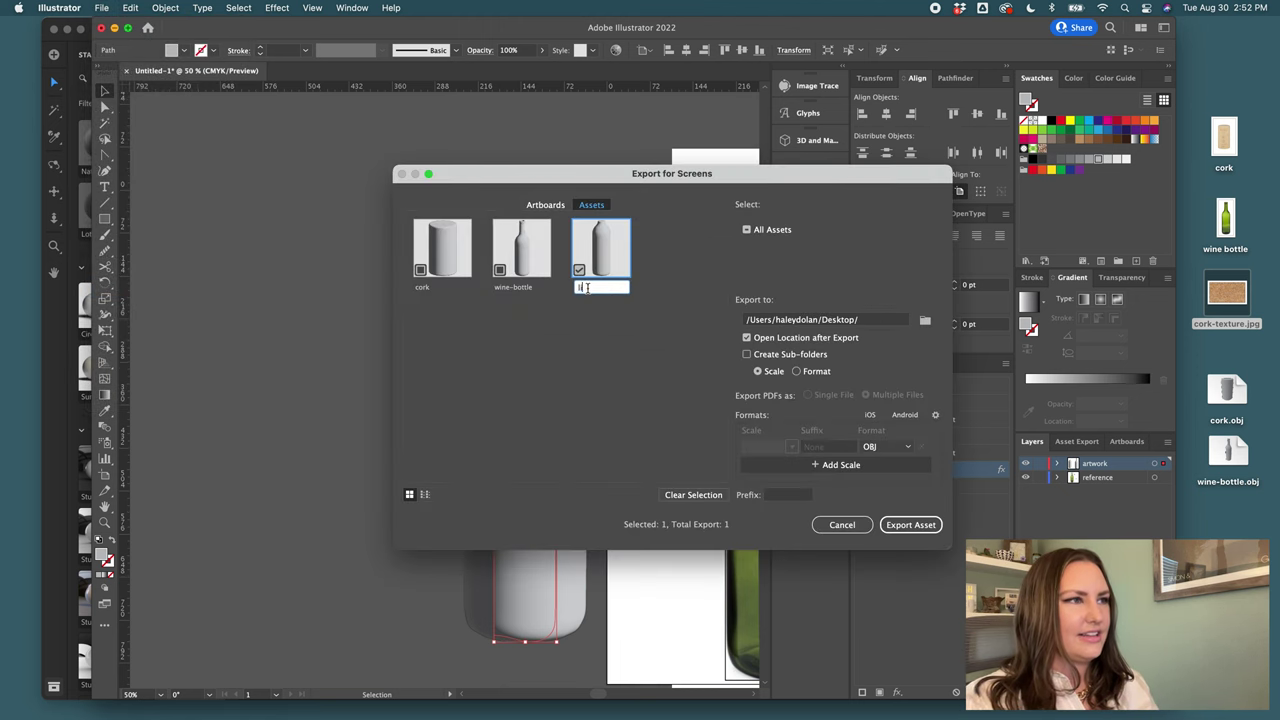
{"action": "type", "text": "liquid"}
{"action": "key", "text": "Return"}
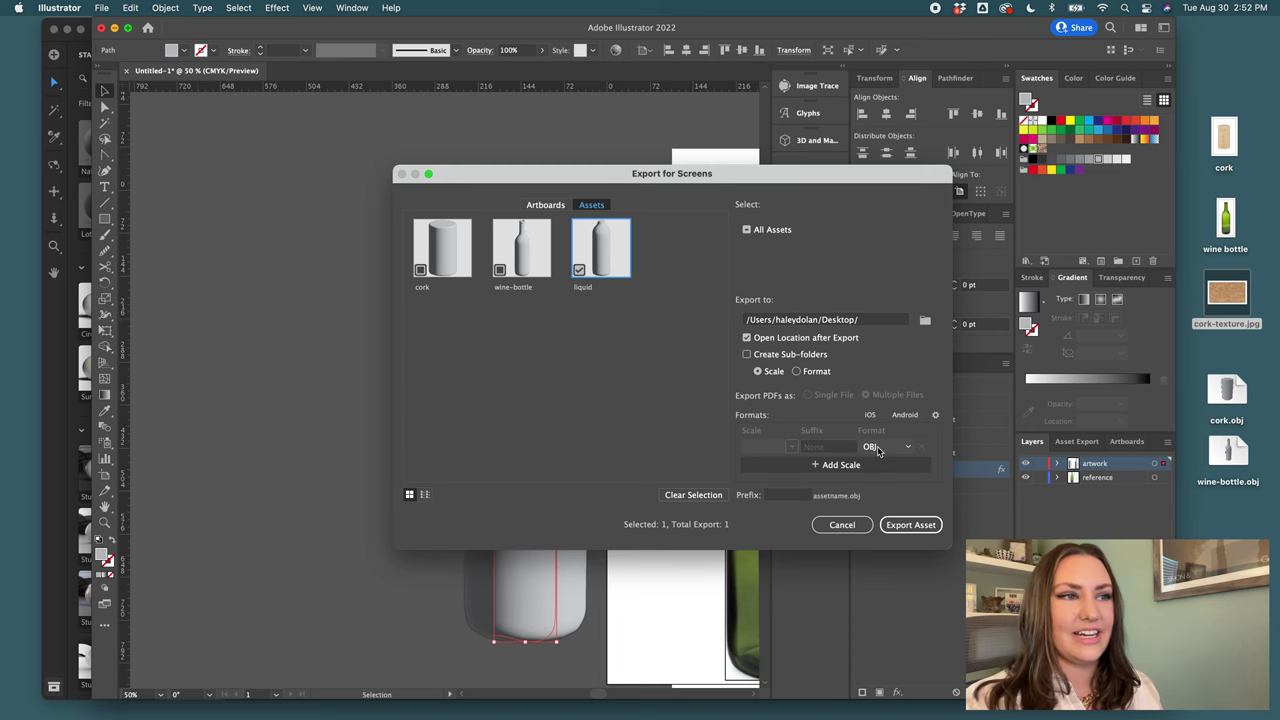
{"action": "left_click", "coordinate": [903, 524]}
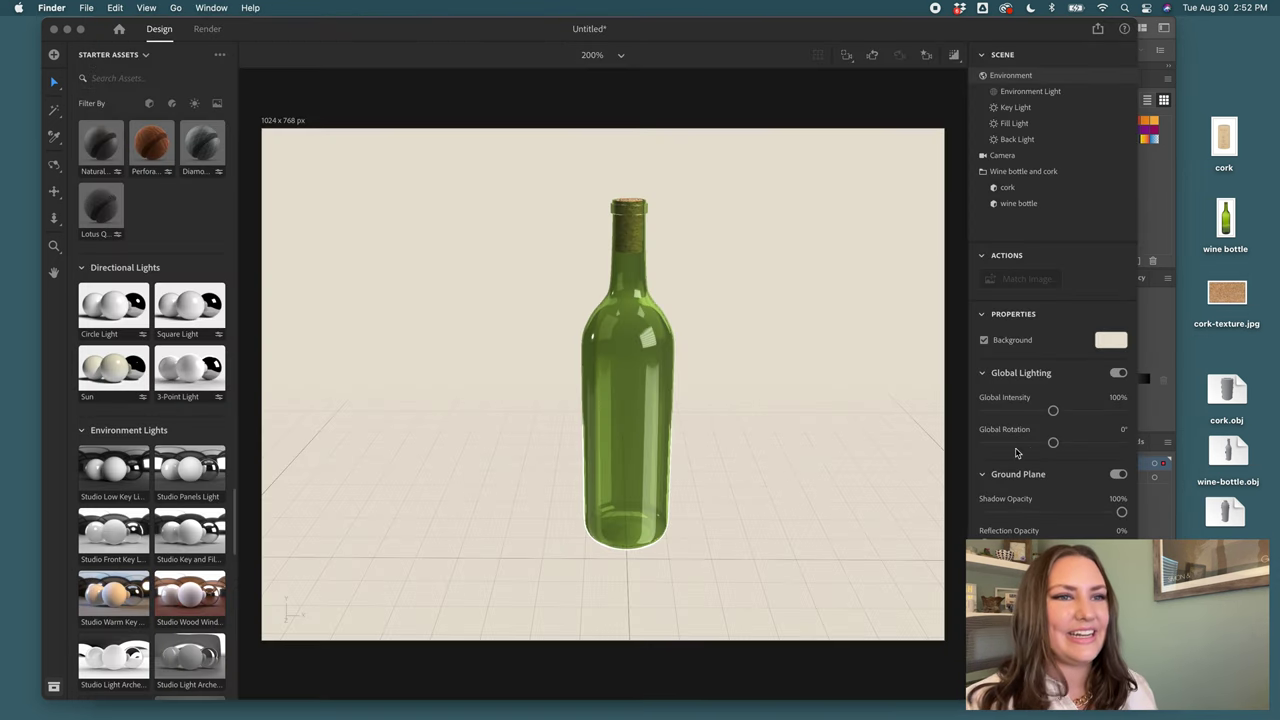
- Import liquid.obj into the Dimension scene and apply the Beer material from Starter Assets
{"action": "left_click_drag", "start_coordinate": [1222, 512], "coordinate": [736, 547]}
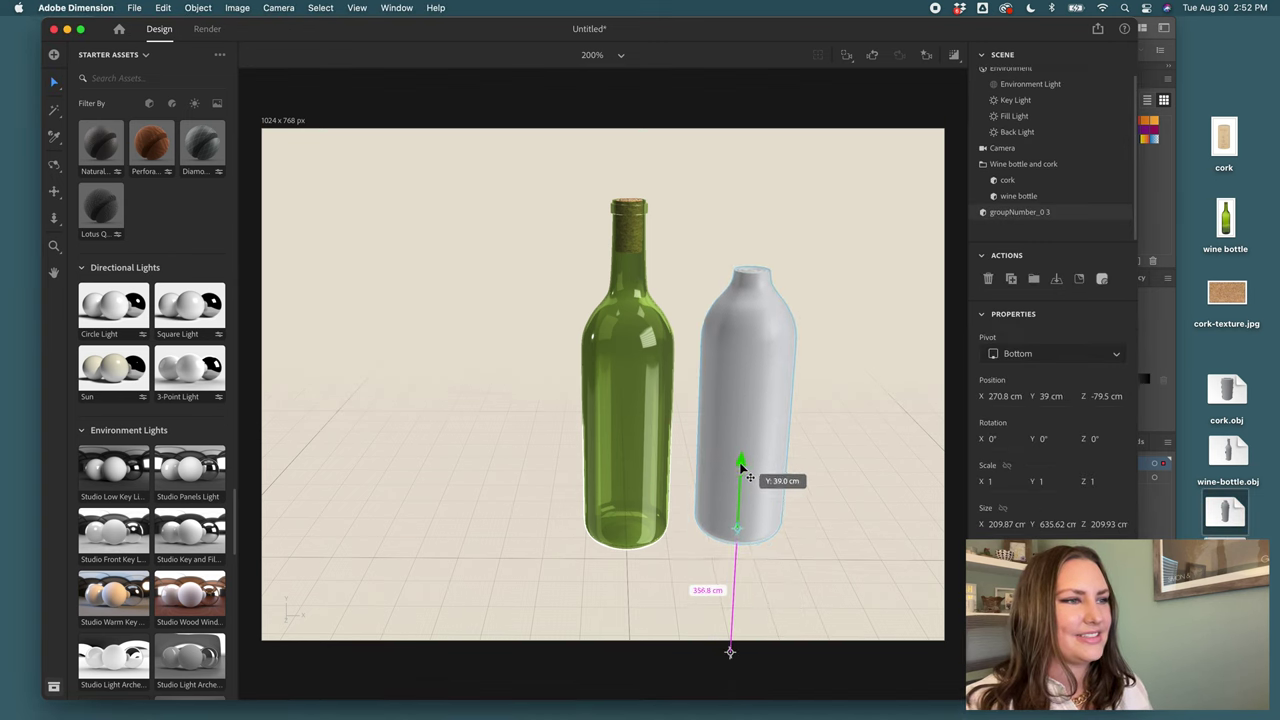
{"action": "scroll", "coordinate": [154, 390], "scroll_direction": "down", "scroll_amount": 15}
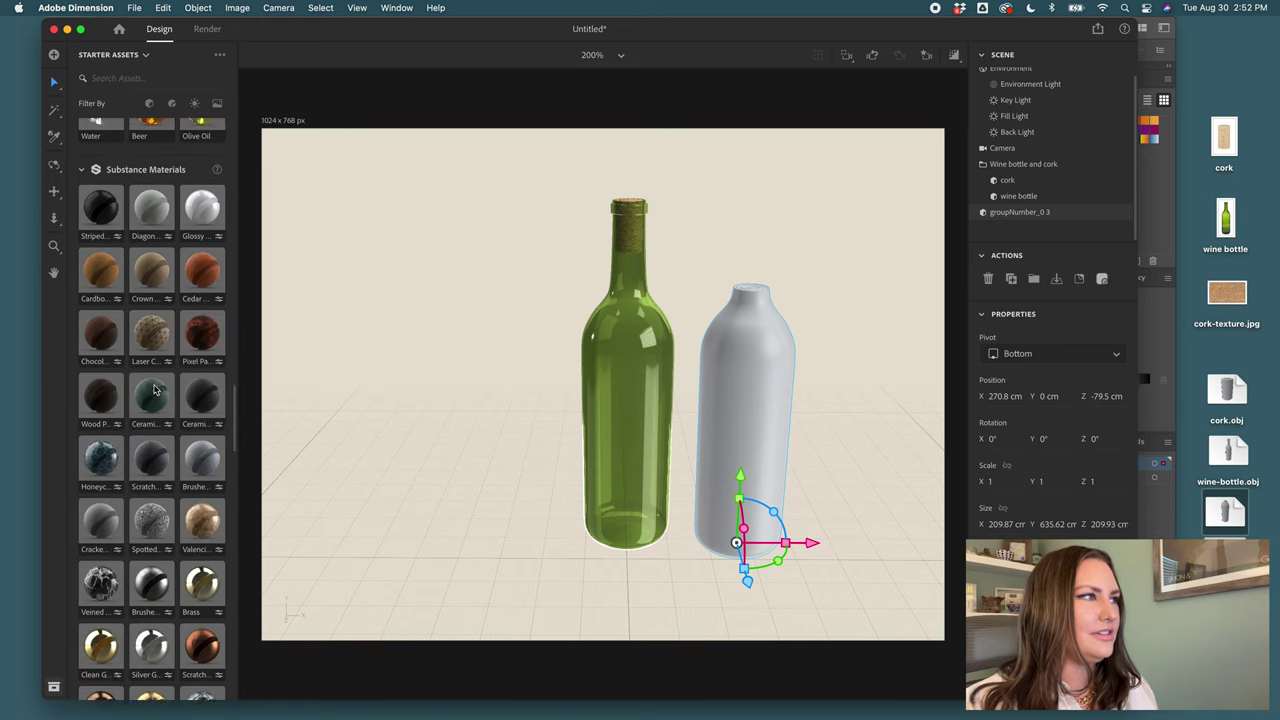
{"action": "scroll", "coordinate": [154, 390], "scroll_direction": "up", "scroll_amount": 2}
{"action": "scroll", "coordinate": [180, 500], "scroll_direction": "down", "scroll_amount": 2}
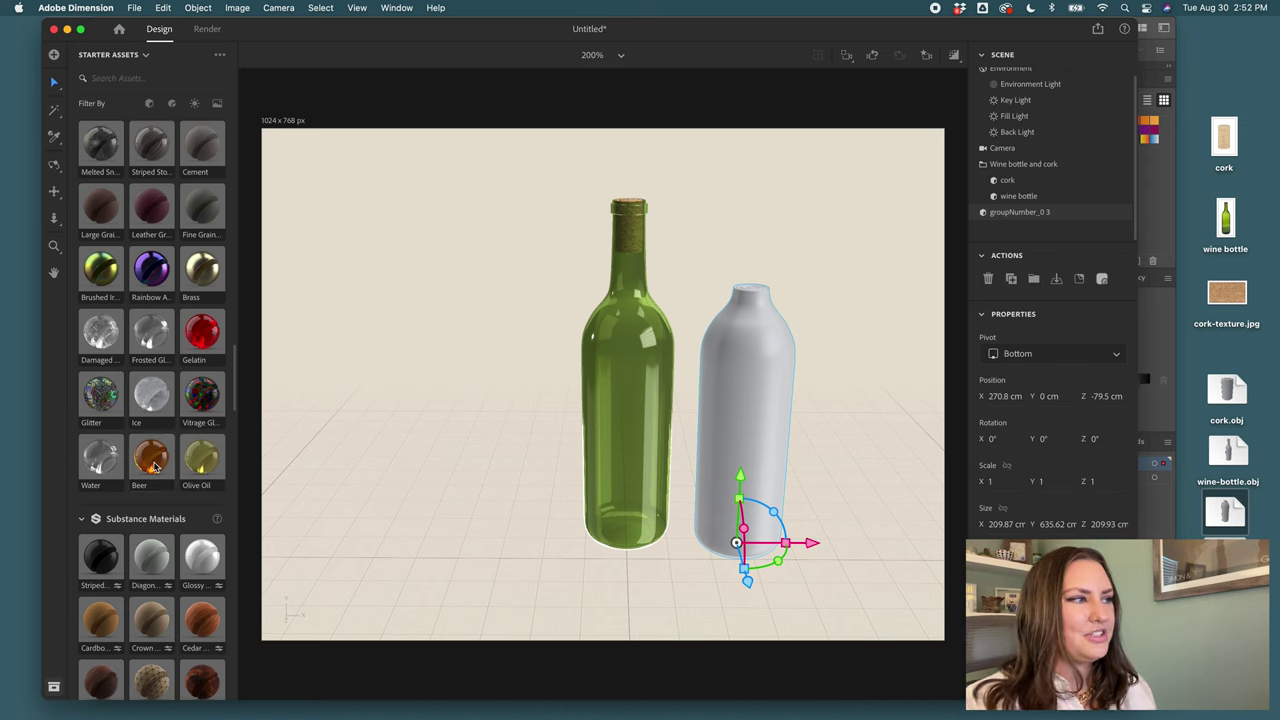
{"action": "left_click_drag", "start_coordinate": [152, 462], "coordinate": [748, 435]}
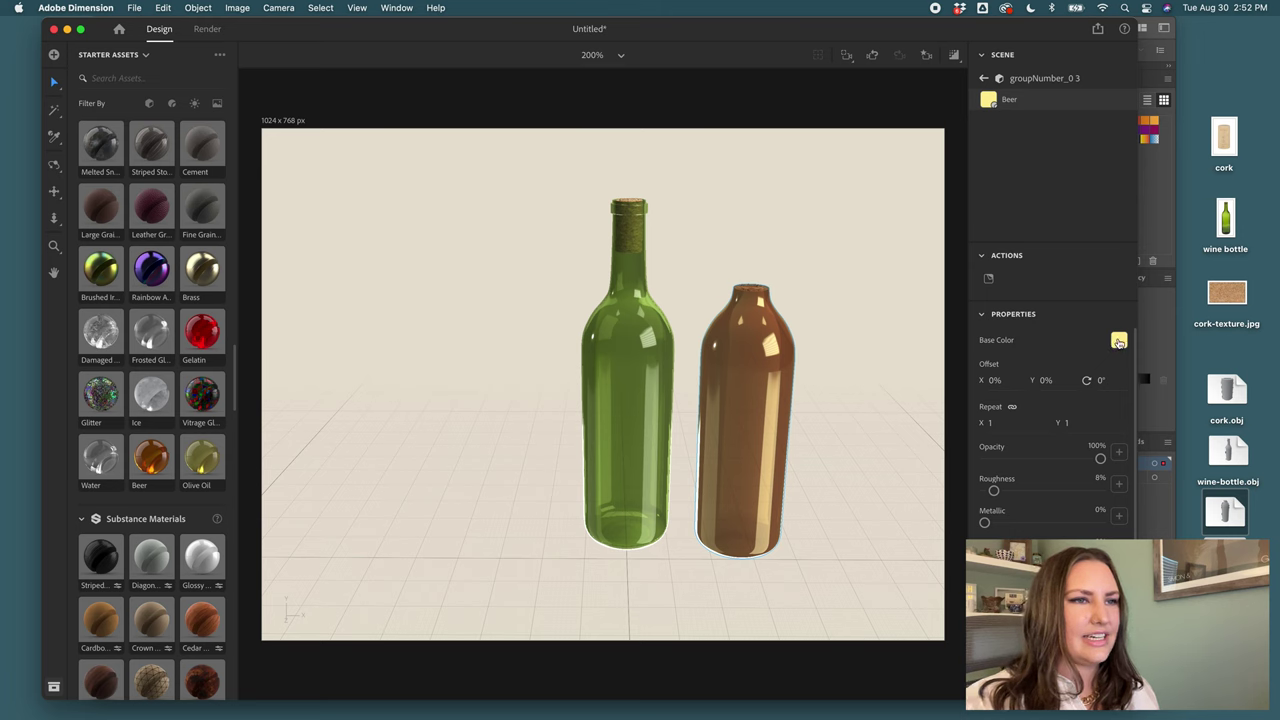
- Set the liquid's base colour to deep red A32C2C and its roughness to 18%
{"action": "left_click", "coordinate": [1118, 342]}
{"action": "left_click", "coordinate": [1082, 410]}
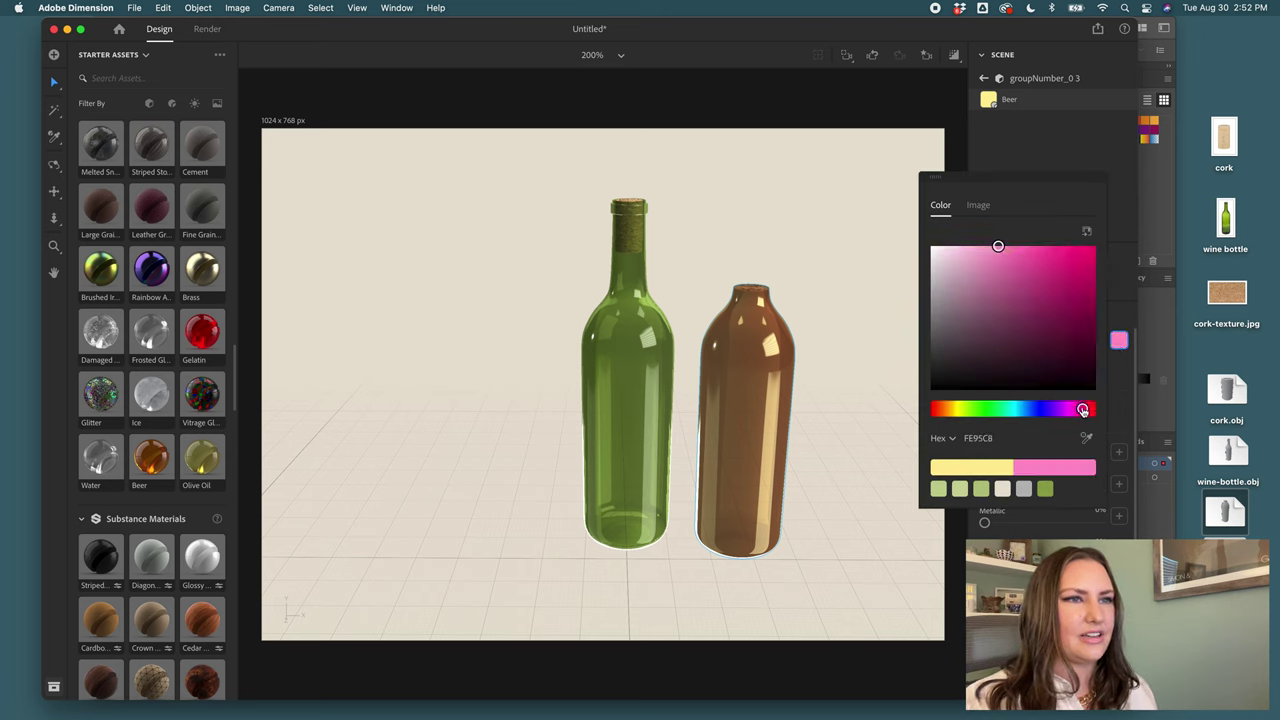
{"action": "key", "text": "Escape"}
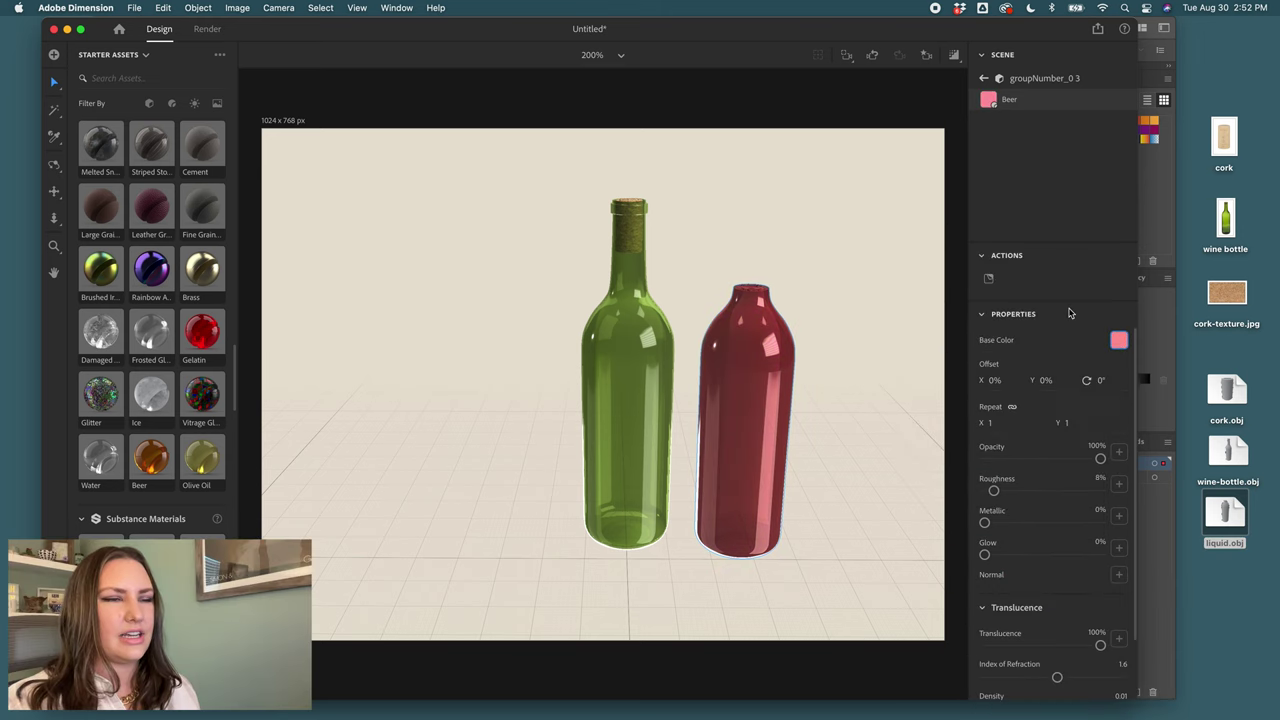
{"action": "left_click", "coordinate": [1118, 340]}
{"action": "left_click_drag", "start_coordinate": [1066, 295], "coordinate": [1047, 318]}
{"action": "left_click", "coordinate": [1045, 561]}
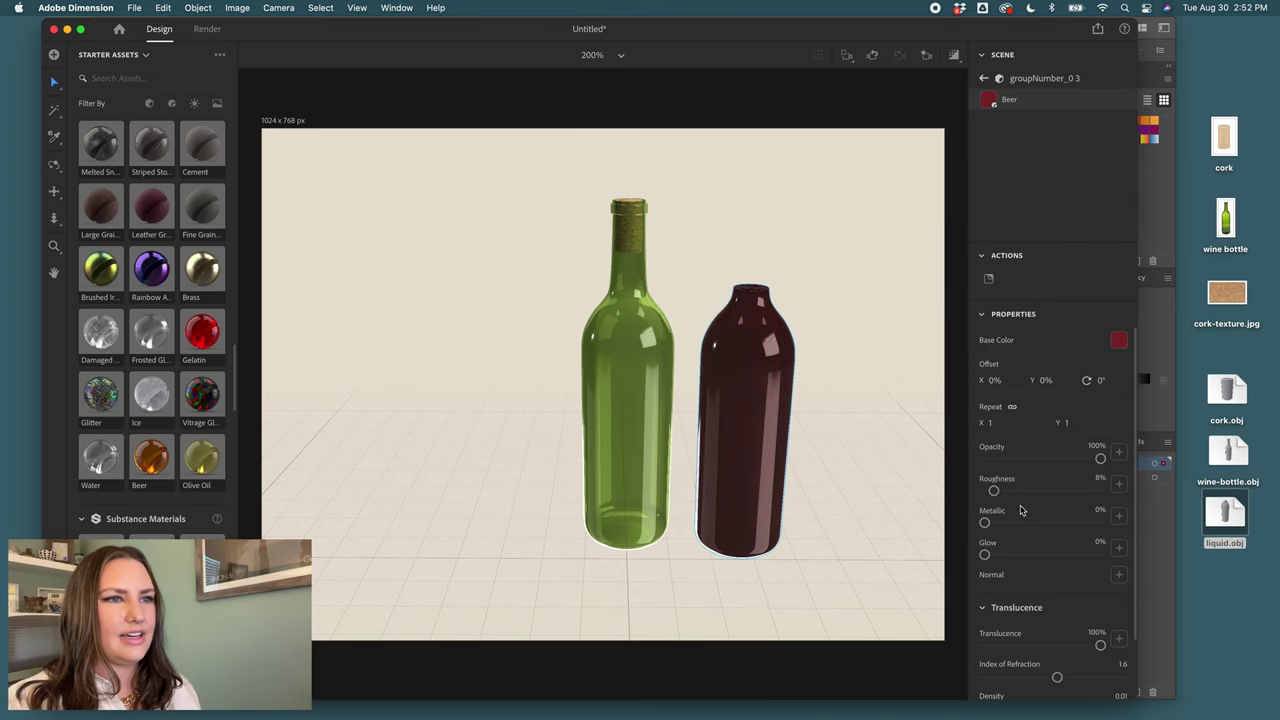
{"action": "left_click", "coordinate": [1008, 495]}
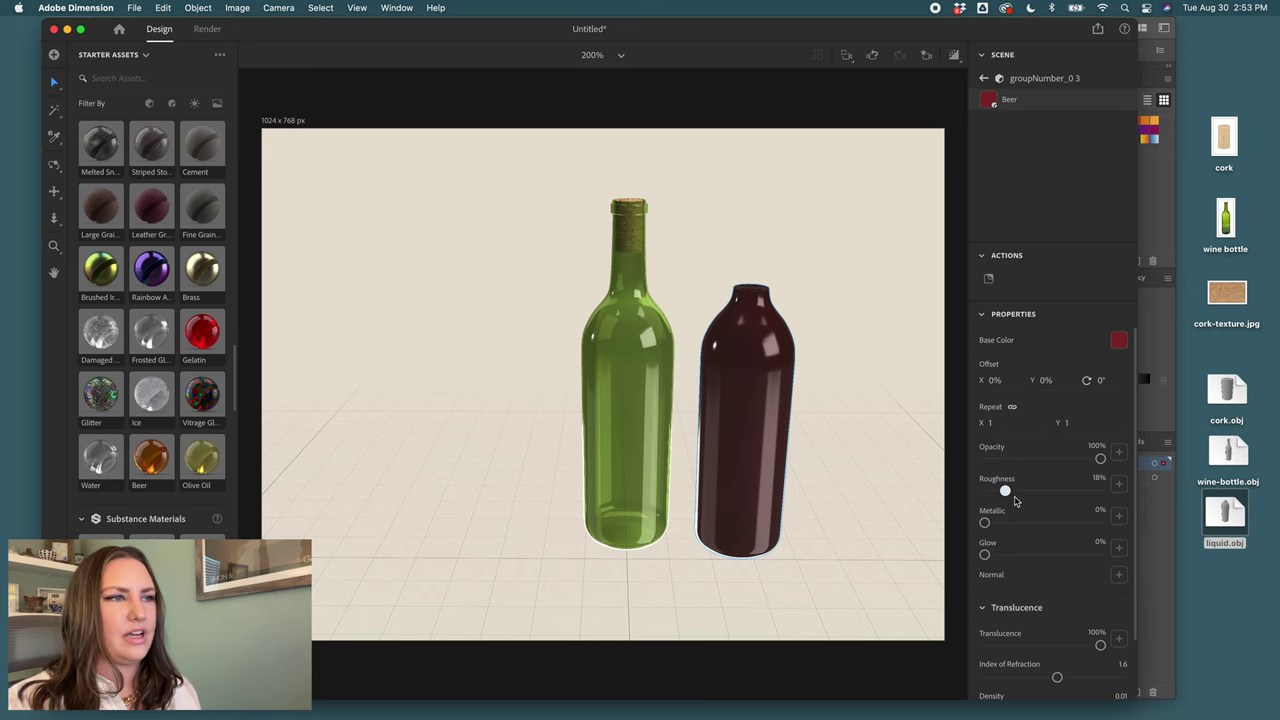
{"action": "key", "text": "Escape"}
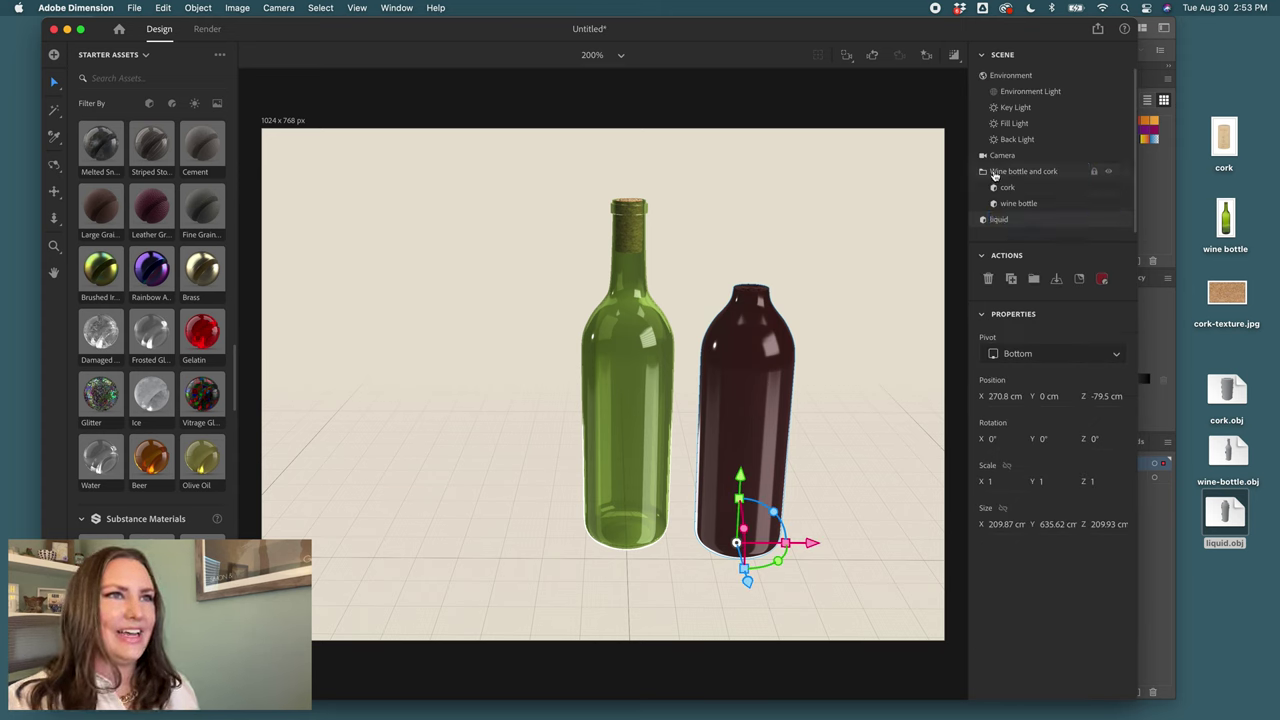
- Select the liquid with the Wine bottle and cork group and center-align them in width and depth
{"action": "left_click", "coordinate": [1003, 173]}
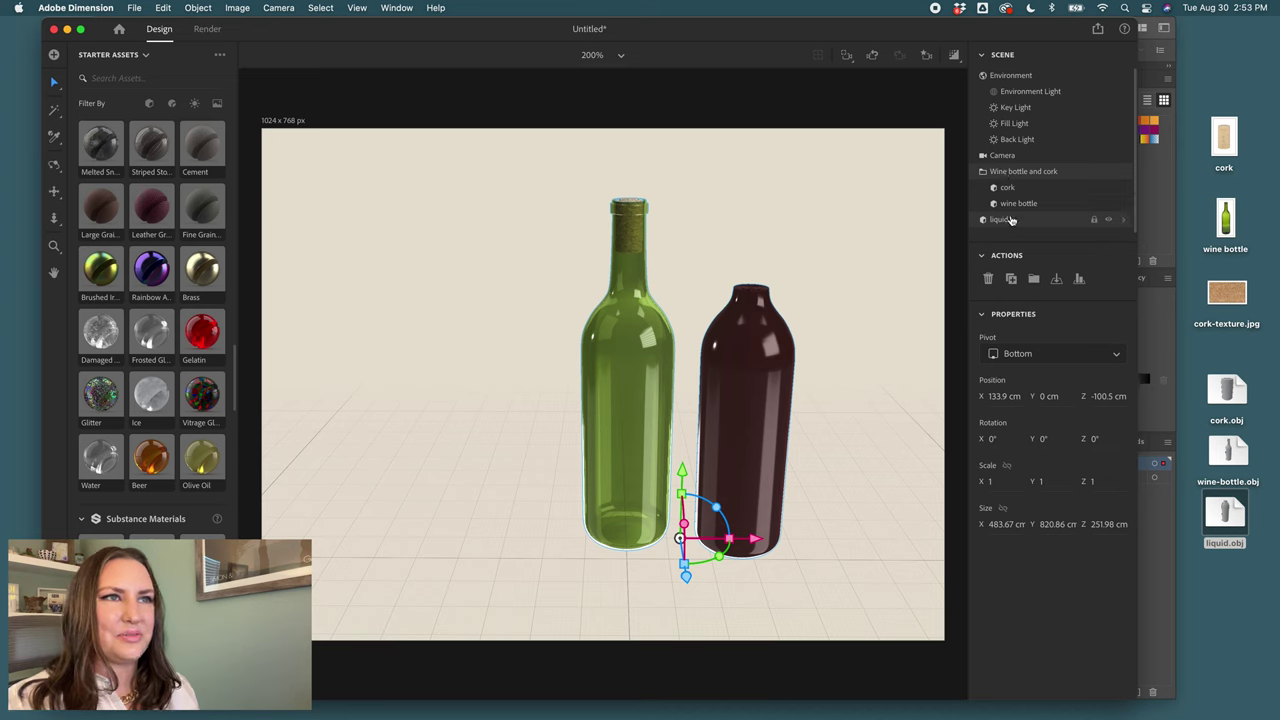
{"action": "left_click", "coordinate": [1079, 279]}
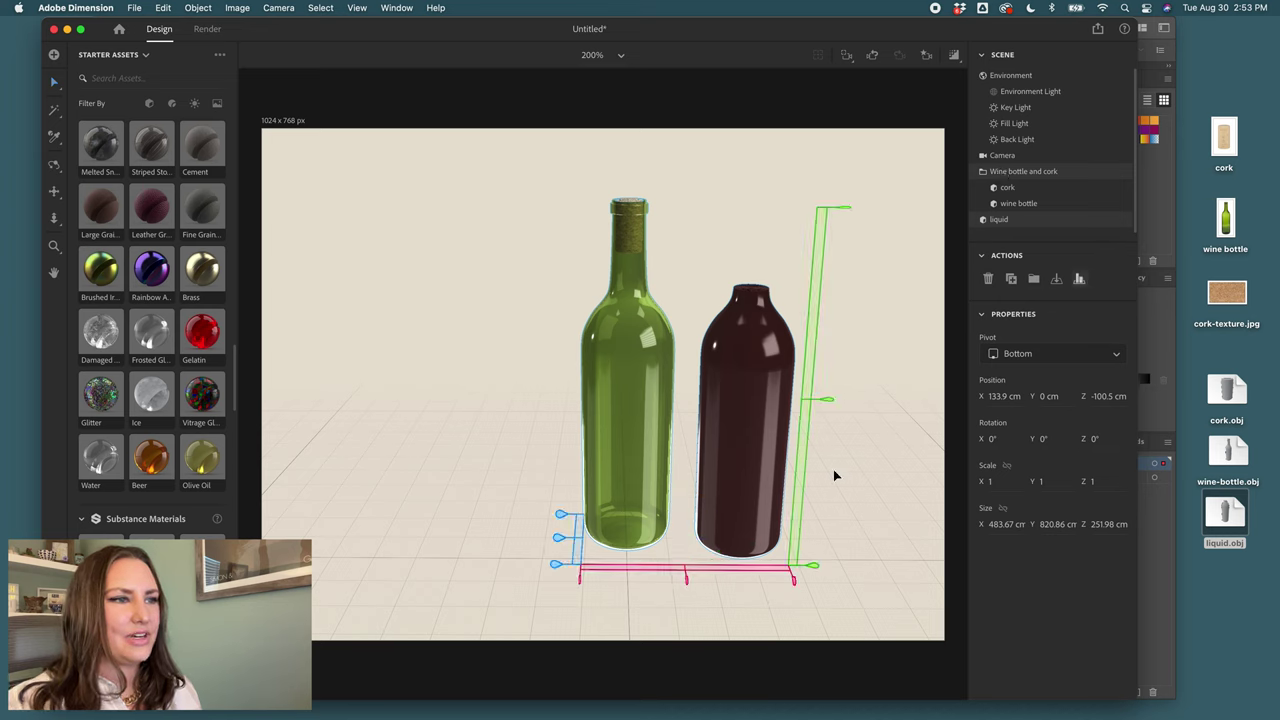
{"action": "left_click", "coordinate": [686, 580]}
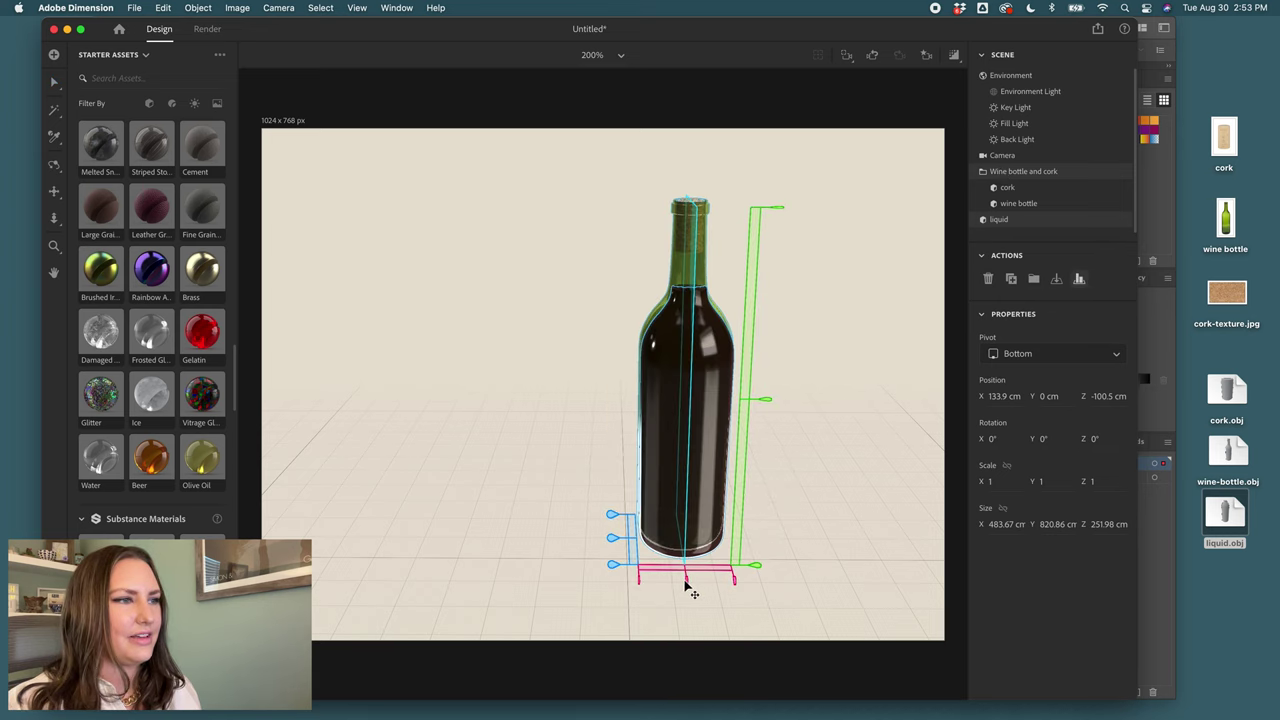
{"action": "left_click", "coordinate": [612, 538]}
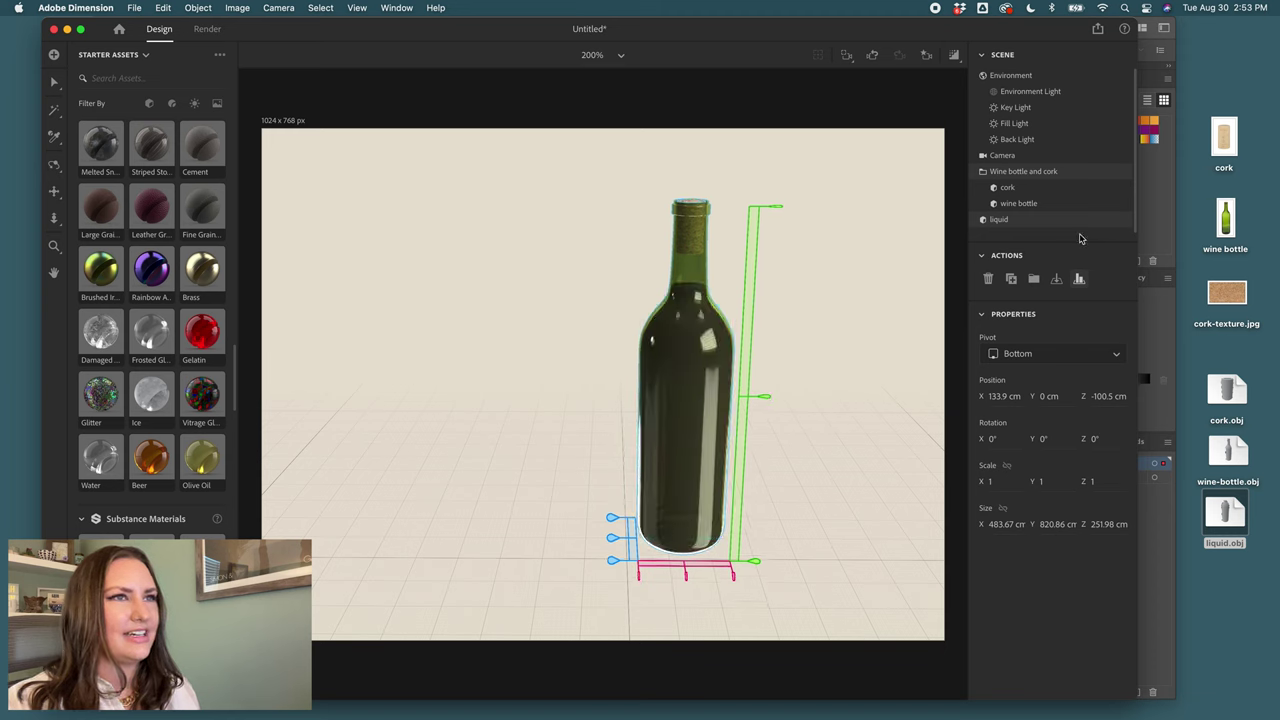
{"action": "key", "text": "v"}
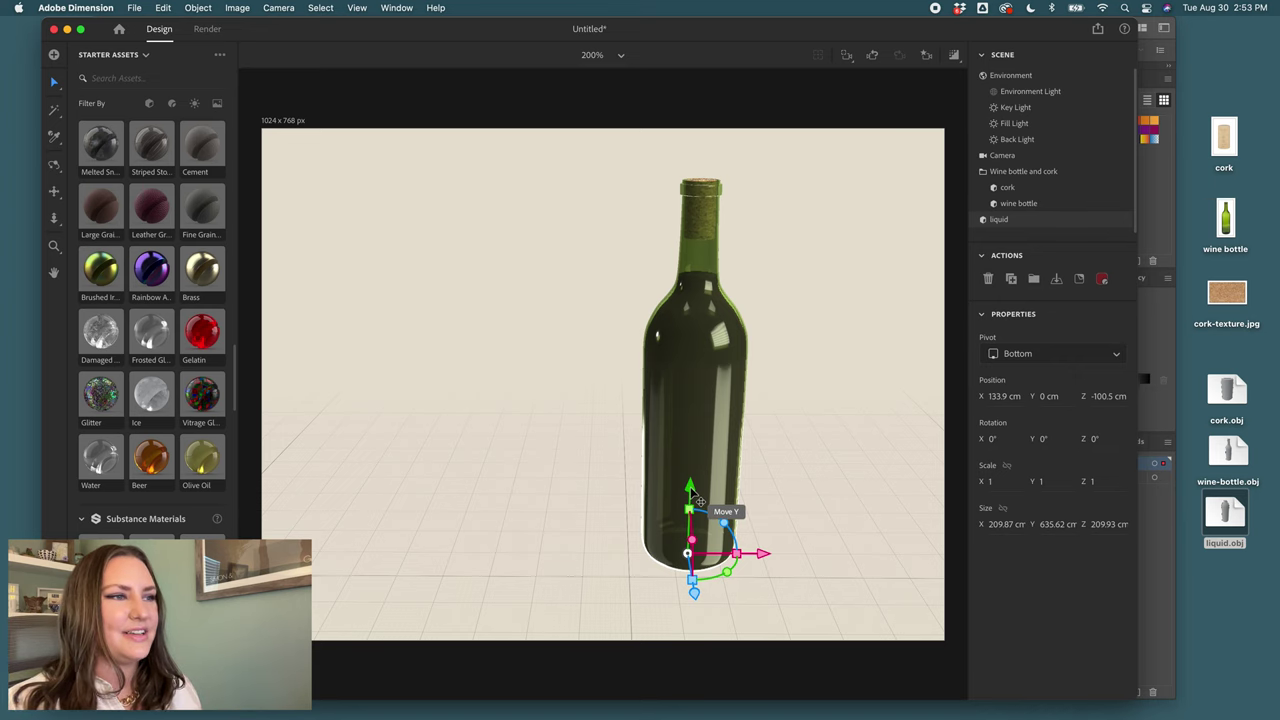
- Raise the liquid's Y position, first to 1 cm and then to 5 cm
{"action": "left_click_drag", "start_coordinate": [700, 500], "coordinate": [701, 495]}
{"action": "left_click", "coordinate": [1046, 439]}
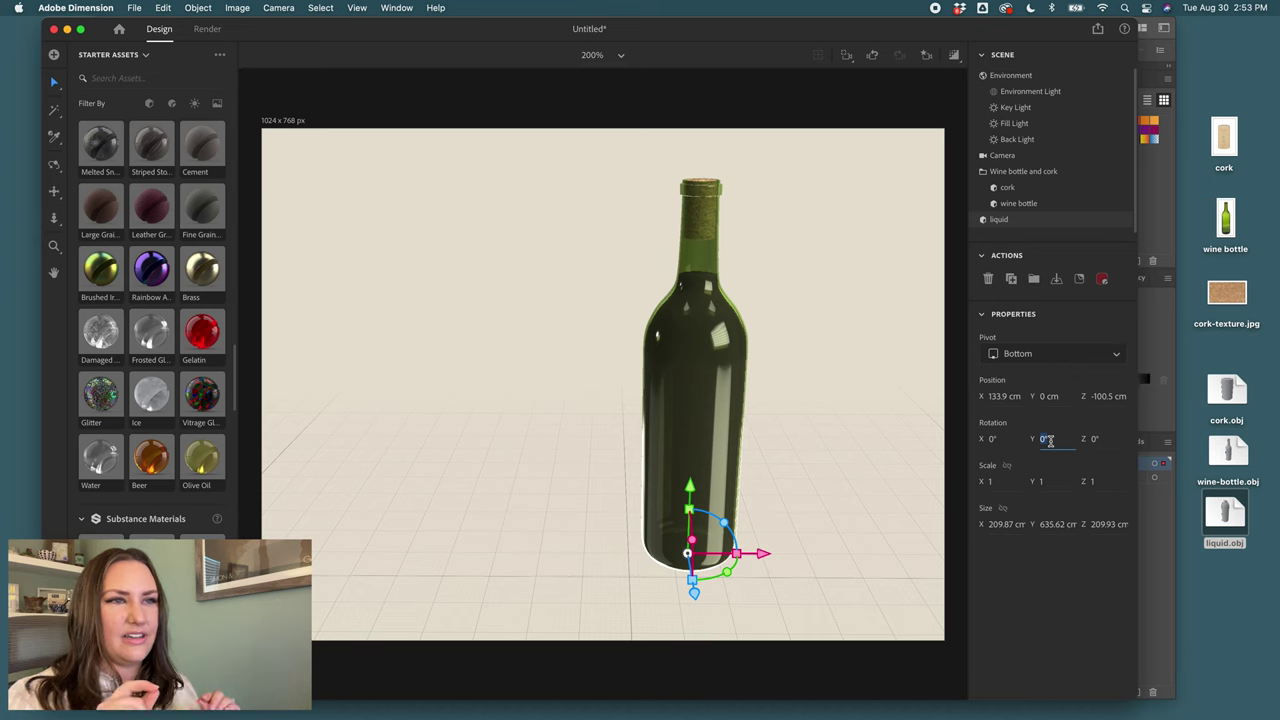
{"action": "left_click", "coordinate": [1047, 396]}
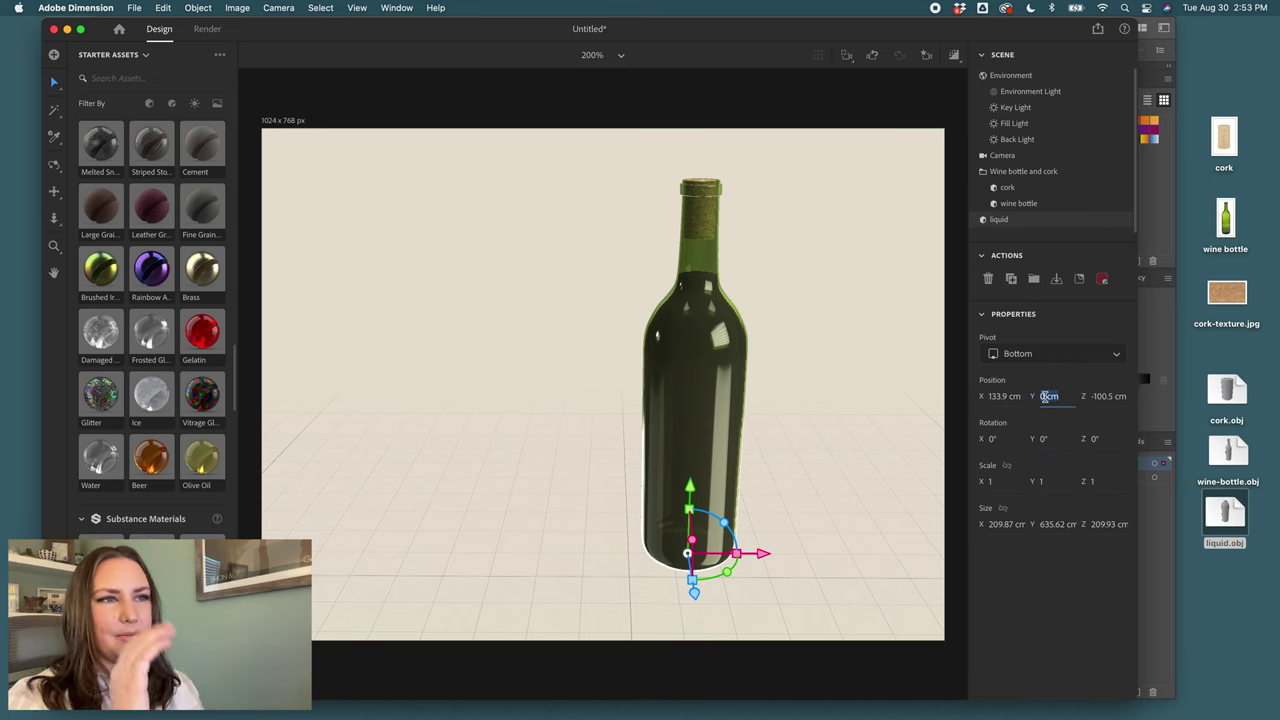
{"action": "type", "text": "1 c"}
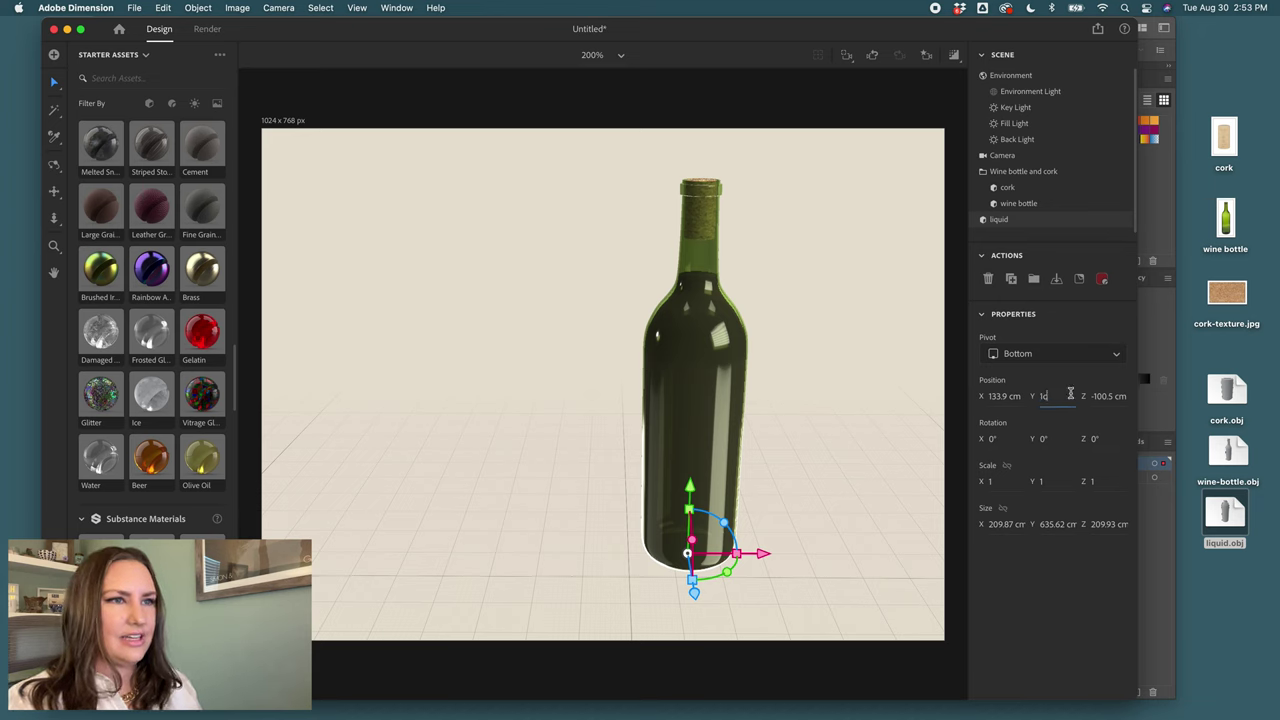
{"action": "type", "text": "m"}
{"action": "key", "text": "Return"}
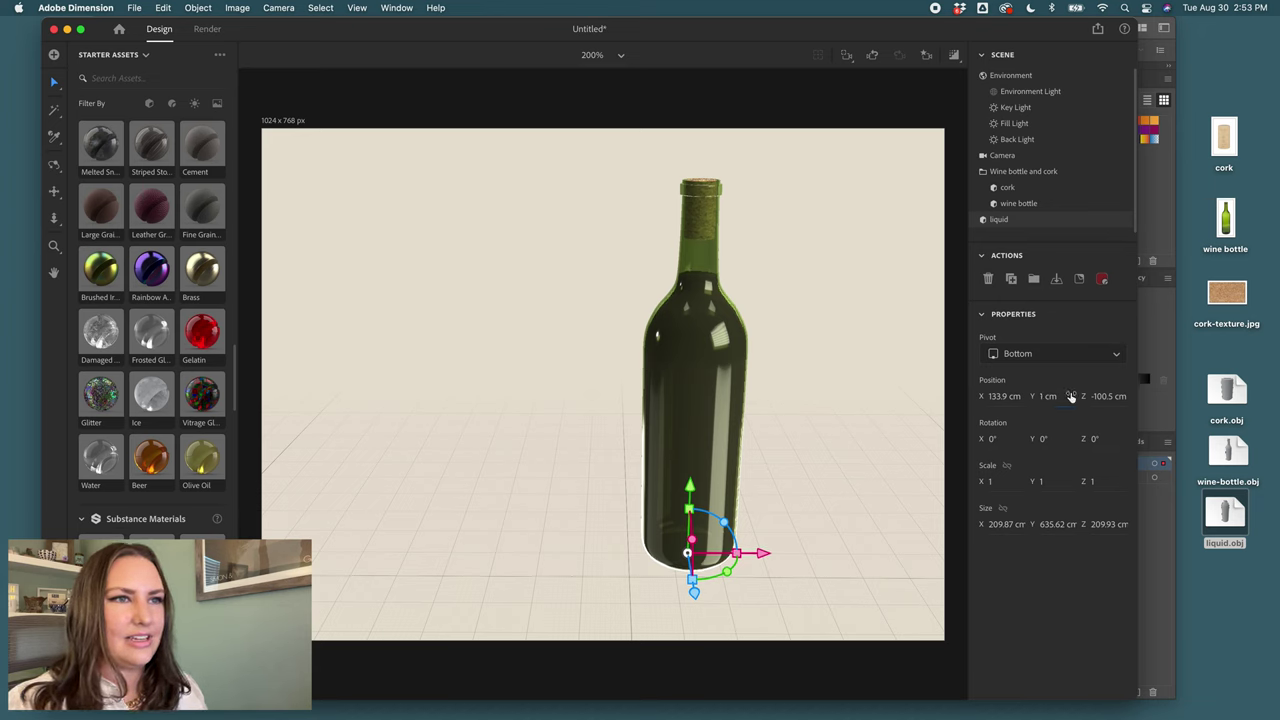
{"action": "left_click", "coordinate": [1060, 396]}
{"action": "type", "text": "5cm"}
{"action": "key", "text": "Return"}
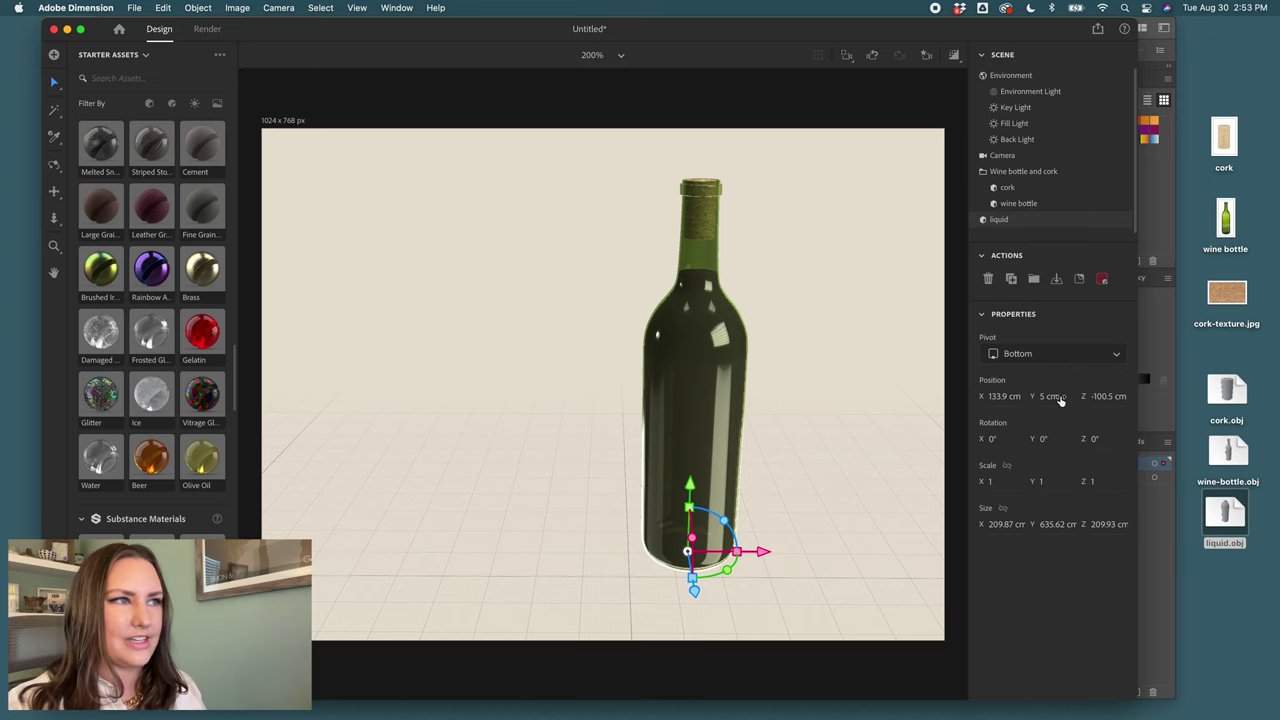
- Pan to the bottle's neck and set the liquid's Y position to 7 cm
{"action": "scroll", "coordinate": [763, 343], "scroll_direction": "up", "scroll_amount": 5}
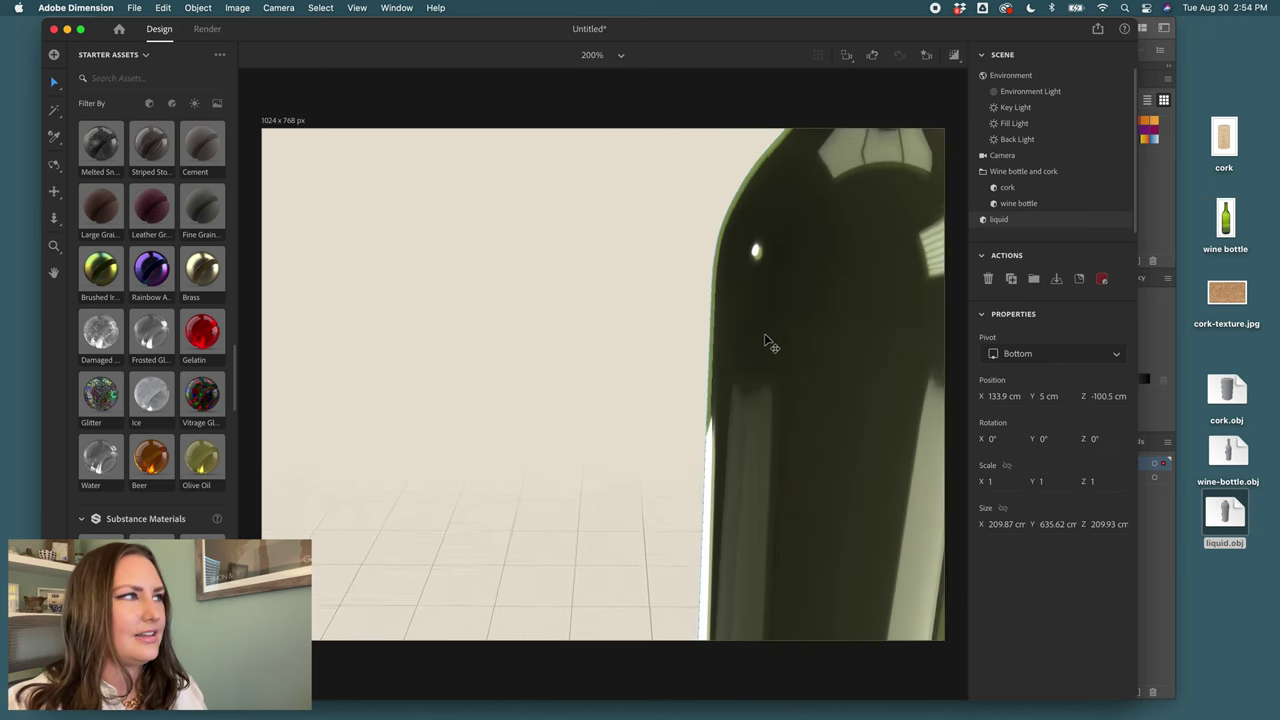
{"action": "left_click", "coordinate": [54, 190]}
{"action": "left_click_drag", "start_coordinate": [280, 385], "coordinate": [494, 385]}
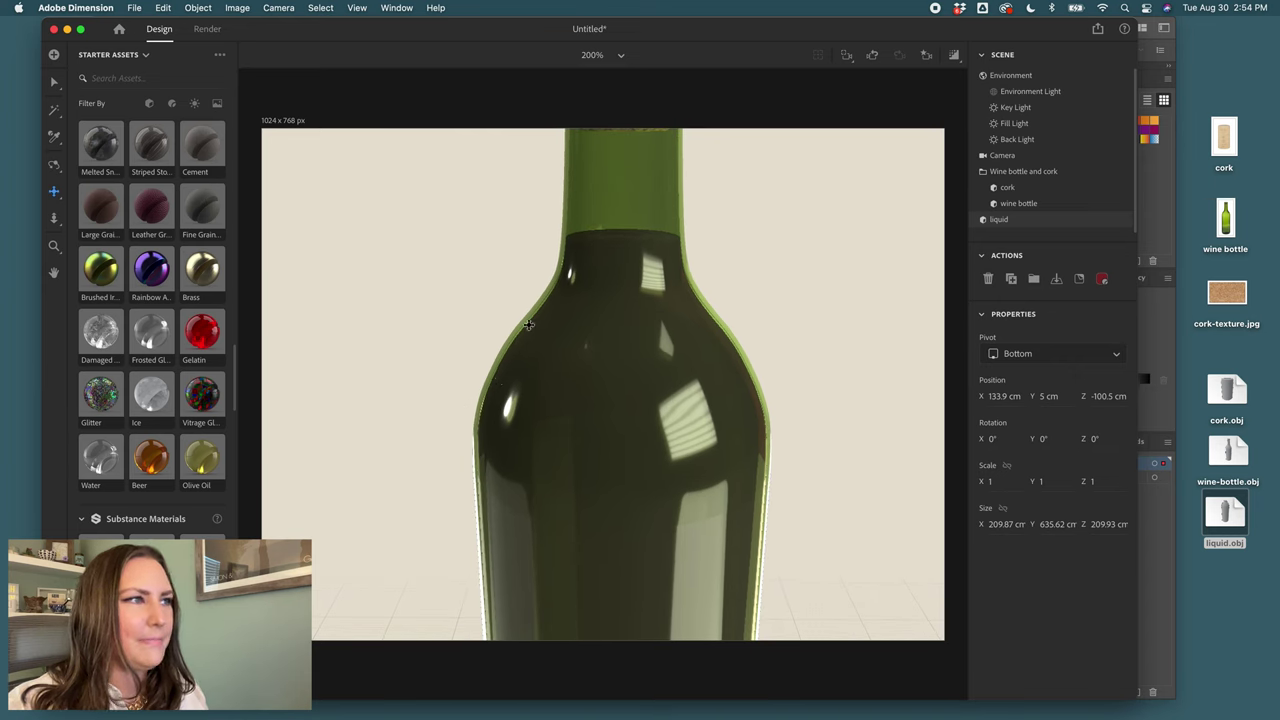
{"action": "left_click_drag", "start_coordinate": [1058, 400], "coordinate": [1043, 400]}
{"action": "left_click", "coordinate": [1066, 400]}
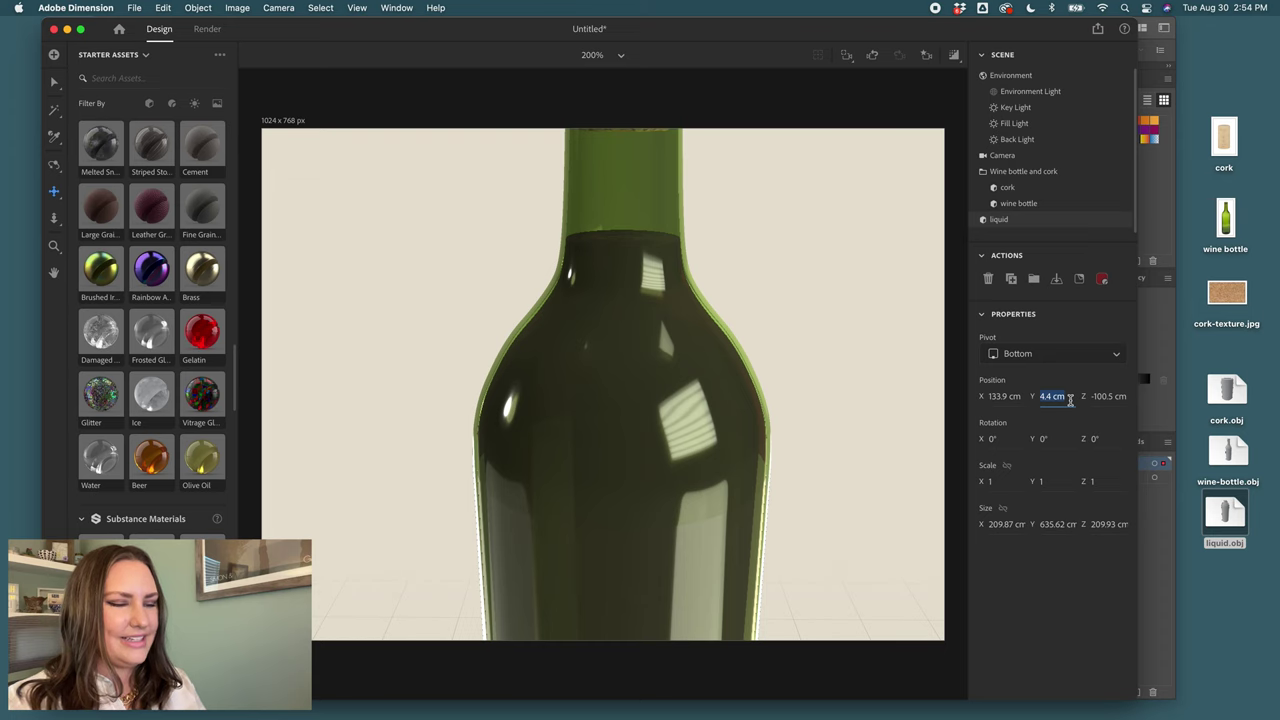
{"action": "type", "text": "7cm"}
{"action": "key", "text": "Return"}
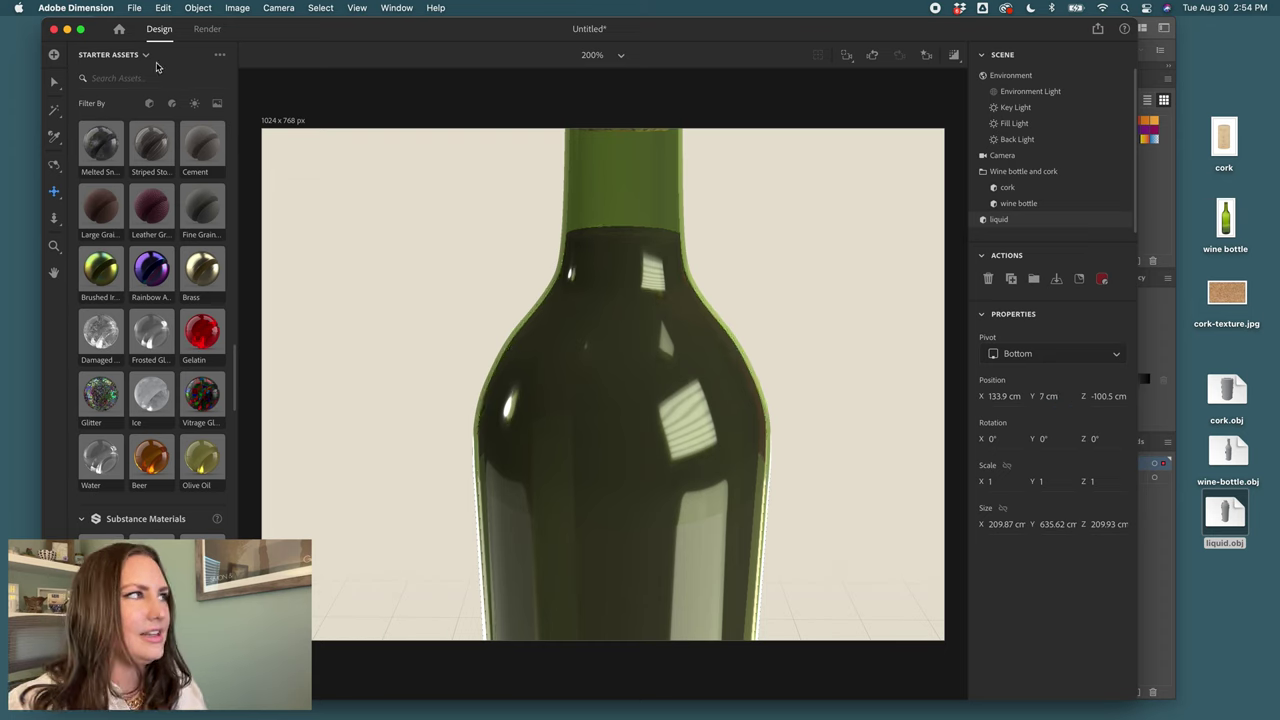
{"action": "scroll", "coordinate": [873, 357], "scroll_direction": "down", "scroll_amount": 5}
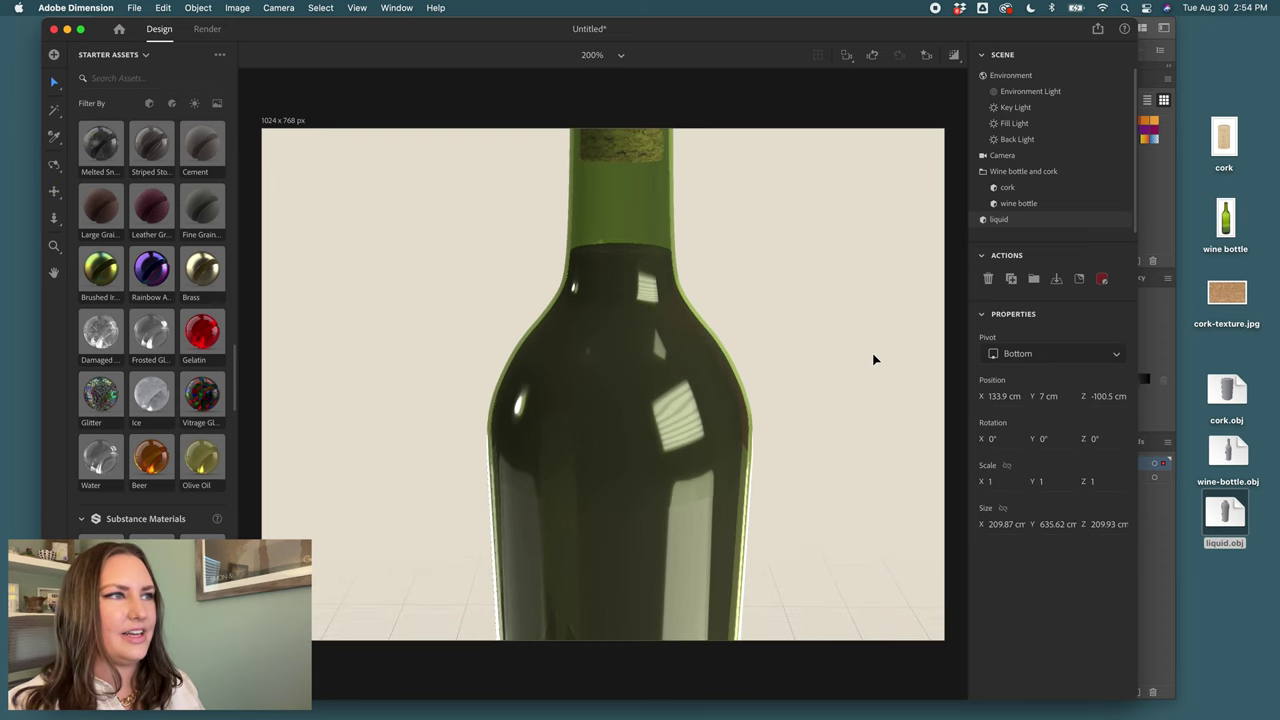
{"action": "scroll", "coordinate": [871, 354], "scroll_direction": "down", "scroll_amount": 4}
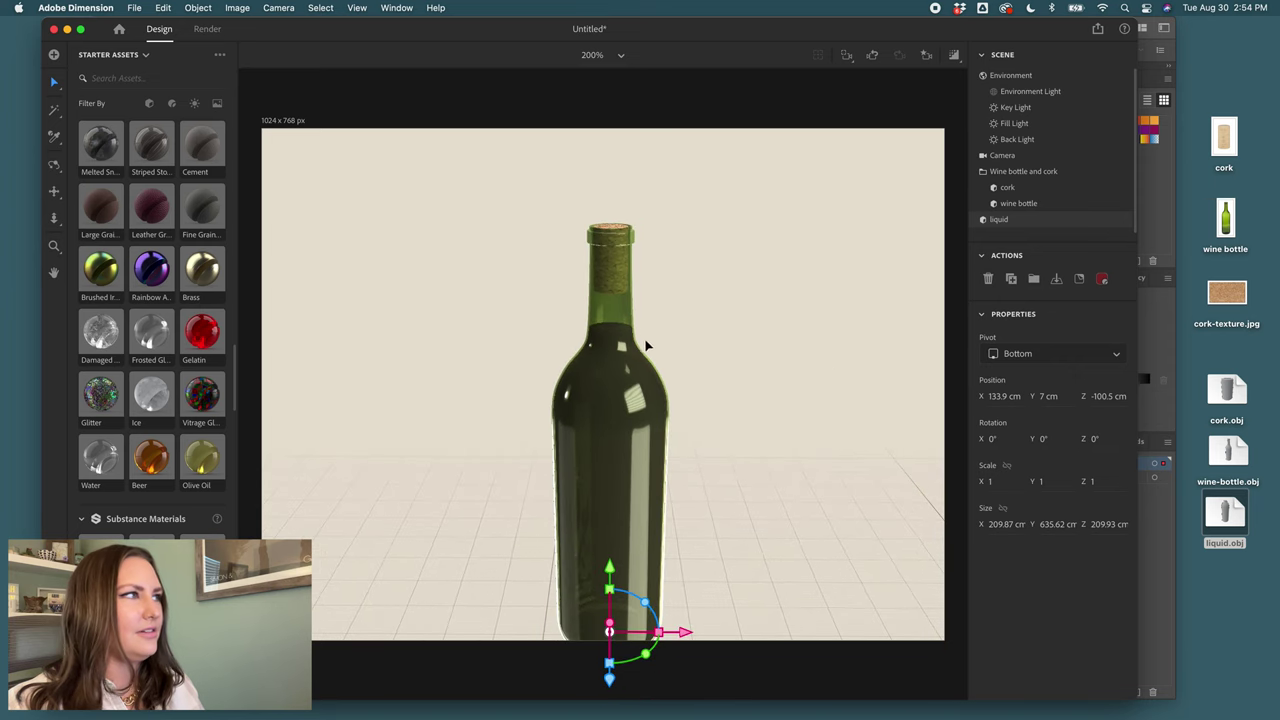
{"action": "key", "text": "2"}
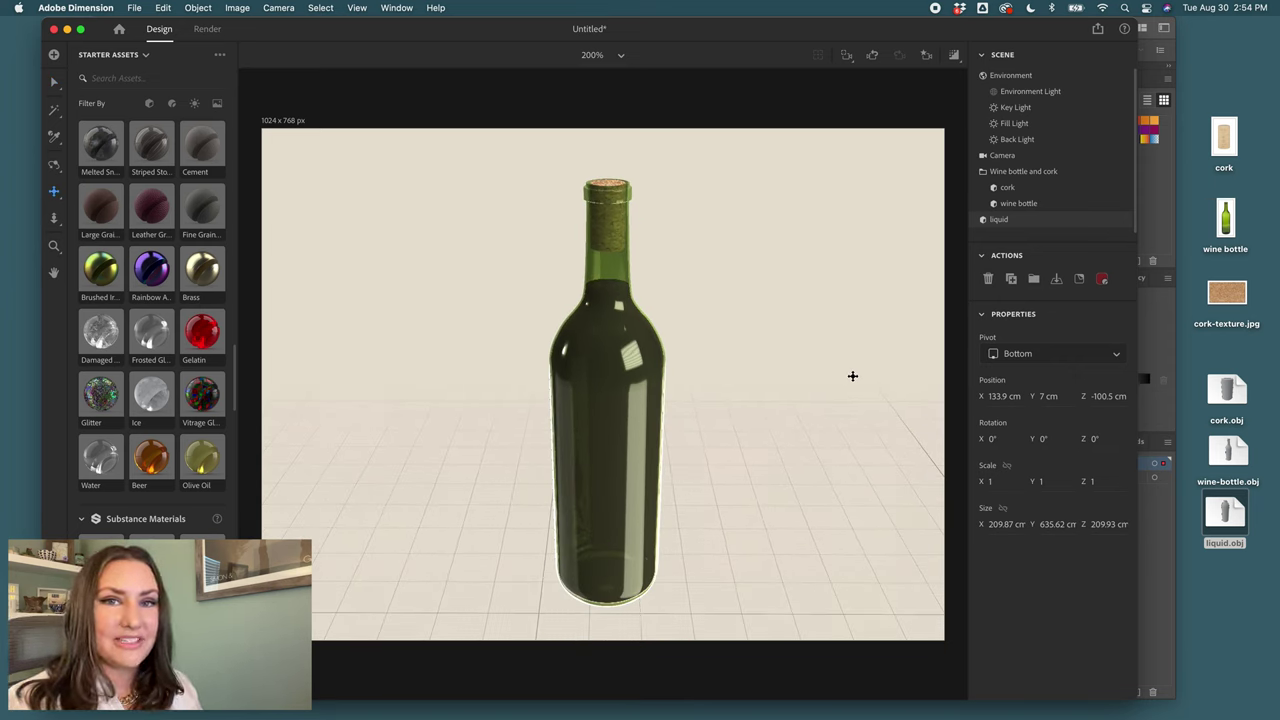
- Save the current camera view as bookmark 'Front-above'
{"action": "left_click", "coordinate": [926, 55]}
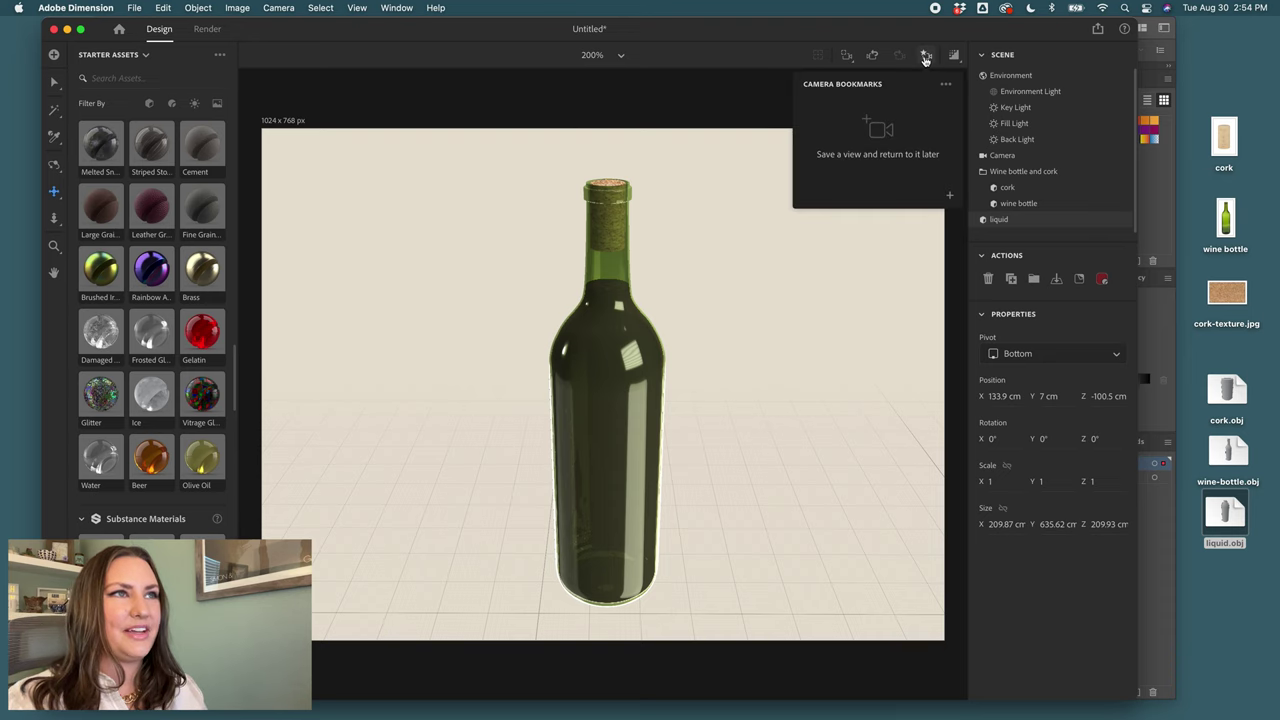
{"action": "left_click", "coordinate": [950, 196]}
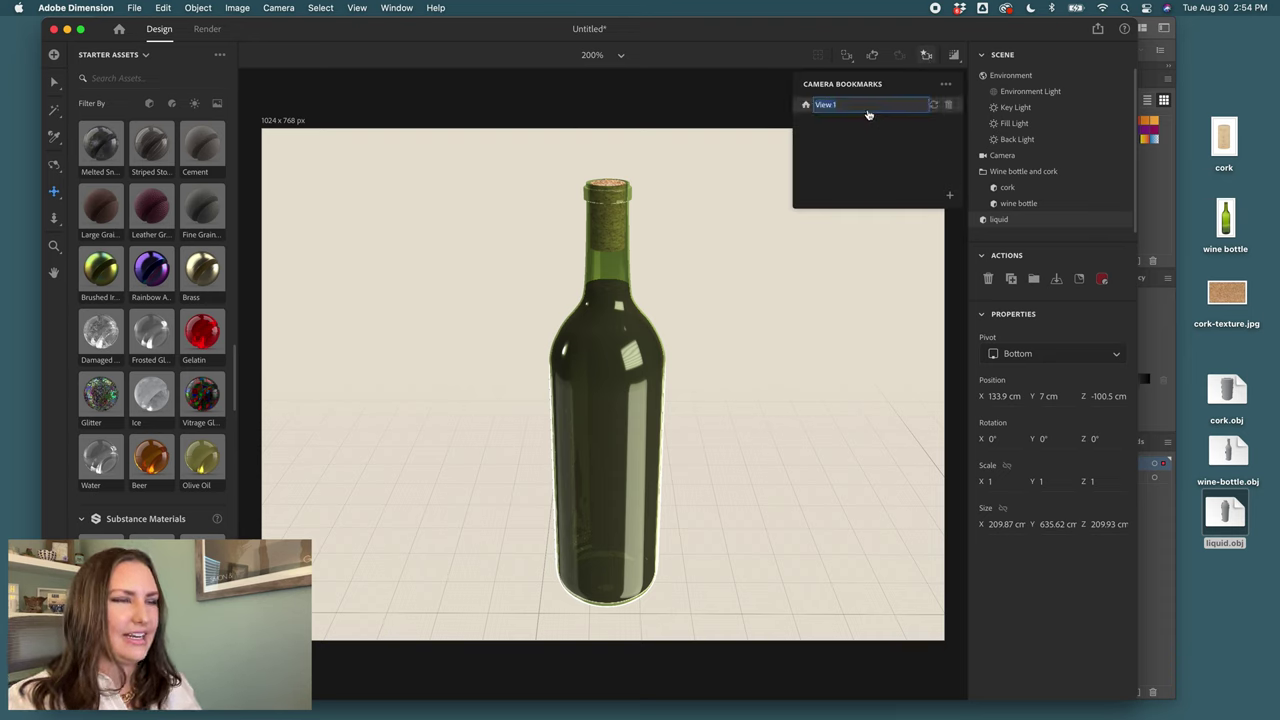
{"action": "type", "text": "Front"}
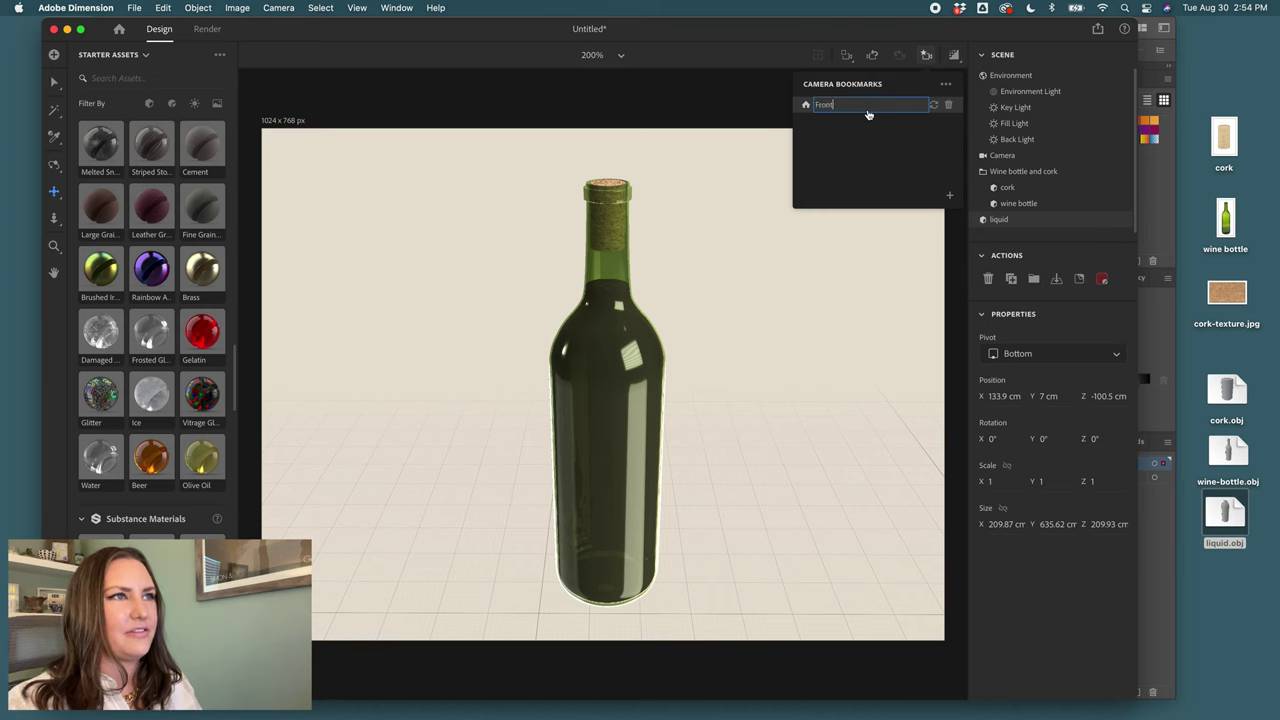
{"action": "type", "text": "-above"}
{"action": "key", "text": "Return"}
{"action": "left_click", "coordinate": [925, 56]}
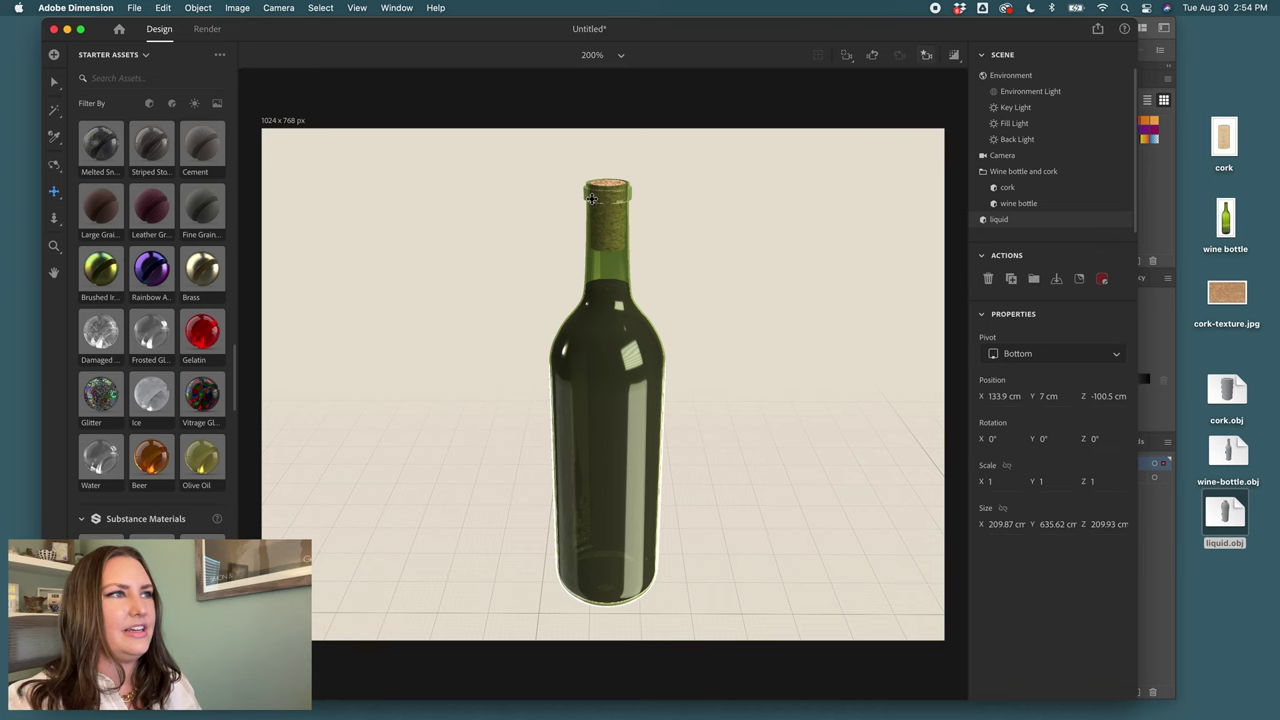
- Orbit to a more level front view and save it as bookmark 'Front-hero'
{"action": "left_click", "coordinate": [54, 164]}
{"action": "left_click_drag", "start_coordinate": [711, 429], "coordinate": [714, 368]}
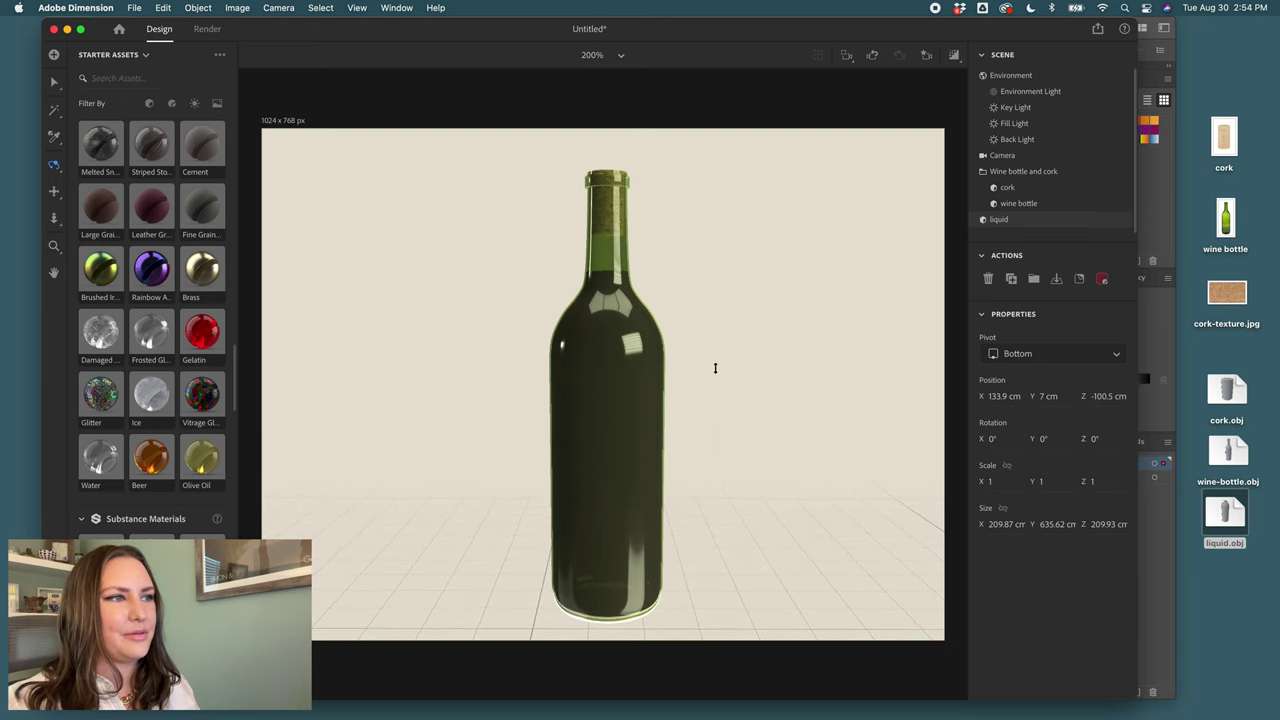
{"action": "left_click", "coordinate": [925, 56]}
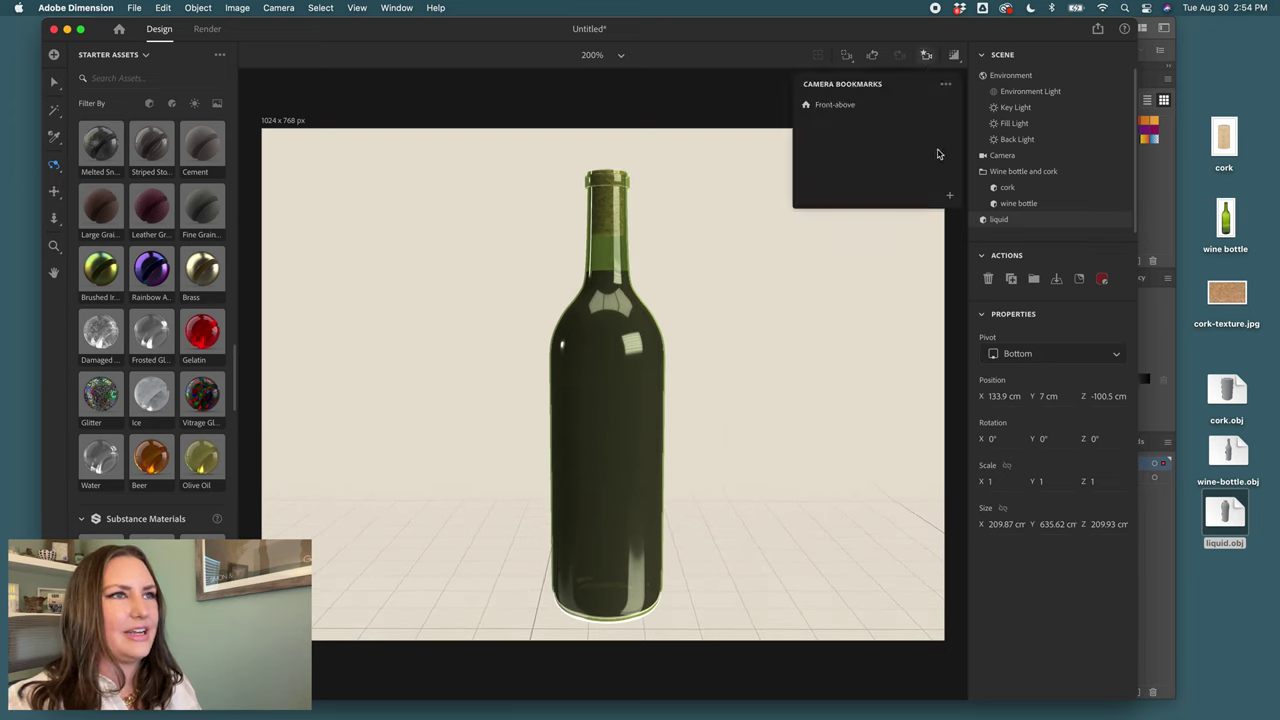
{"action": "left_click", "coordinate": [946, 197]}
{"action": "type", "text": "Front"}
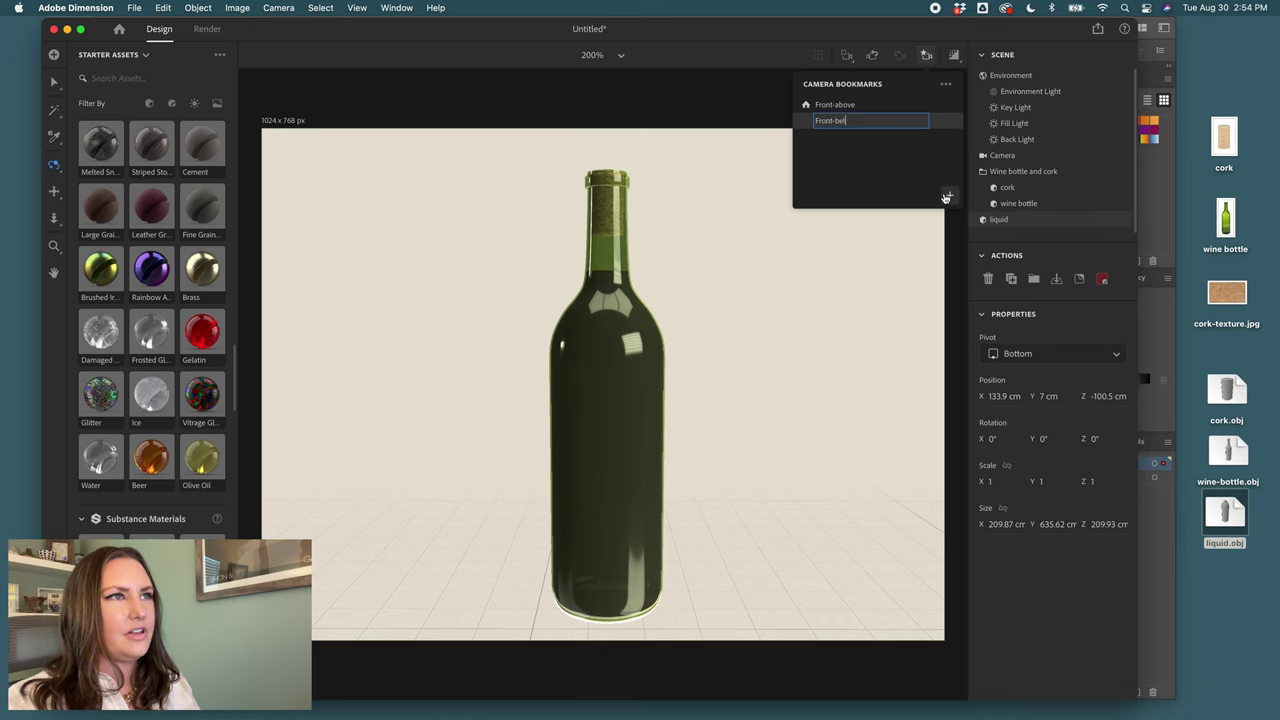
{"action": "type", "text": "-hero"}
{"action": "key", "text": "Return"}
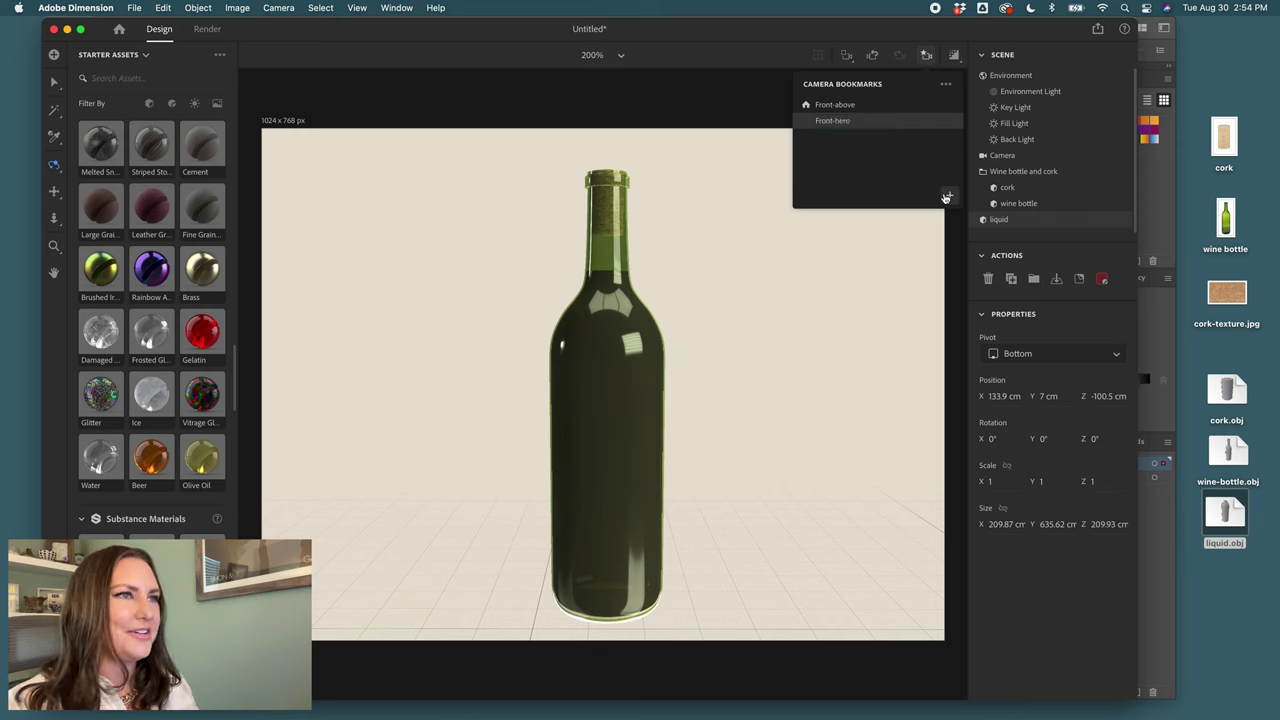
{"action": "left_click", "coordinate": [926, 56]}
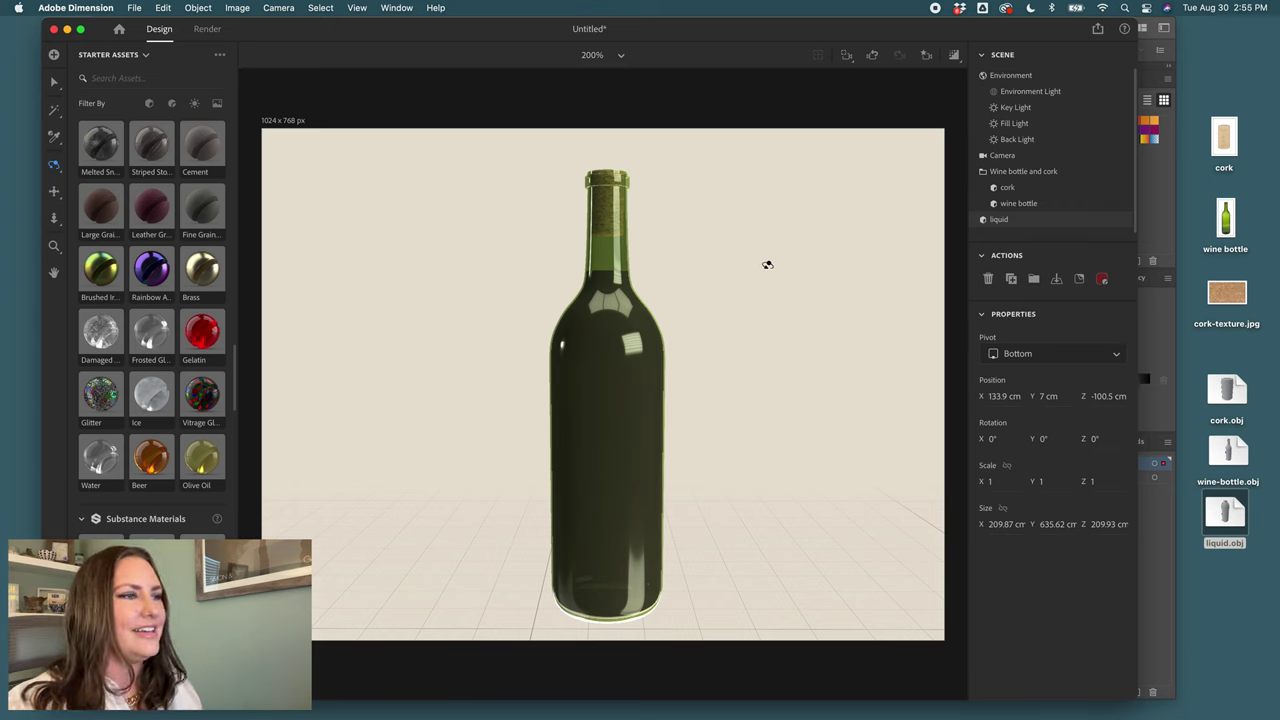
- Select the liquid and set its Size X to 208 cm
{"action": "left_click", "coordinate": [55, 84]}
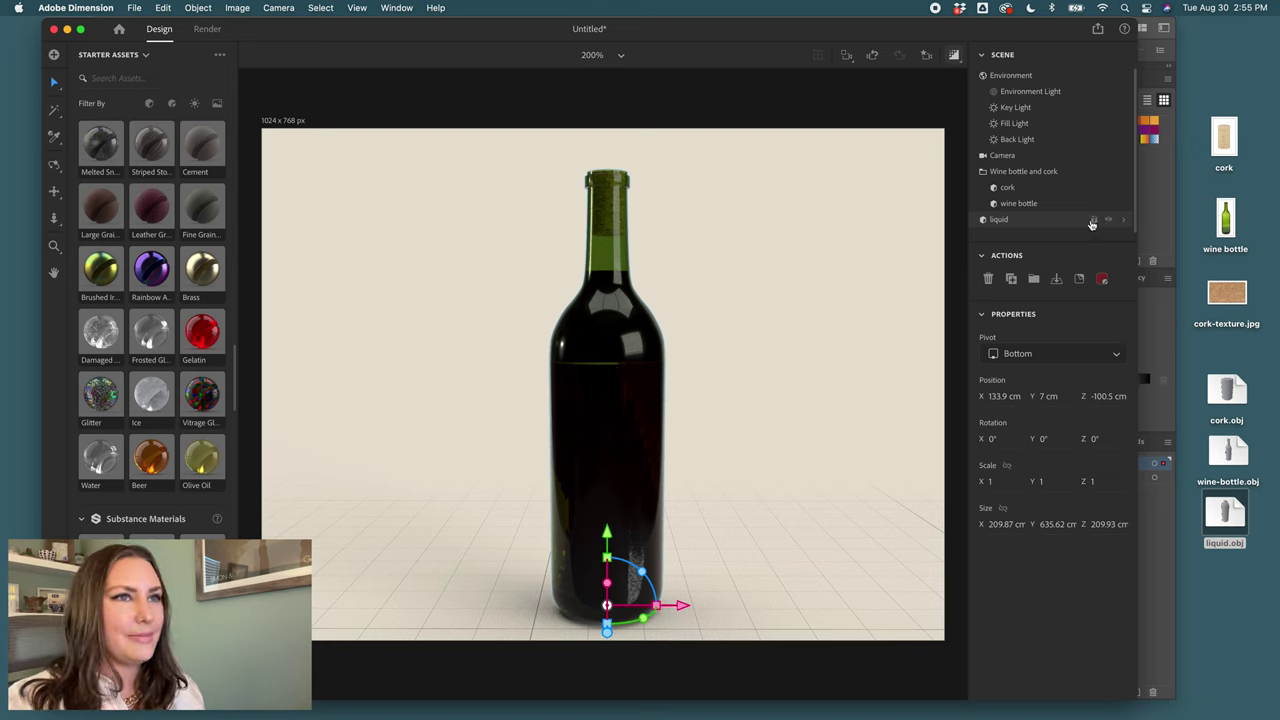
{"action": "double_click", "coordinate": [1125, 222]}
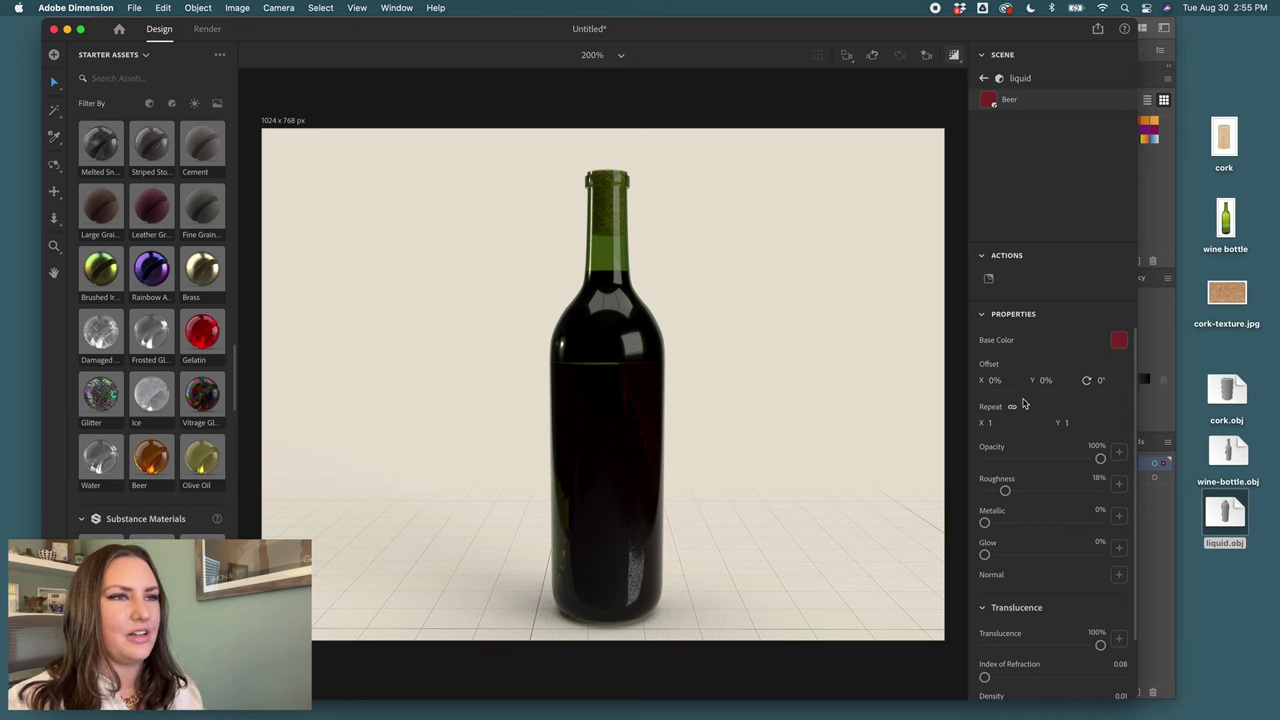
{"action": "left_click", "coordinate": [1047, 225]}
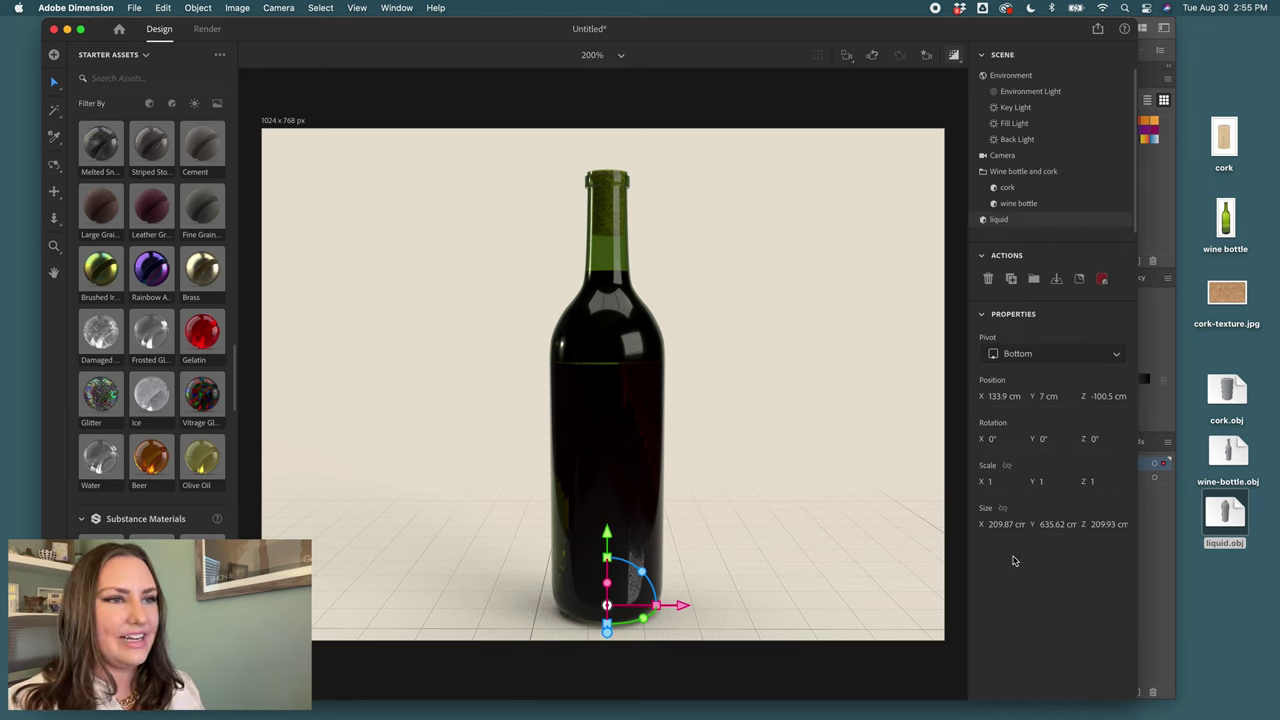
{"action": "left_click", "coordinate": [999, 524]}
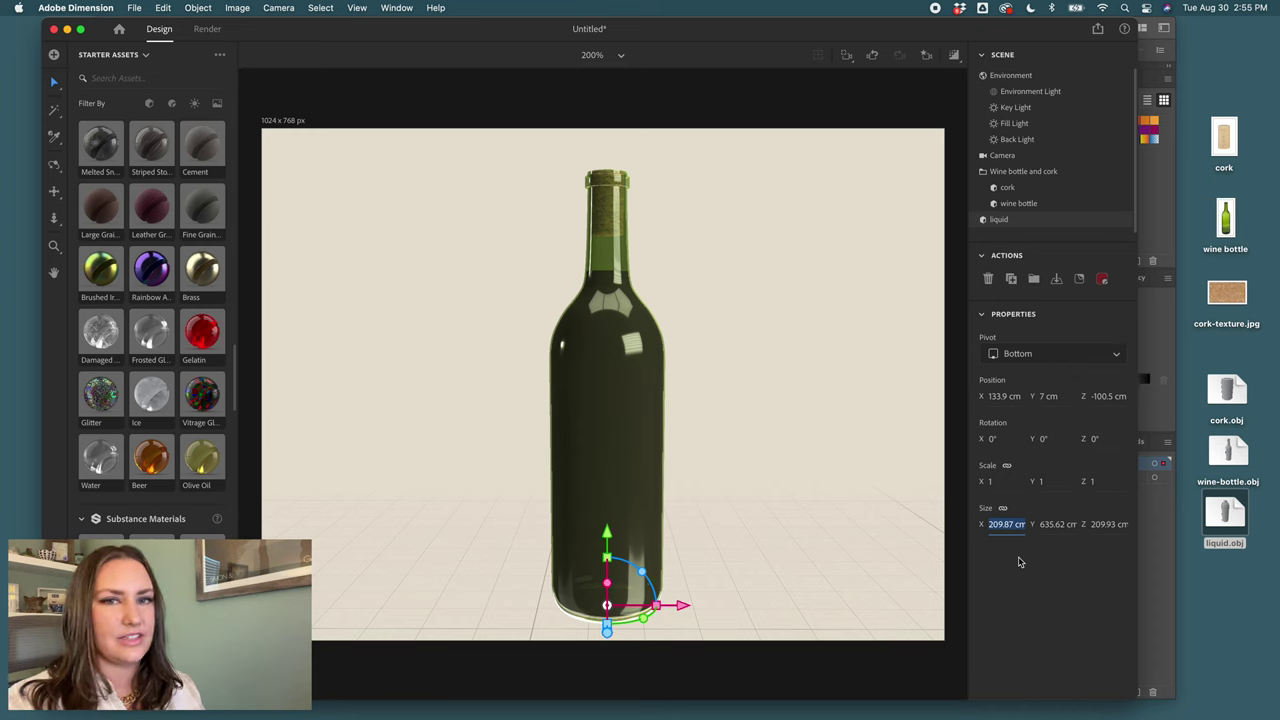
{"action": "type", "text": "20"}
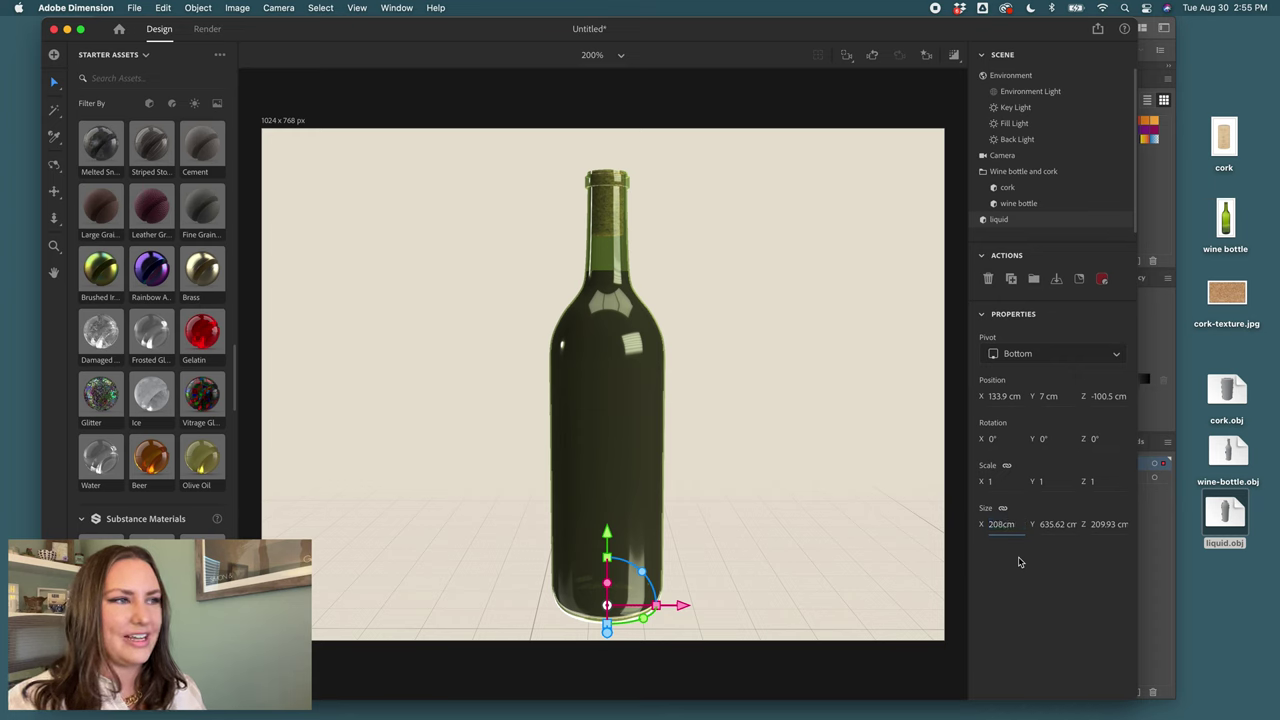
{"action": "type", "text": "8 cm"}
{"action": "key", "text": "Return"}
- Set the liquid's Position Y to 10 cm and turn on Render Preview
{"action": "left_click_drag", "start_coordinate": [607, 565], "coordinate": [616, 542]}
{"action": "left_click", "coordinate": [1062, 396]}
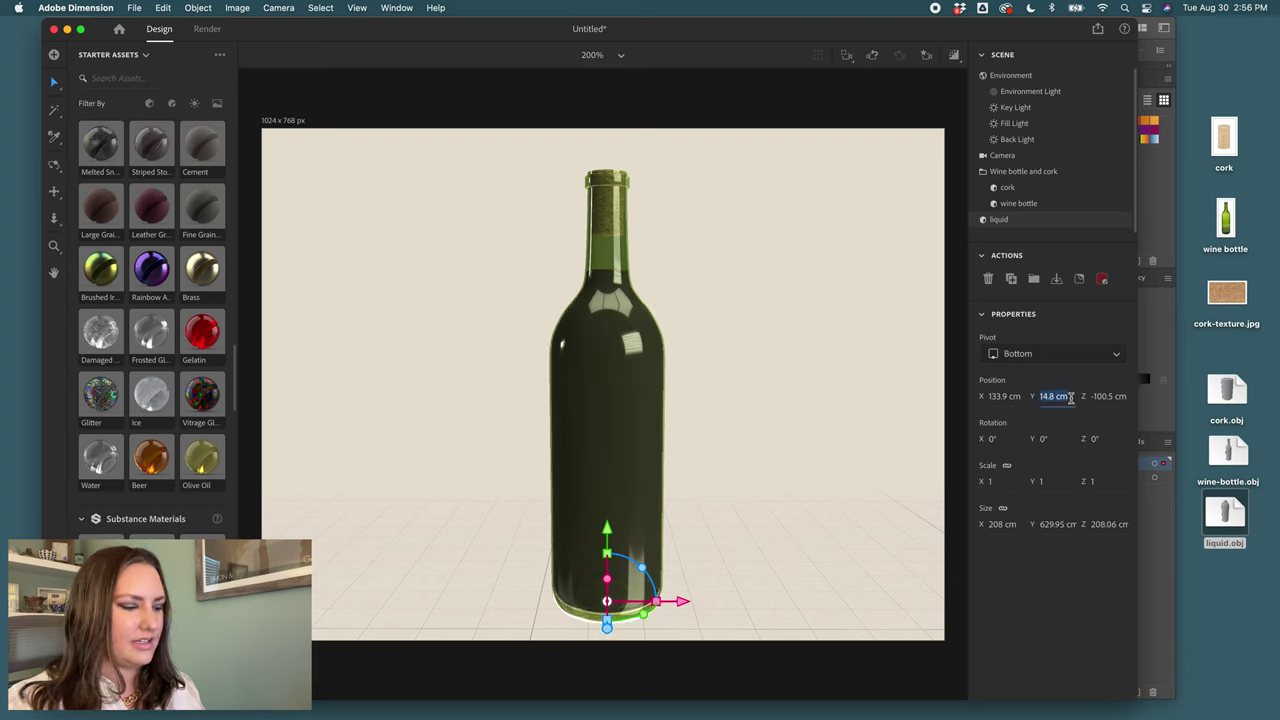
{"action": "type", "text": "10"}
{"action": "key", "text": "Return"}
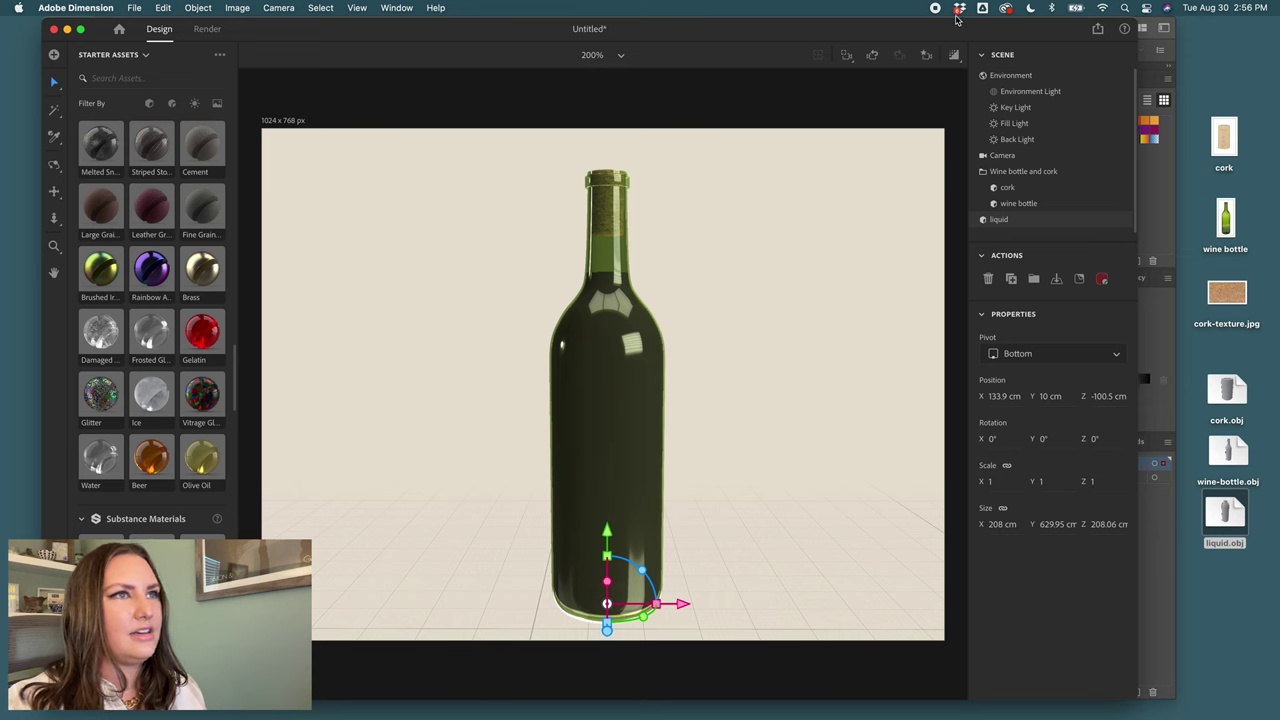
{"action": "left_click", "coordinate": [953, 54]}
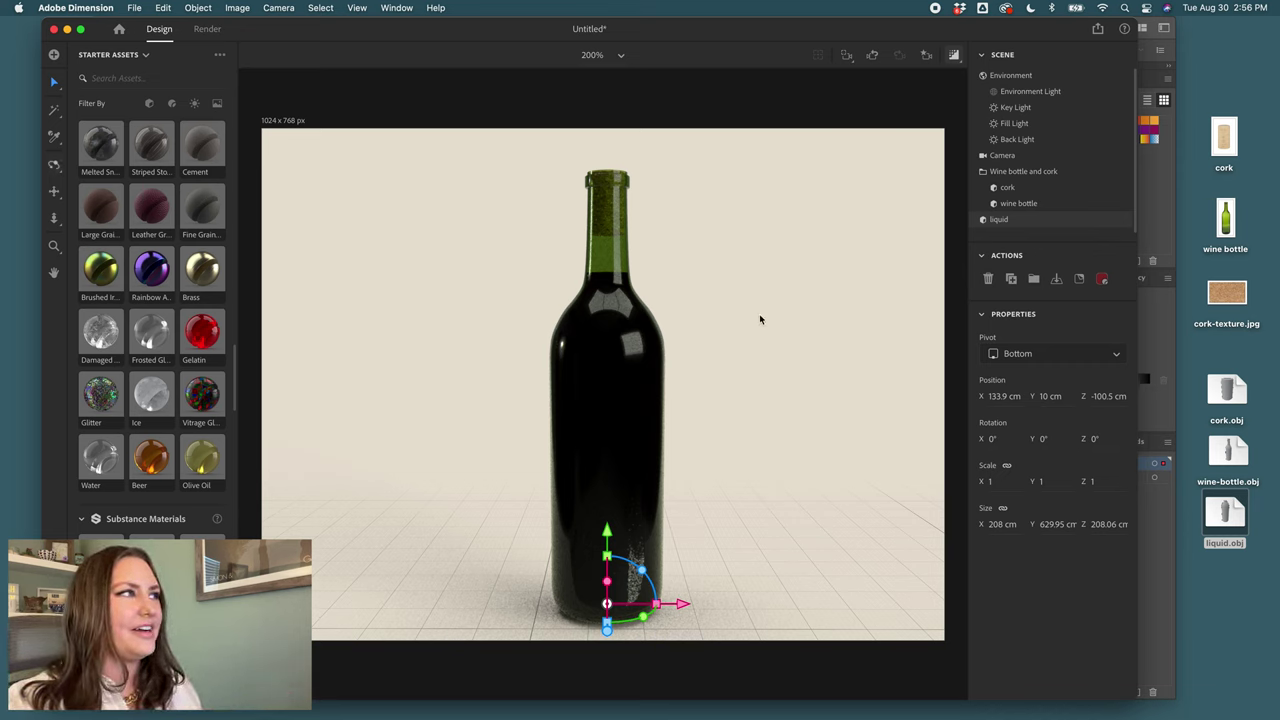
- Tilt the camera down, drop A-TOAST-TO-ME.png onto the bottle, and move the decal to its lower body
{"action": "key", "text": "1"}
{"action": "left_click_drag", "start_coordinate": [760, 340], "coordinate": [760, 425]}
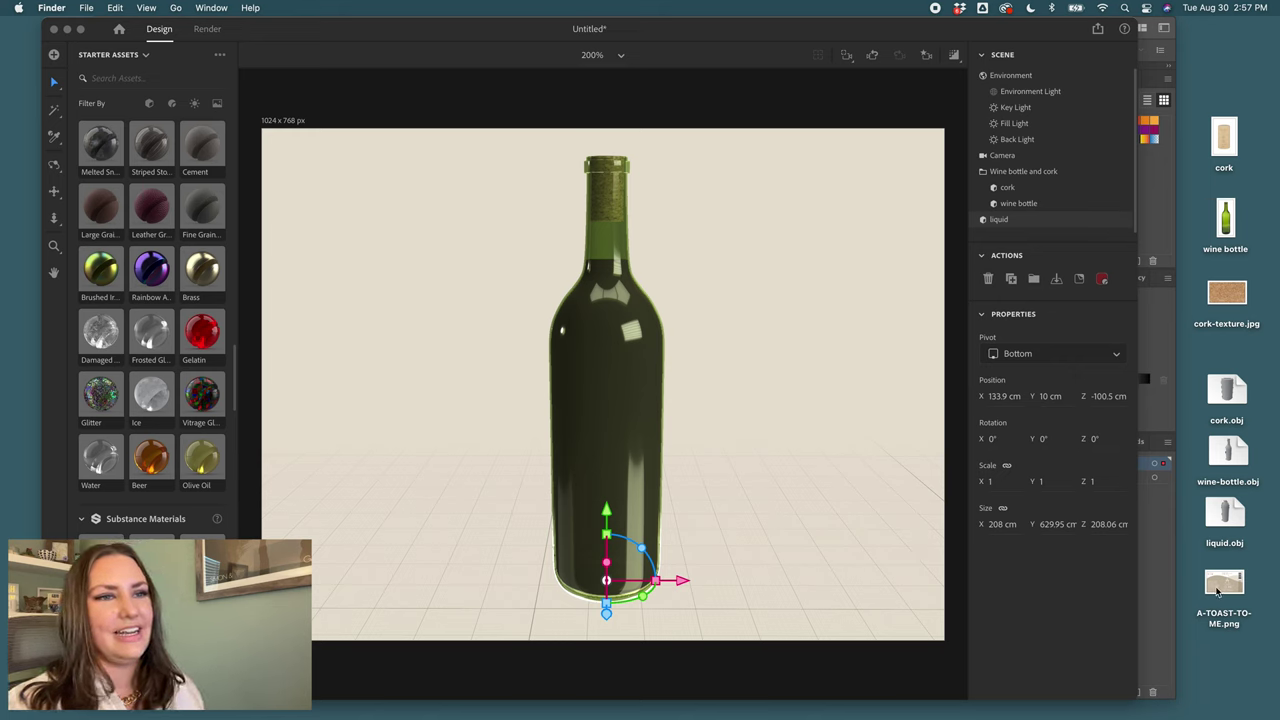
{"action": "left_click_drag", "start_coordinate": [1224, 588], "coordinate": [598, 420]}
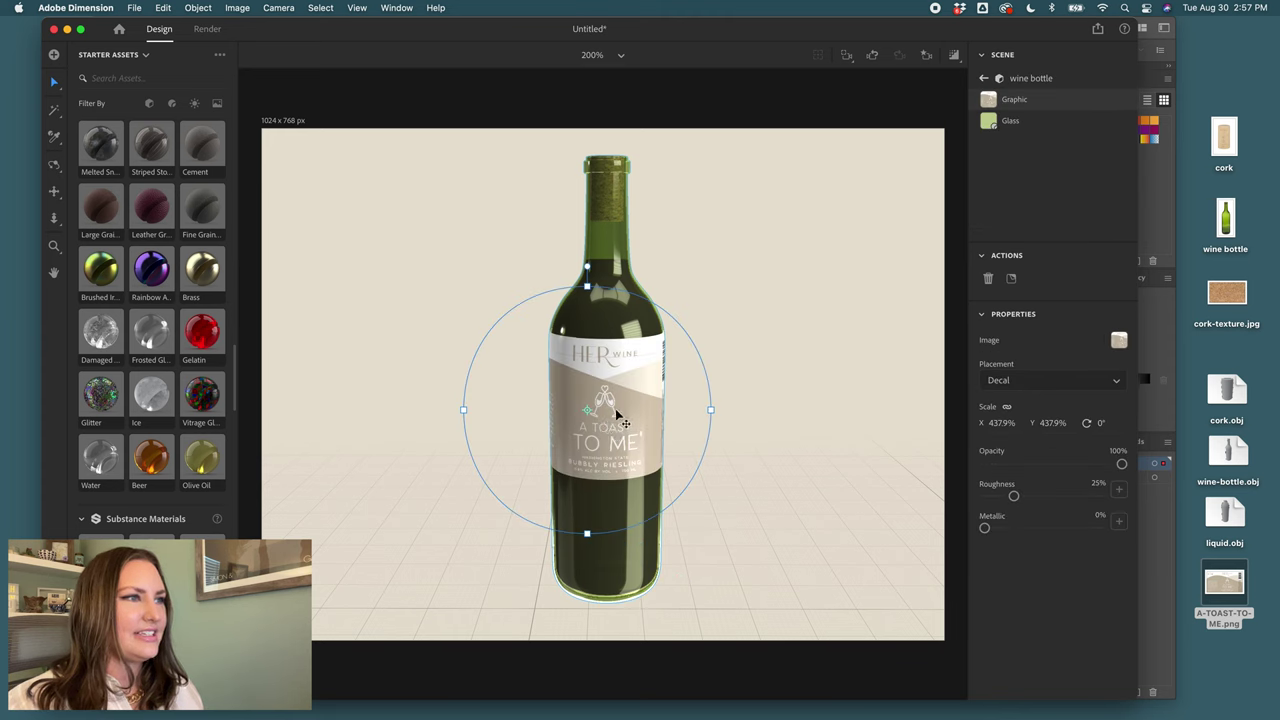
{"action": "left_click_drag", "start_coordinate": [611, 411], "coordinate": [623, 488]}
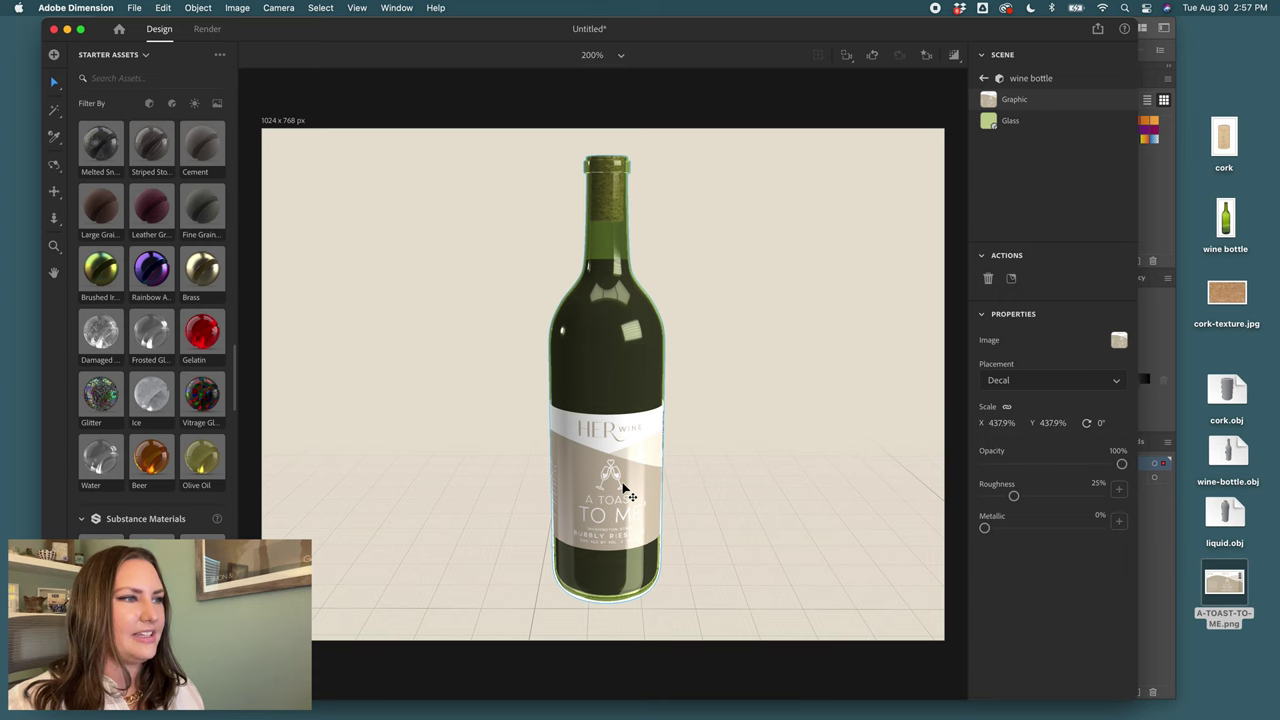
- Set the label decal's Metallic to 100% and Roughness to 86%, checking the look in Render Preview
{"action": "left_click", "coordinate": [624, 489]}
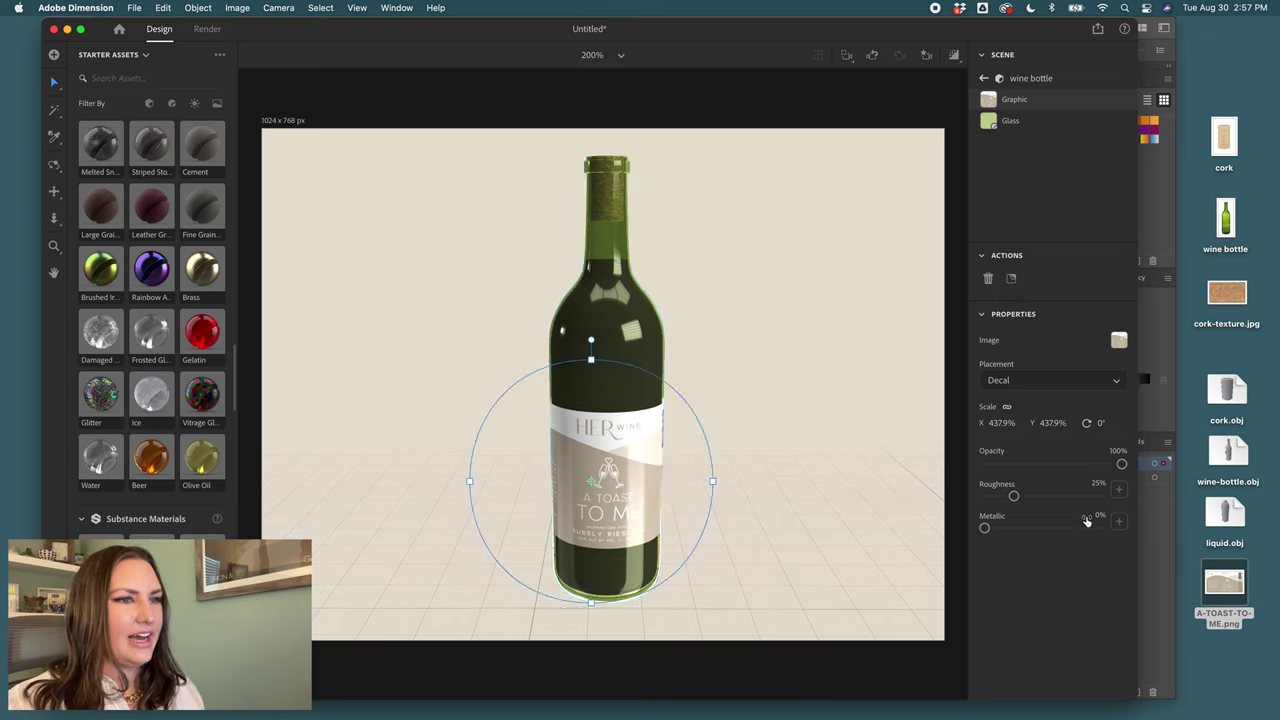
{"action": "left_click", "coordinate": [1030, 530]}
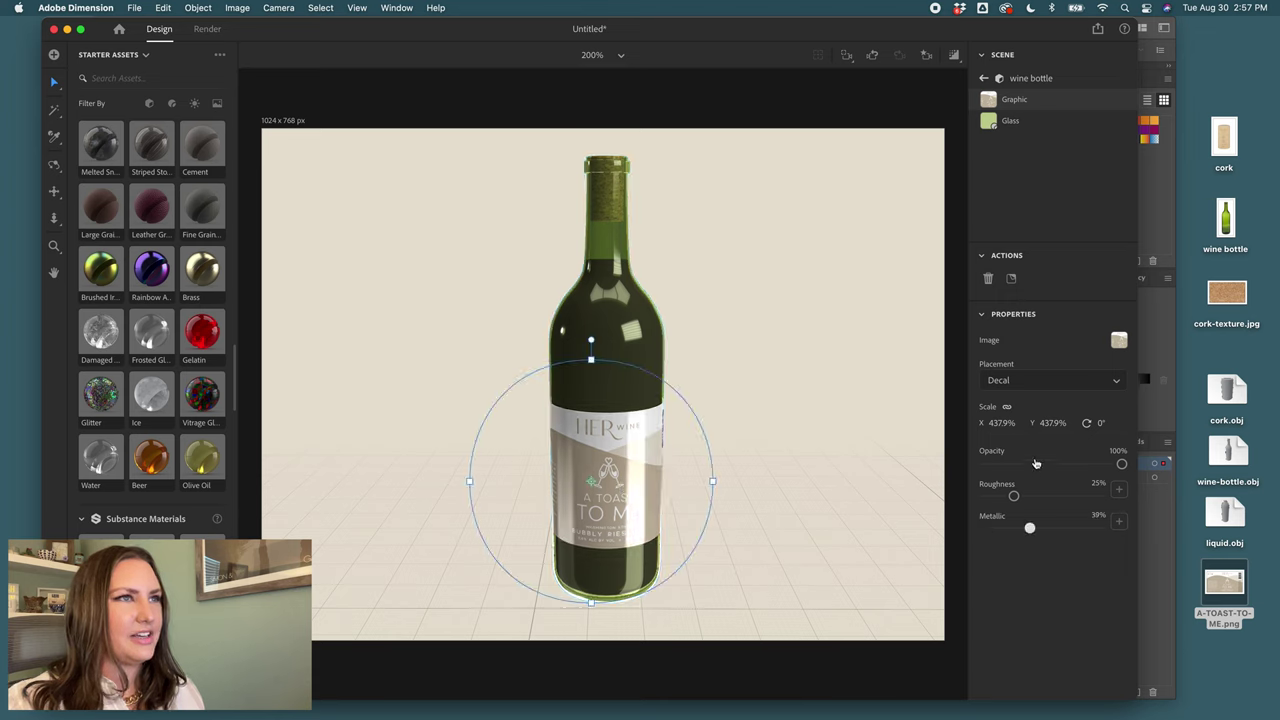
{"action": "left_click", "coordinate": [951, 56]}
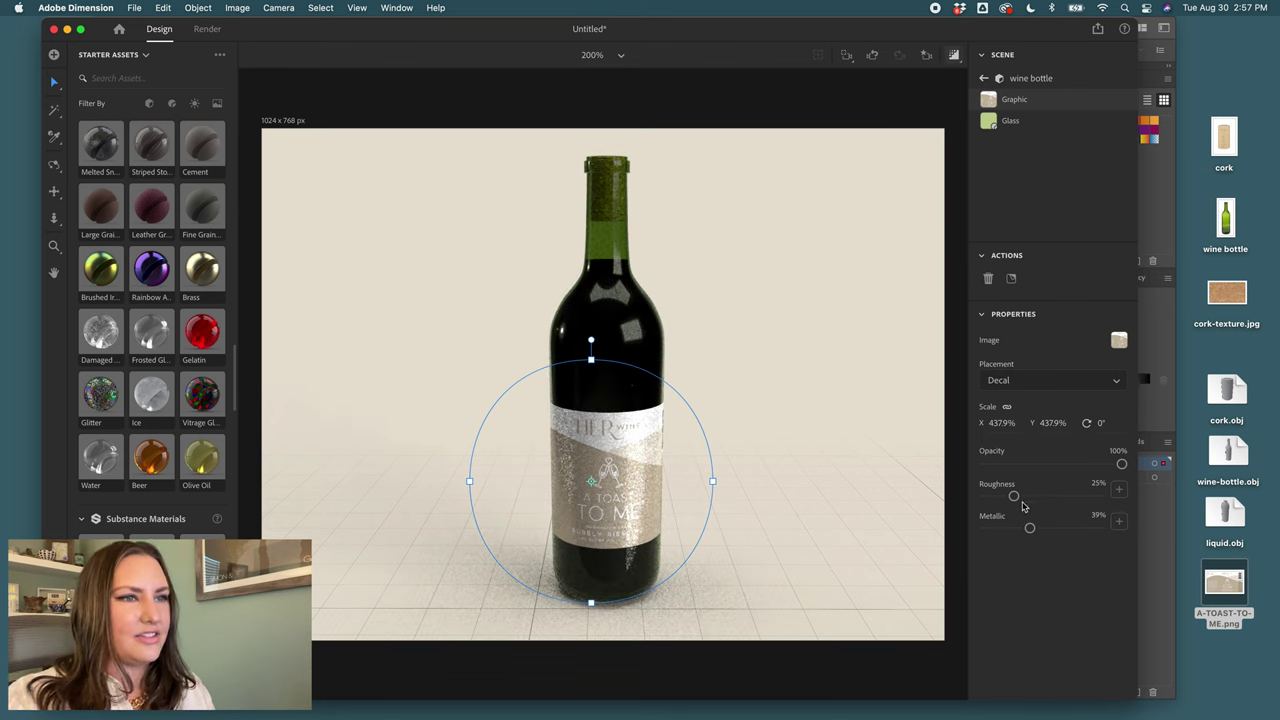
{"action": "left_click_drag", "start_coordinate": [1014, 496], "coordinate": [1087, 505]}
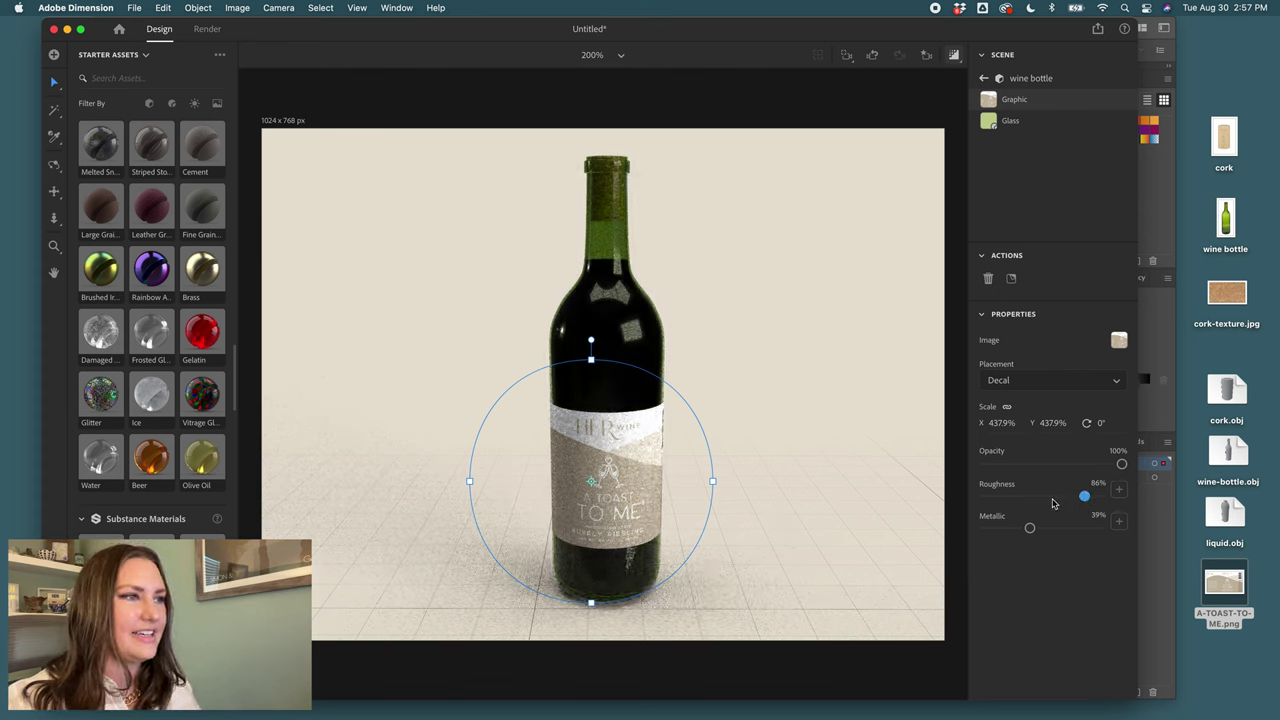
{"action": "mouse_move", "coordinate": [1121, 465]}
{"action": "left_mouse_down"}
{"action": "mouse_move", "coordinate": [991, 465]}
{"action": "mouse_move", "coordinate": [1126, 472]}
{"action": "left_mouse_up"}
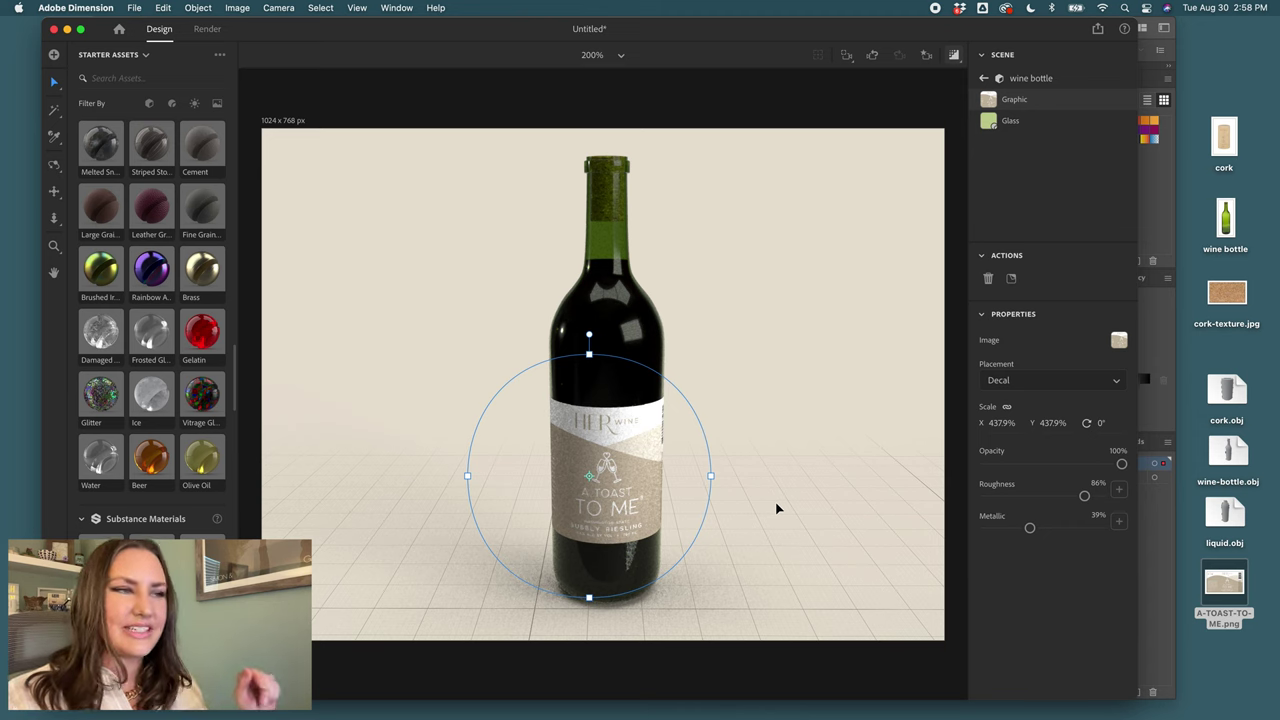
{"action": "left_click", "coordinate": [1031, 527]}
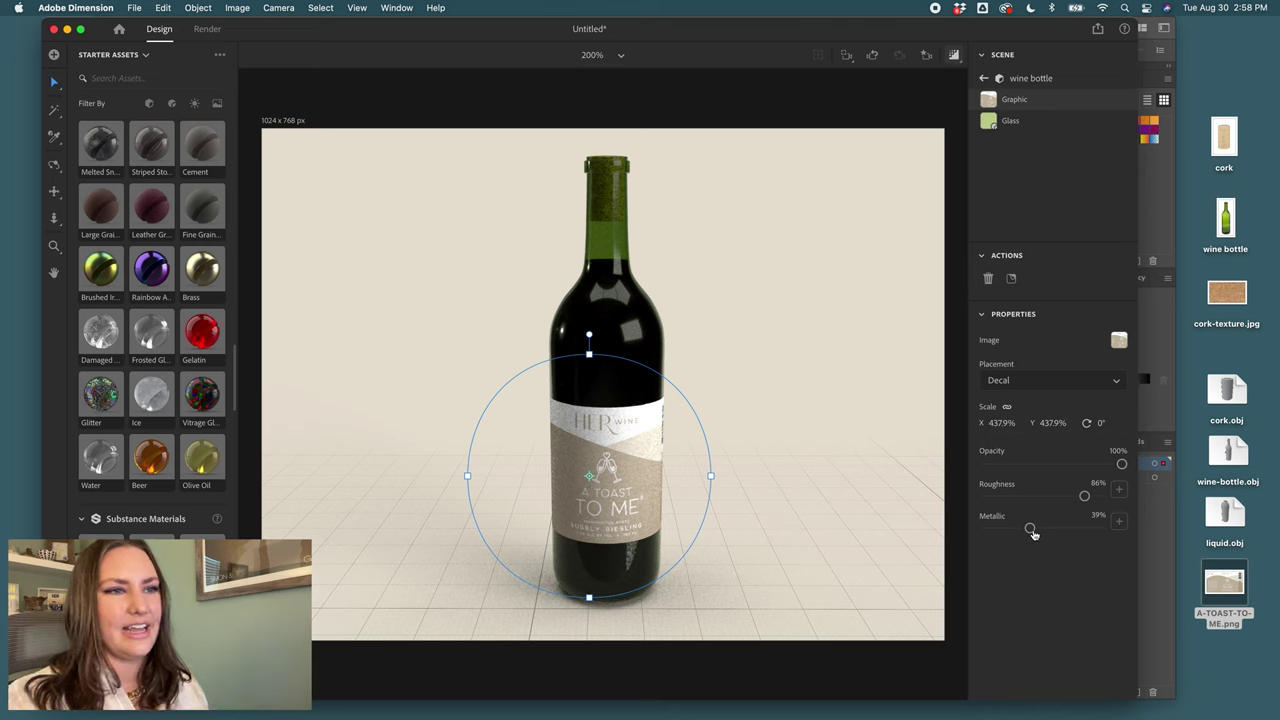
{"action": "left_click", "coordinate": [1104, 528]}
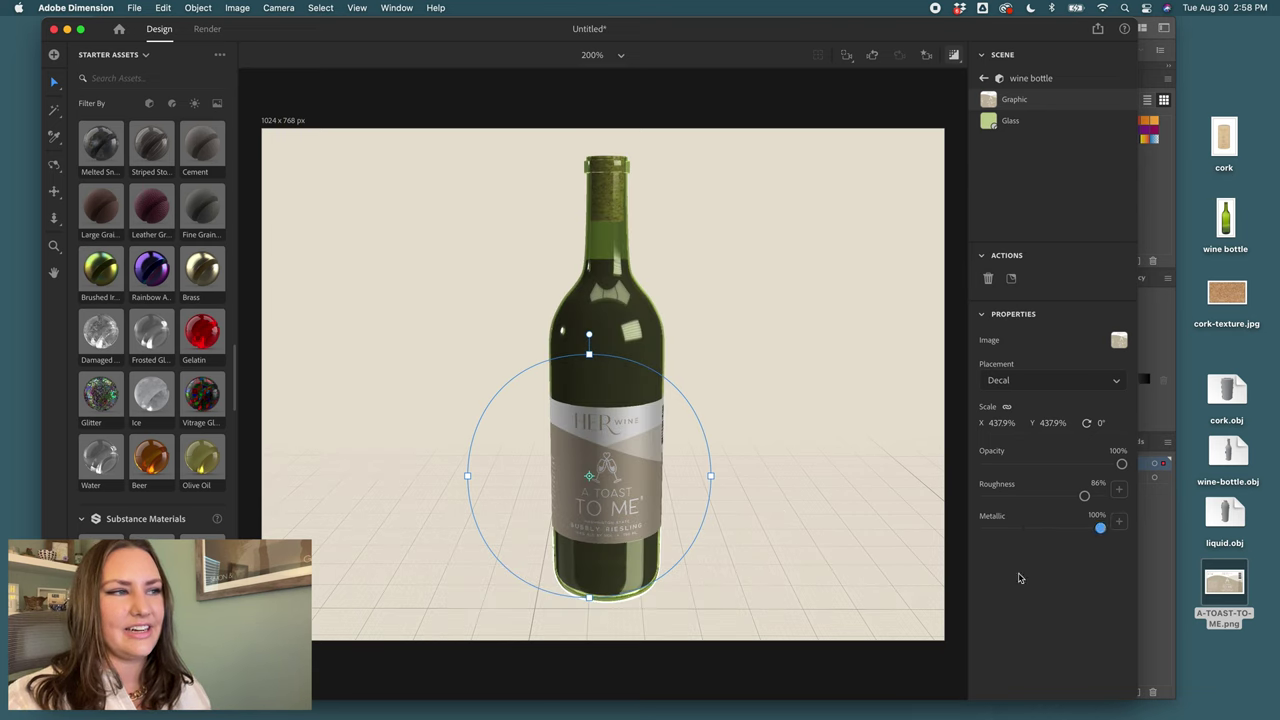